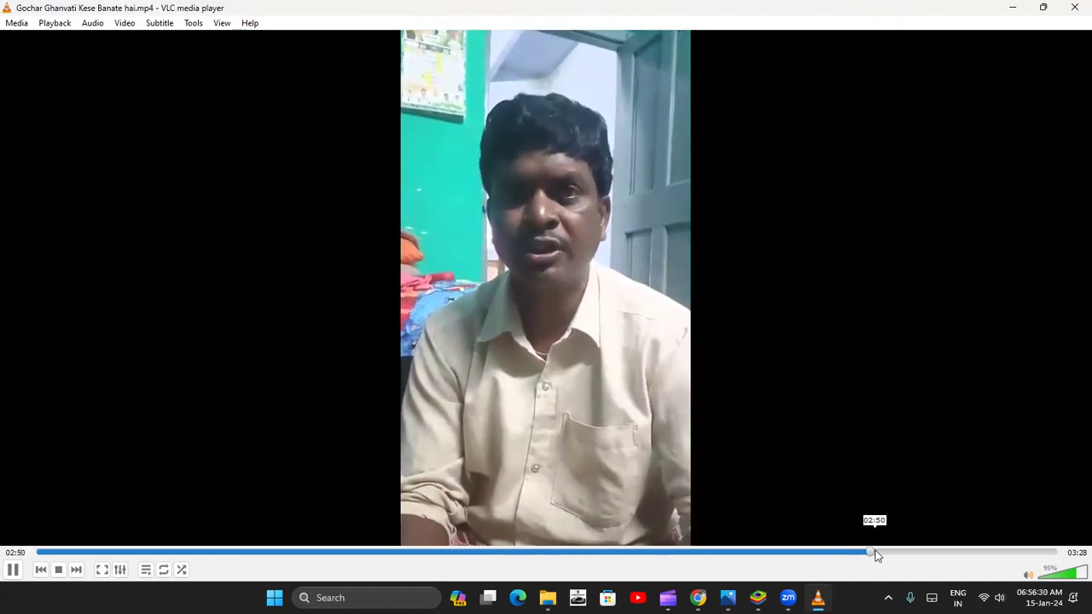
Step: Close the VLC player that is playing 'Gochar Ghanvati Kese Banate hai.mp4'
{"action": "left_click", "coordinate": [1074, 7]}
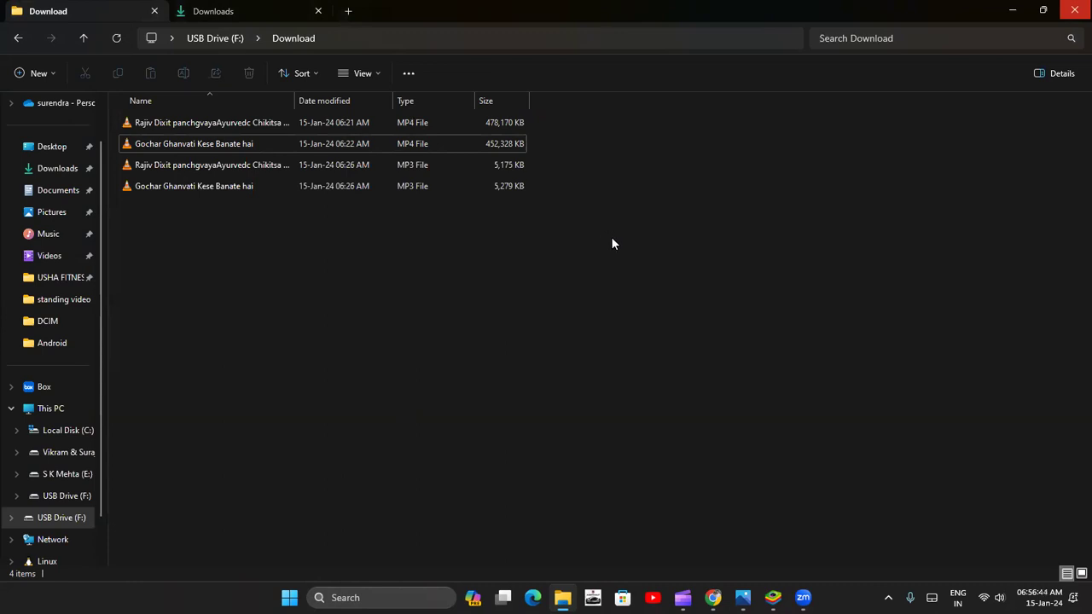
Step: Convert both MP4 videos to MP3 with File Converter's To Mp3 action
{"action": "left_click_drag", "start_coordinate": [564, 124], "coordinate": [470, 142]}
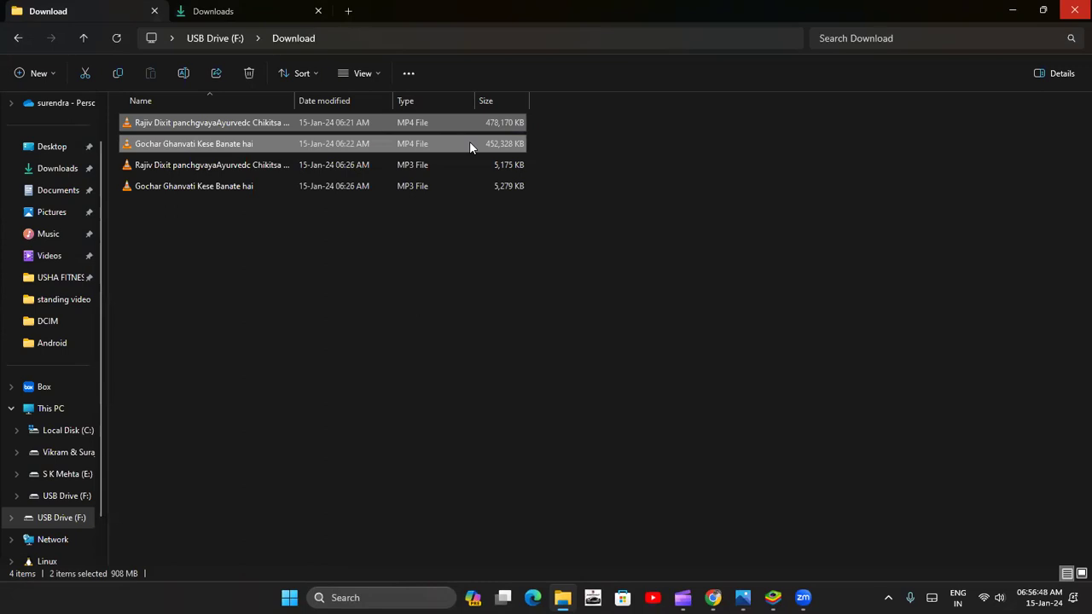
{"action": "right_click", "coordinate": [469, 144]}
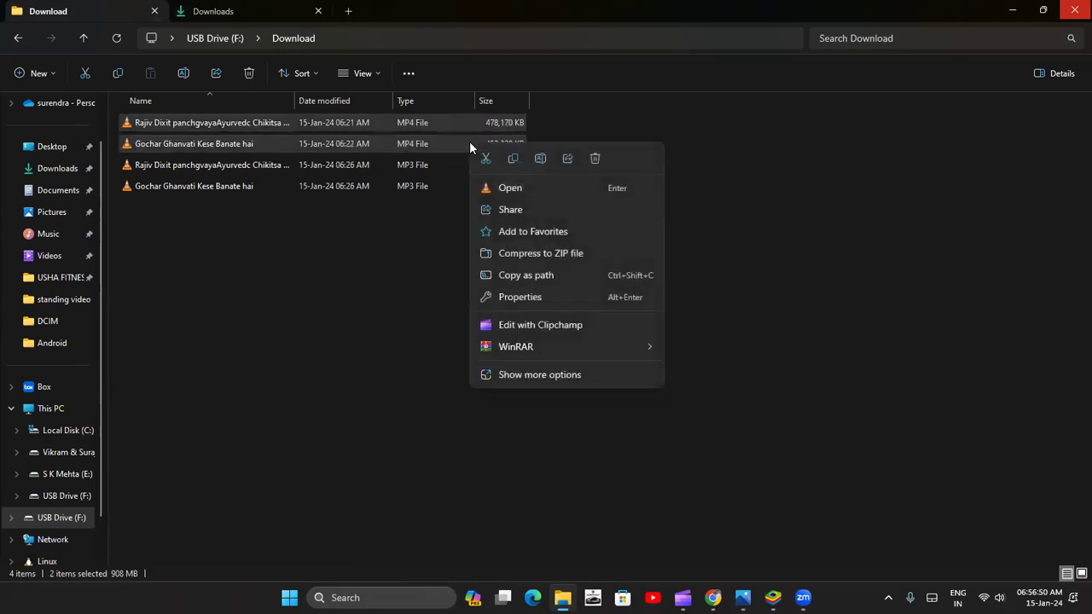
{"action": "left_click", "coordinate": [522, 373]}
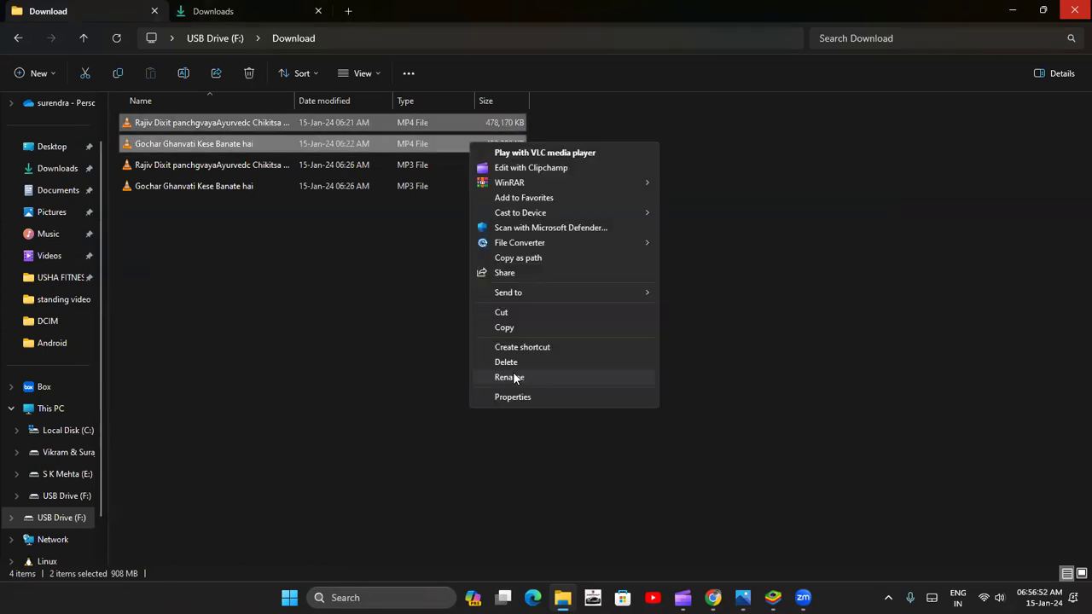
{"action": "mouse_move", "coordinate": [539, 243]}
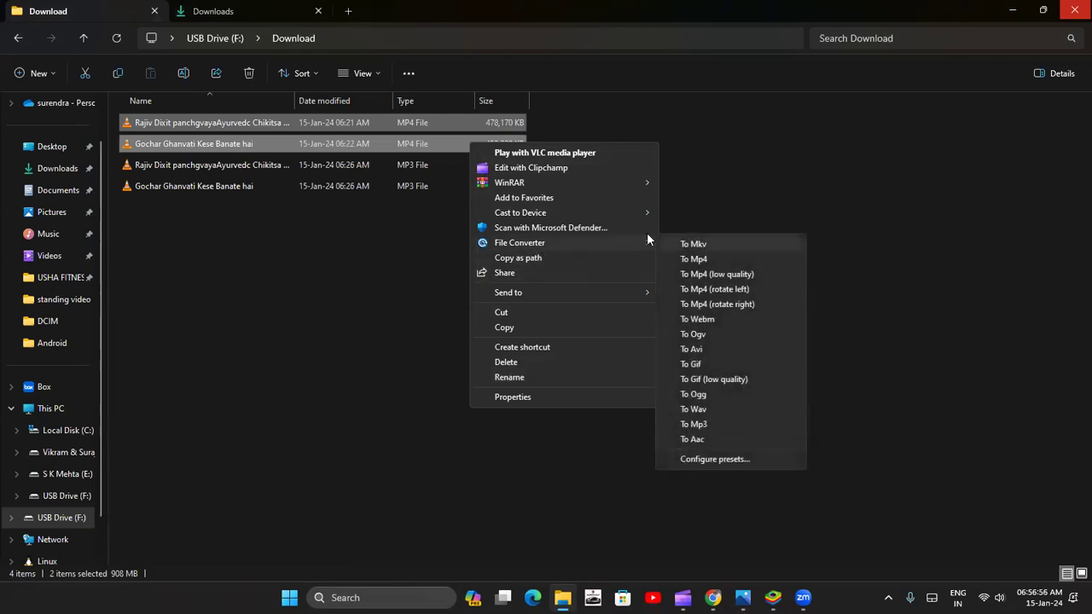
{"action": "mouse_move", "coordinate": [595, 242]}
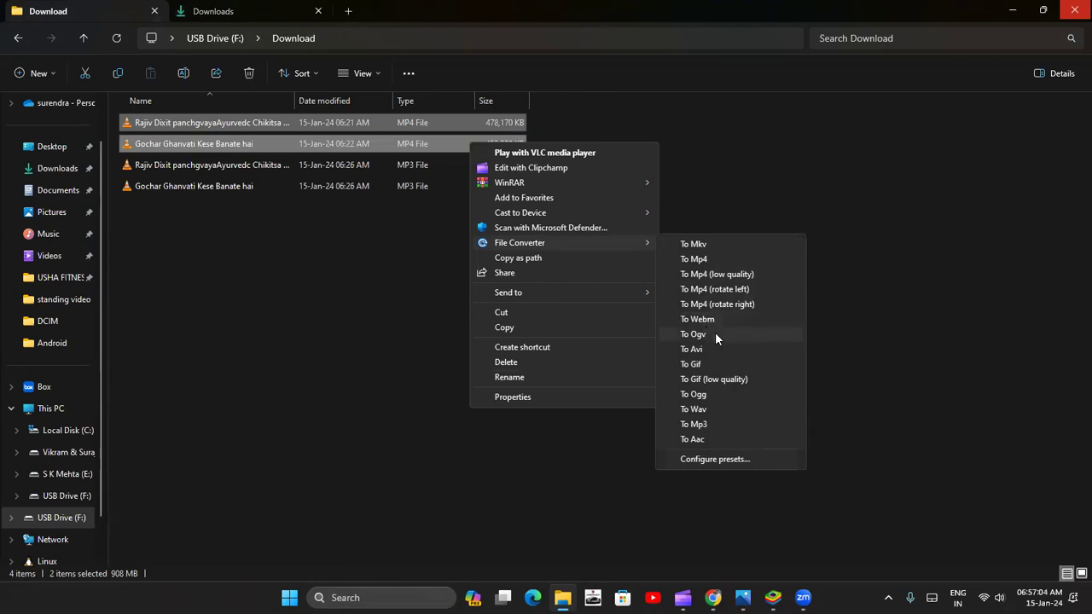
{"action": "left_click", "coordinate": [694, 425]}
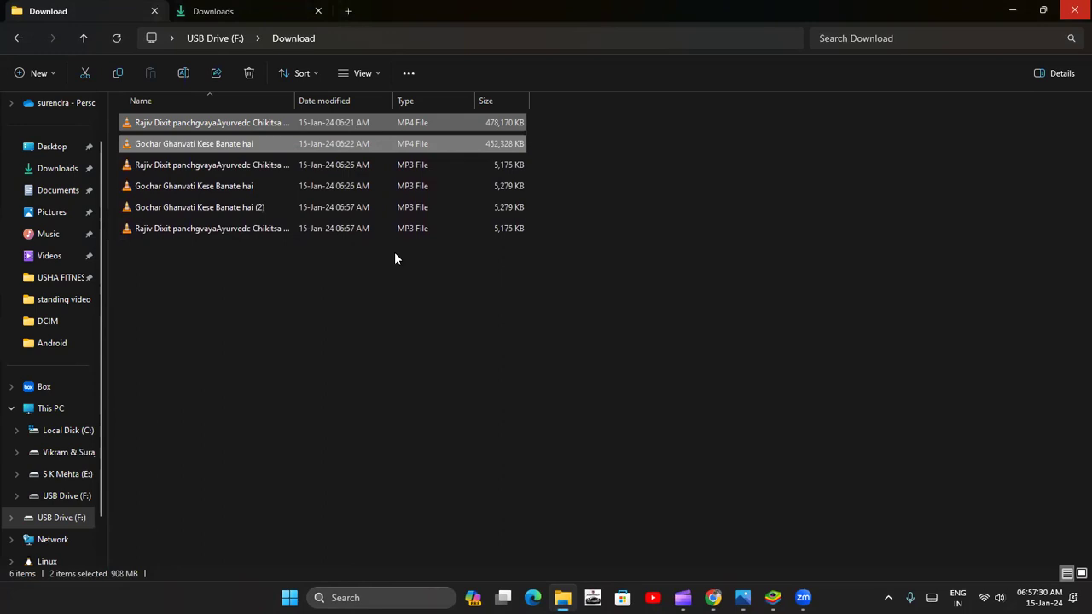
Step: Check the file actions for the newest MP3 copy, then switch to the browser
{"action": "left_click", "coordinate": [302, 230]}
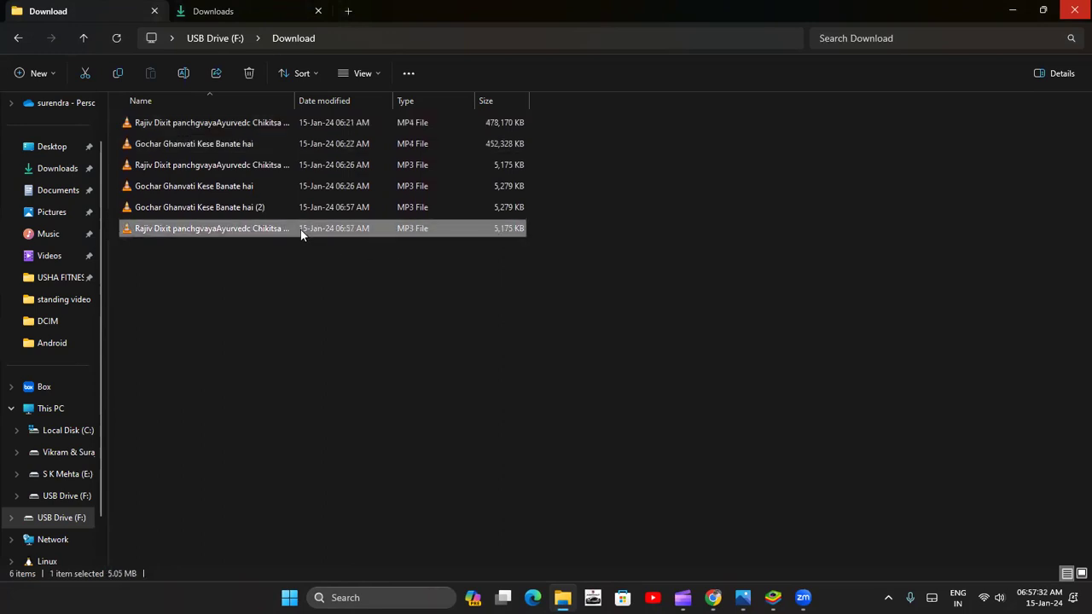
{"action": "right_click", "coordinate": [300, 230]}
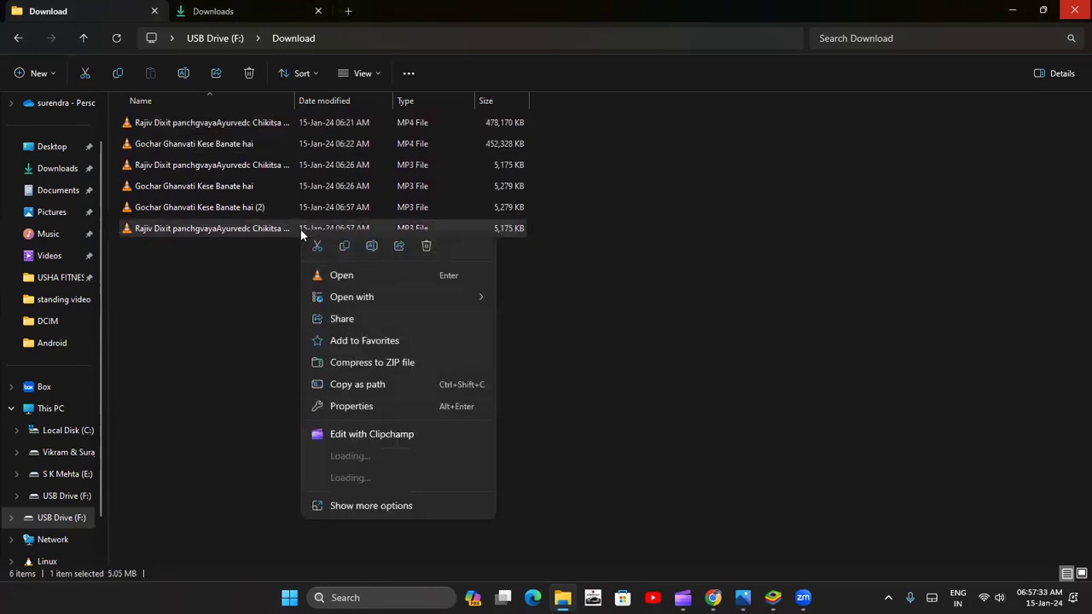
{"action": "left_click", "coordinate": [372, 509]}
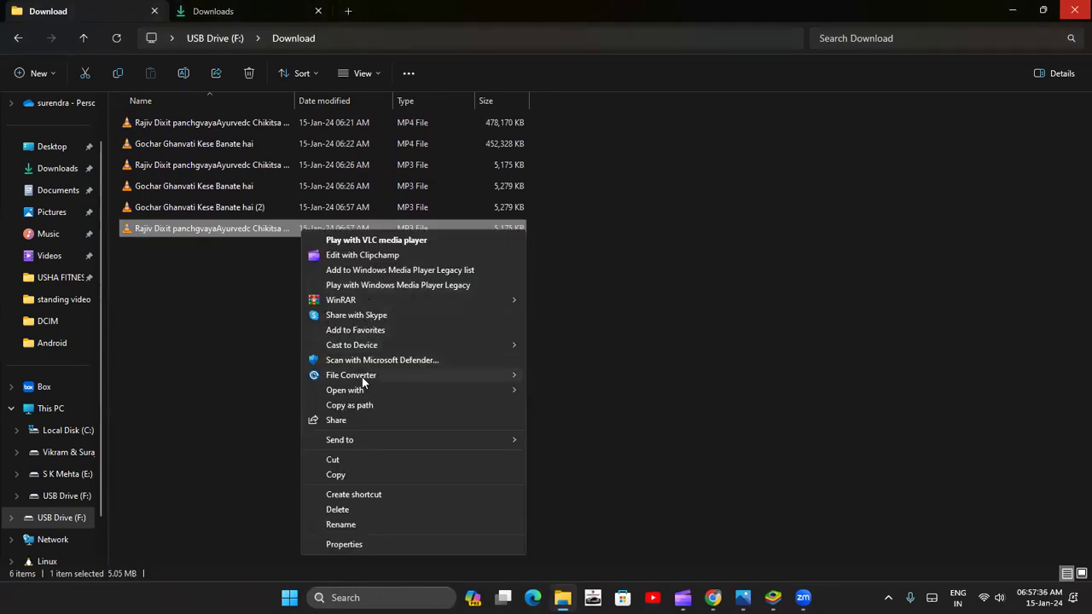
{"action": "mouse_move", "coordinate": [395, 380]}
{"action": "left_click", "coordinate": [715, 300]}
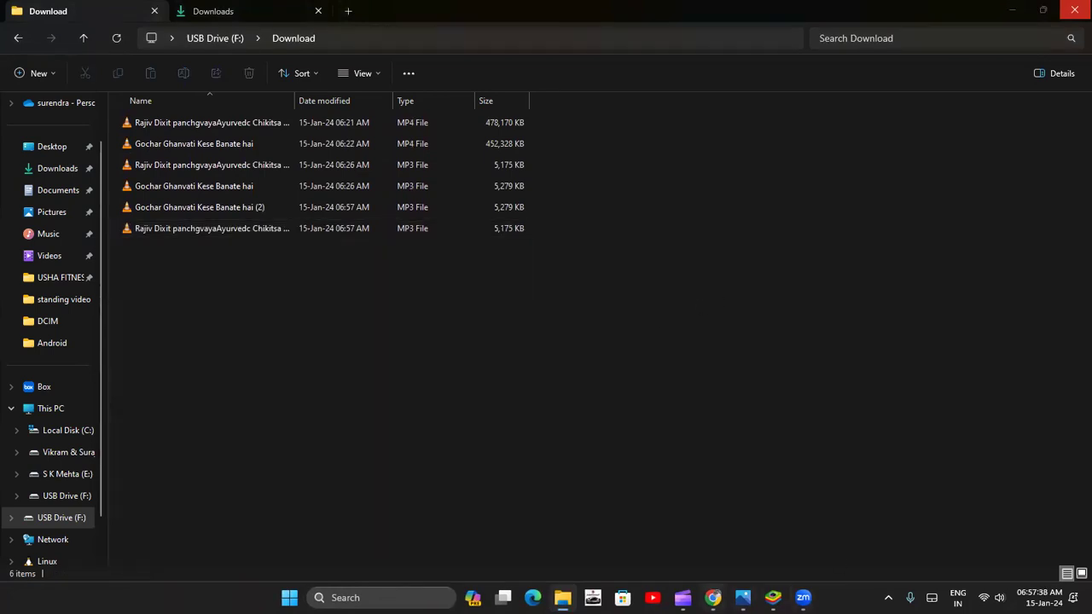
{"action": "left_click", "coordinate": [712, 598]}
Step: Search Google for 'file converter file hipo' and open the FileHippo File Converter 1.2.3 page
{"action": "left_click", "coordinate": [199, 14]}
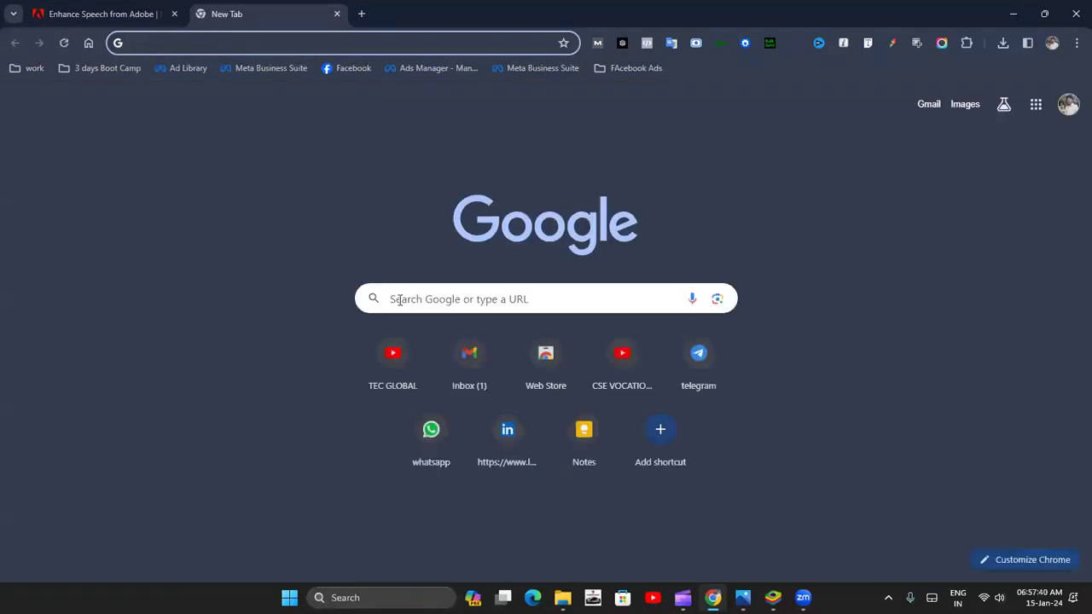
{"action": "left_click", "coordinate": [412, 304]}
{"action": "type", "text": "fi"}
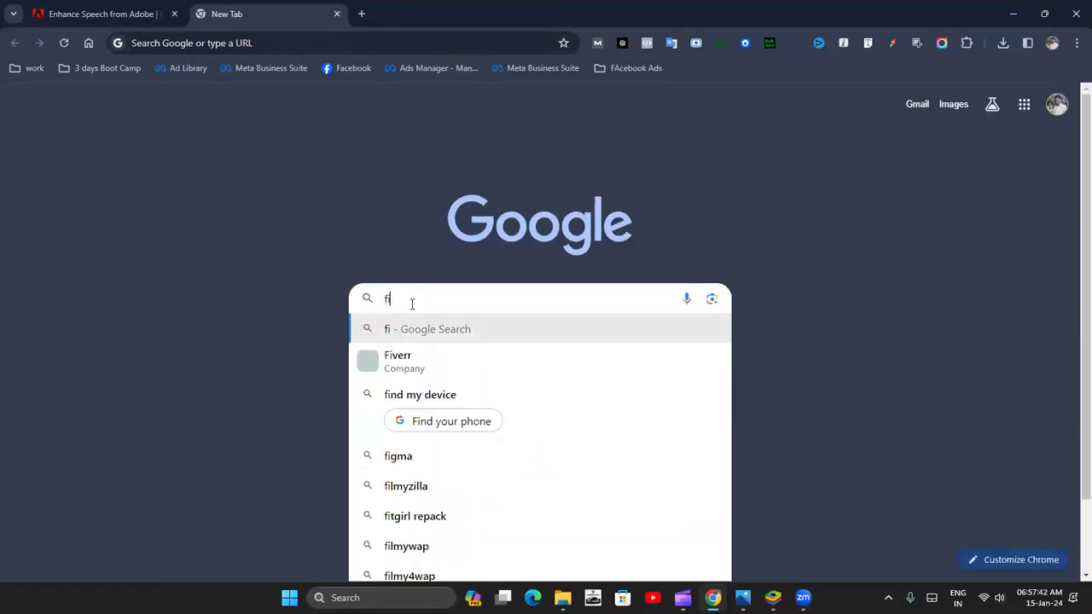
{"action": "type", "text": "le co"}
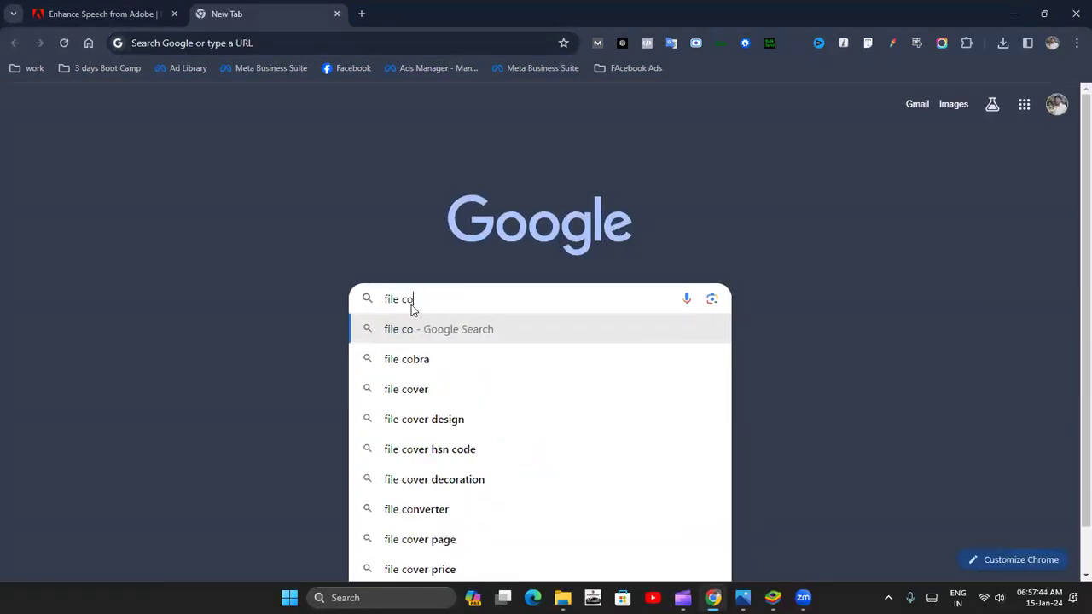
{"action": "type", "text": "nverter"}
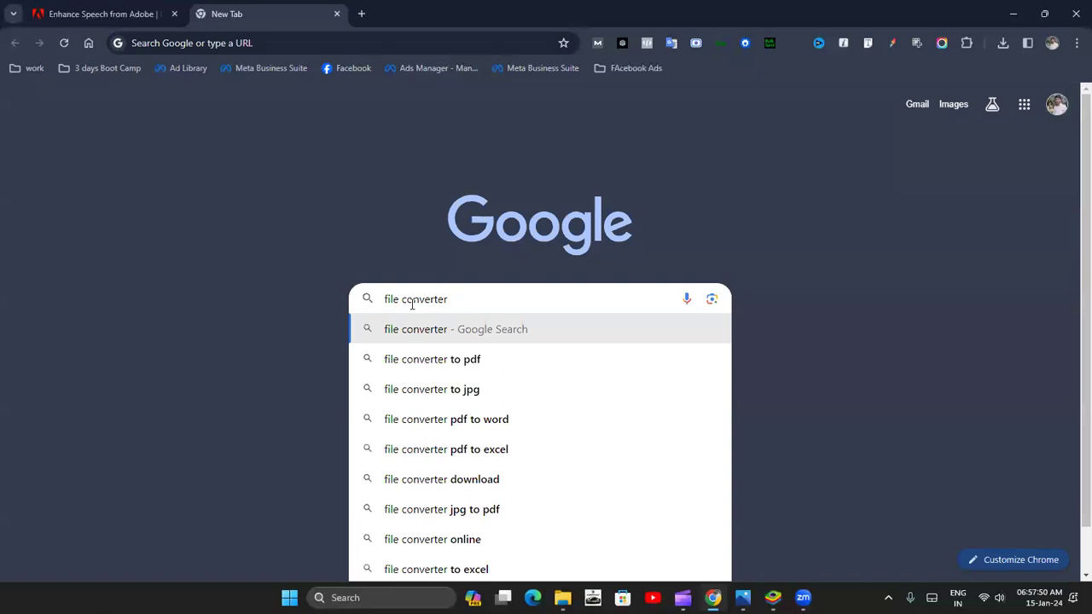
{"action": "type", "text": "fil"}
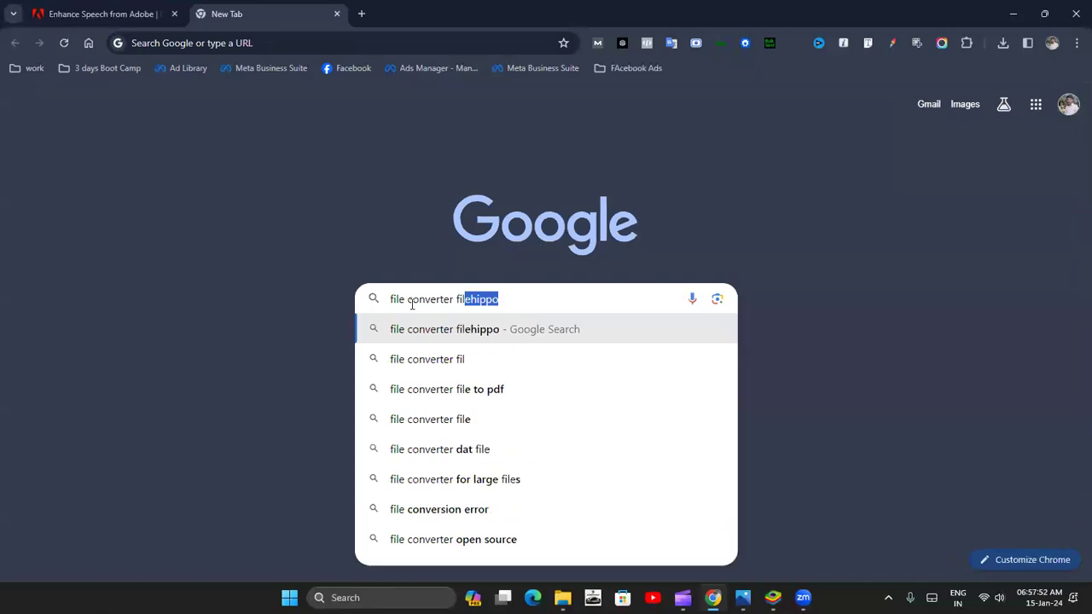
{"action": "type", "text": "e hipo"}
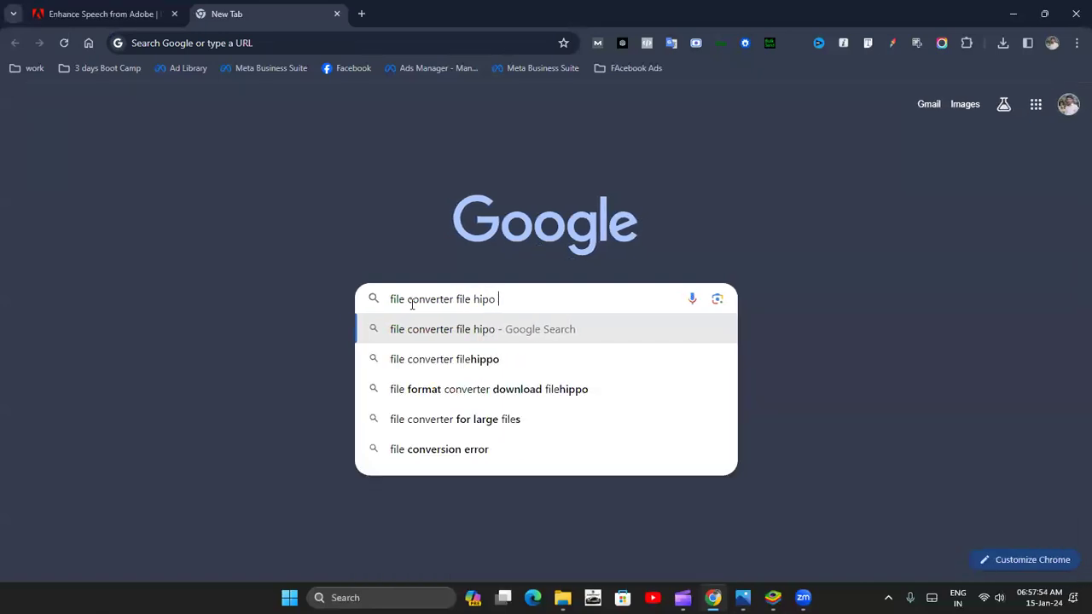
{"action": "key", "text": "Return"}
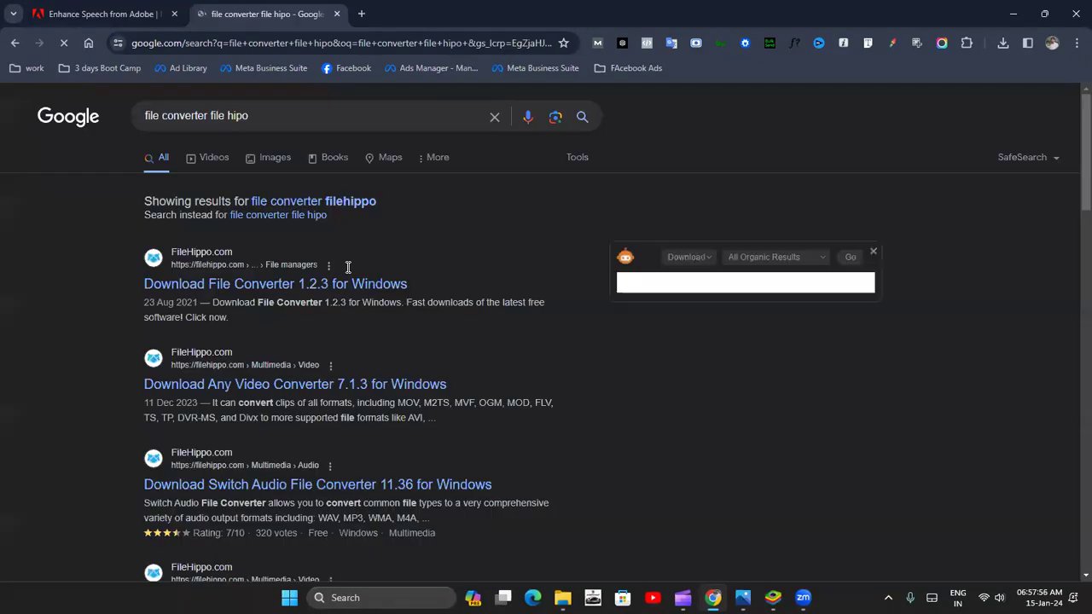
{"action": "left_click", "coordinate": [277, 289]}
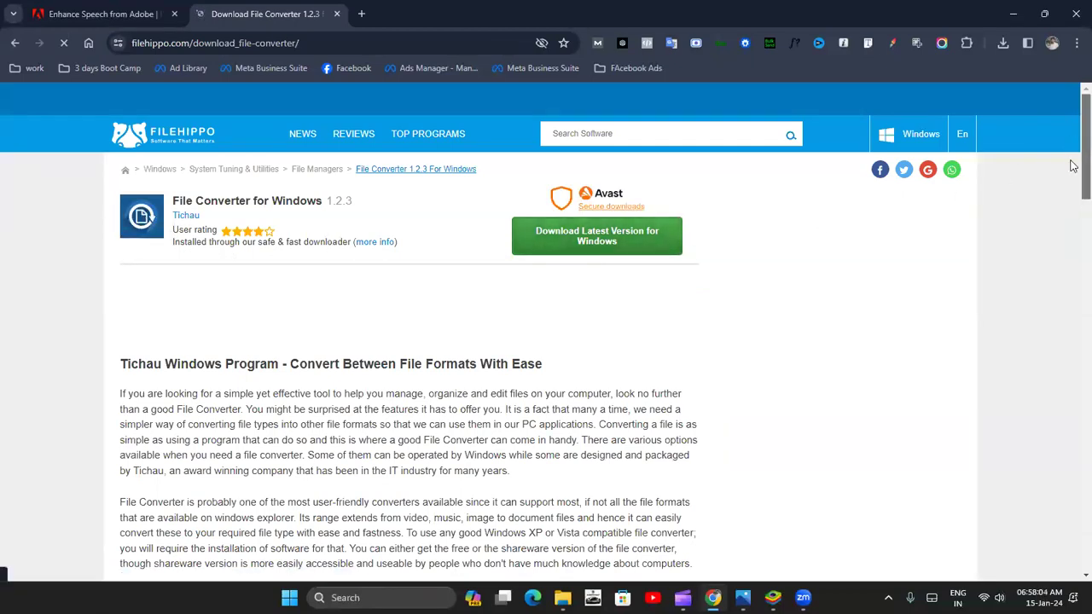
Step: Download File Converter's latest version, dismiss the notification prompt, and start a fresh Google tab
{"action": "left_click_drag", "start_coordinate": [1086, 146], "coordinate": [1073, 333]}
{"action": "scroll", "coordinate": [570, 235], "scroll_direction": "up", "scroll_amount": 10}
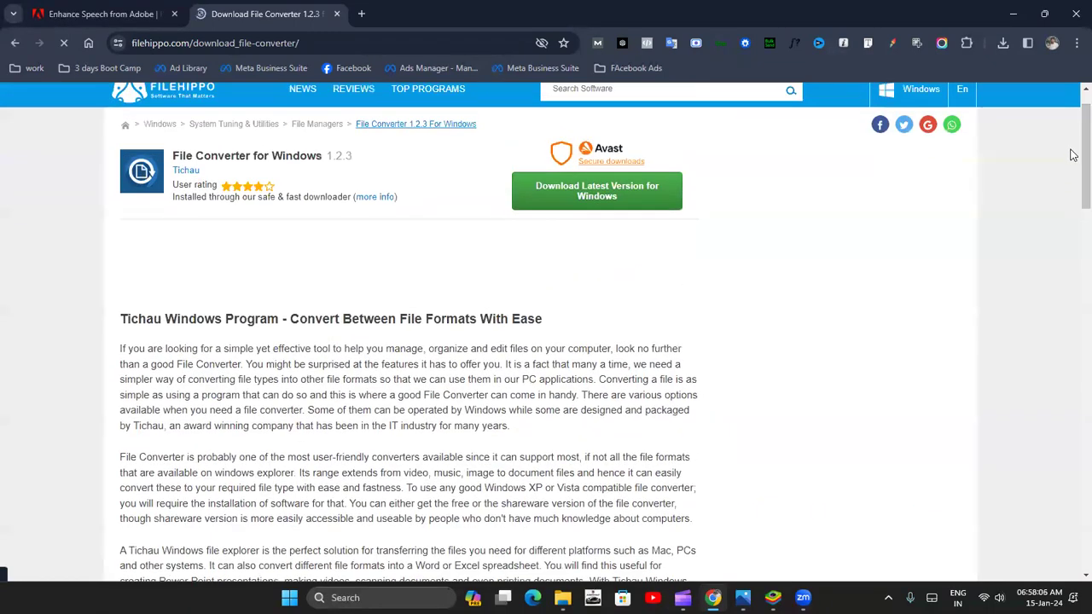
{"action": "left_click", "coordinate": [602, 199]}
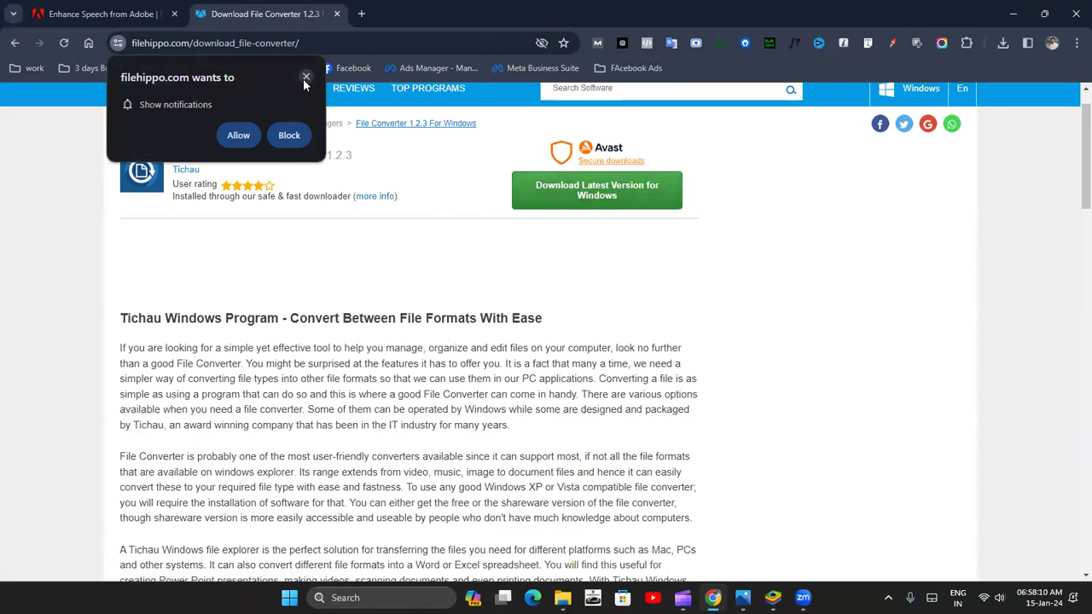
{"action": "left_click", "coordinate": [306, 75]}
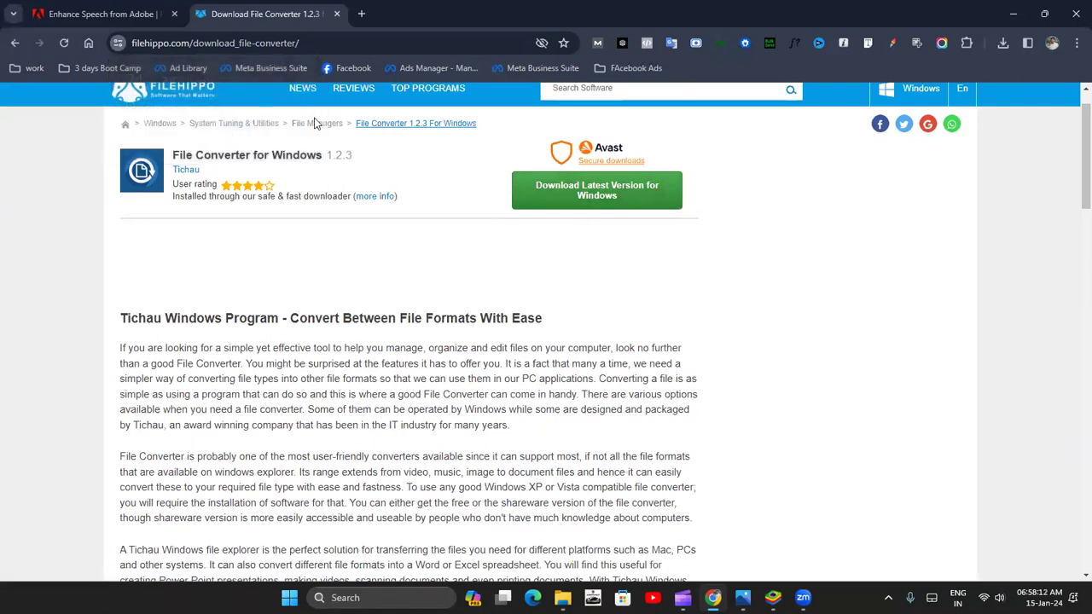
{"action": "left_click", "coordinate": [79, 14]}
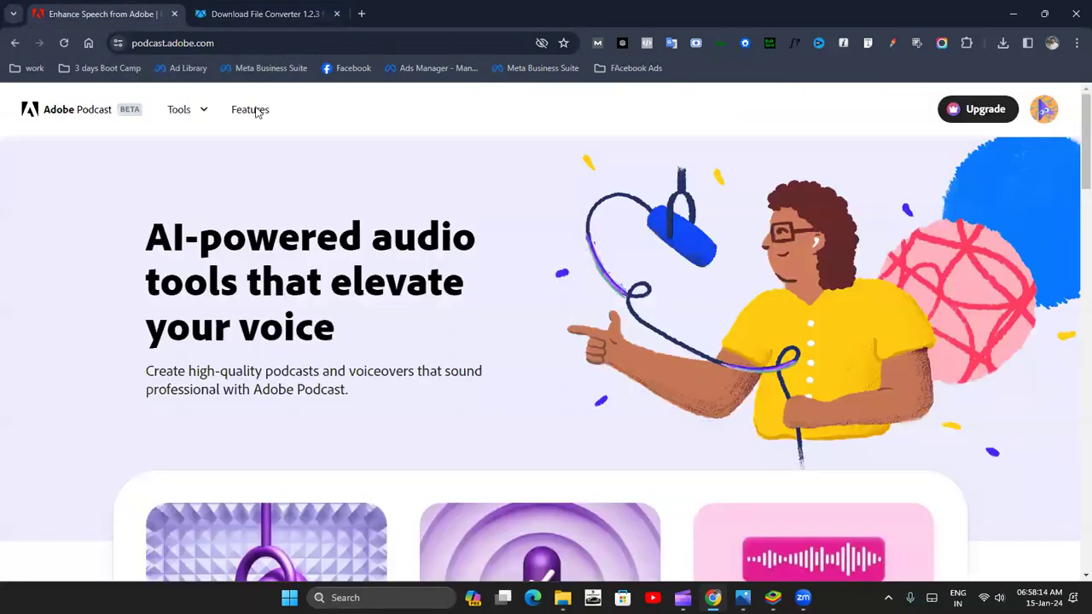
{"action": "left_click", "coordinate": [282, 14]}
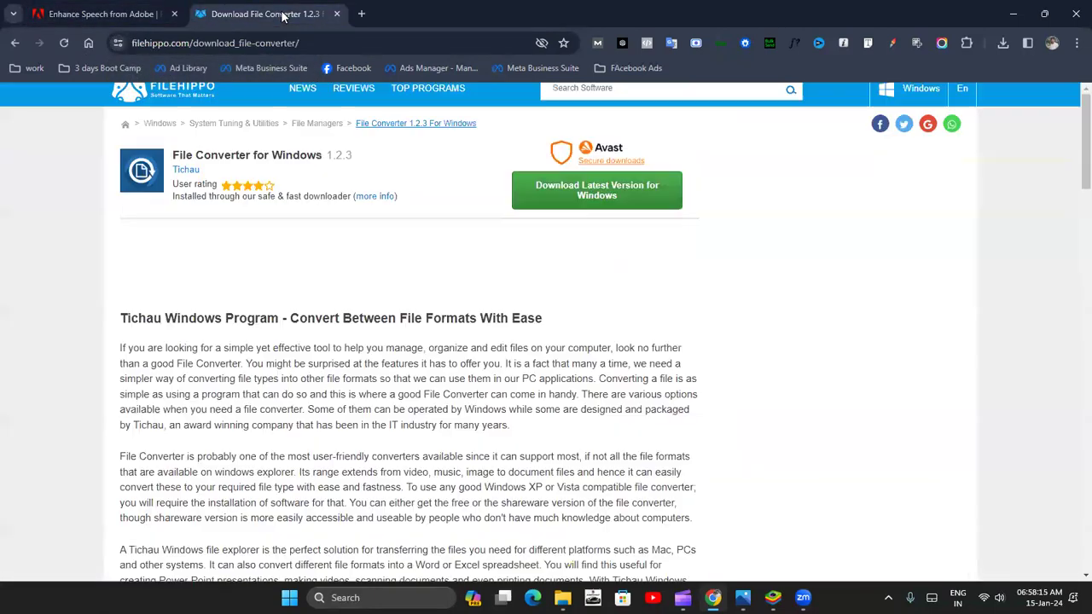
{"action": "left_click", "coordinate": [362, 14]}
{"action": "left_click", "coordinate": [440, 297]}
Step: Search Google for 'video to mp3 converter' and scroll the results
{"action": "type", "text": "v"}
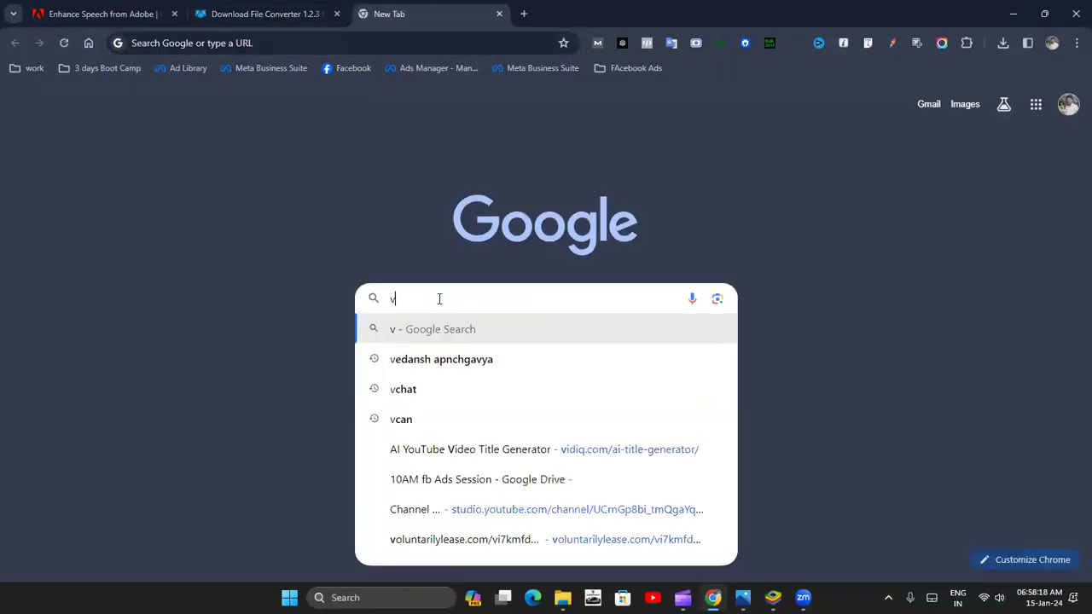
{"action": "type", "text": "ideo to m"}
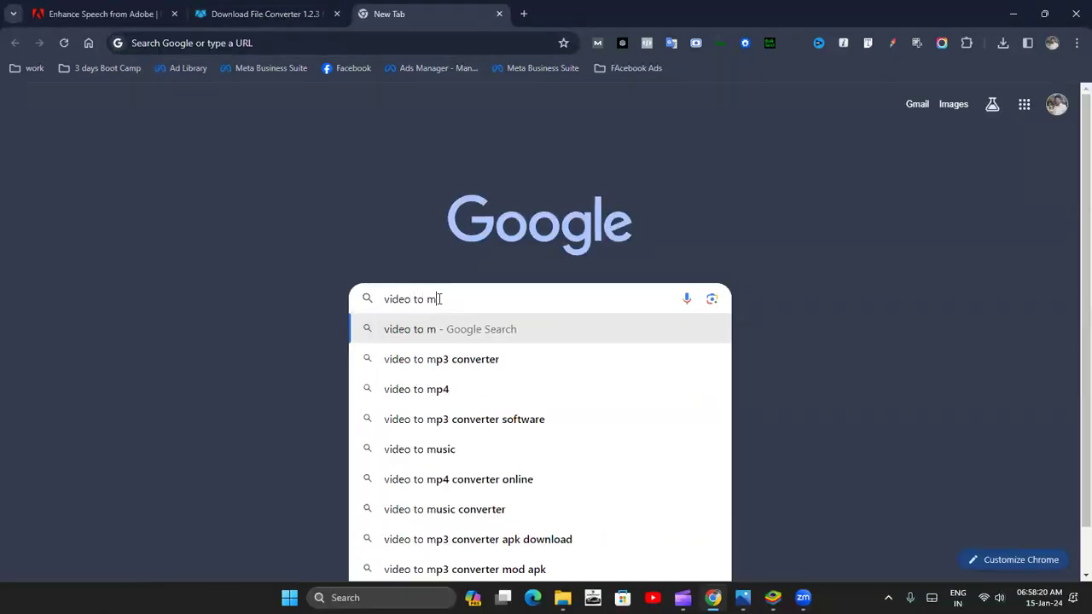
{"action": "type", "text": " 3"}
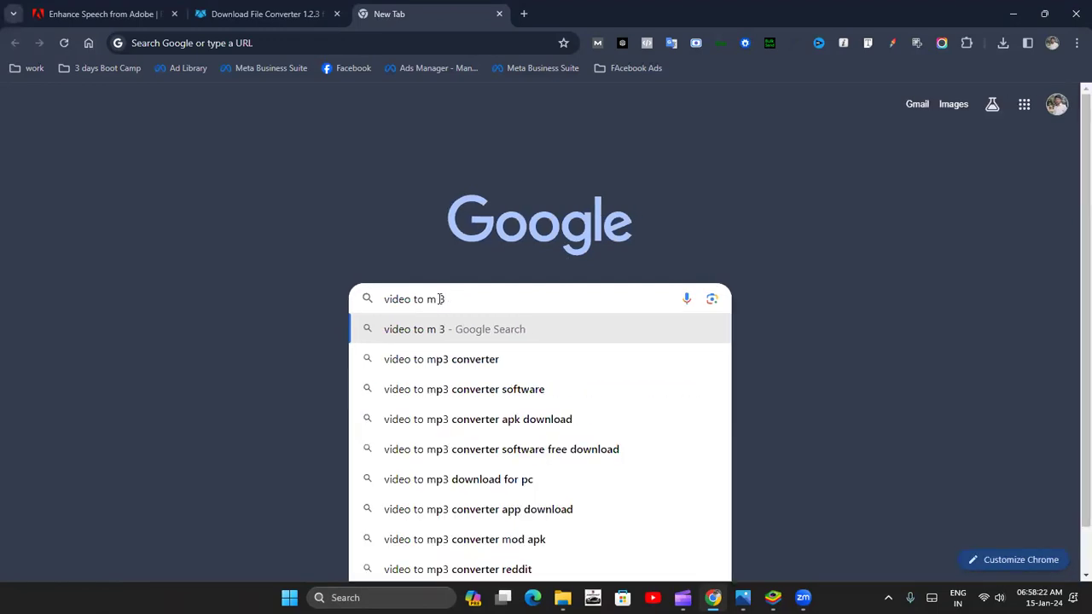
{"action": "left_click", "coordinate": [505, 360]}
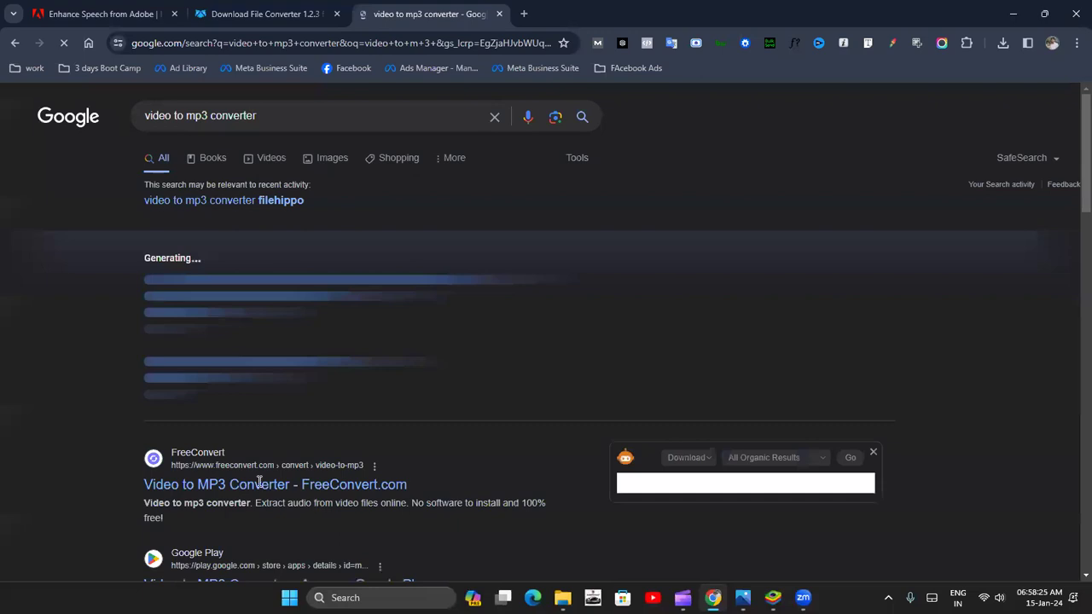
{"action": "scroll", "coordinate": [237, 291], "scroll_direction": "down", "scroll_amount": 4}
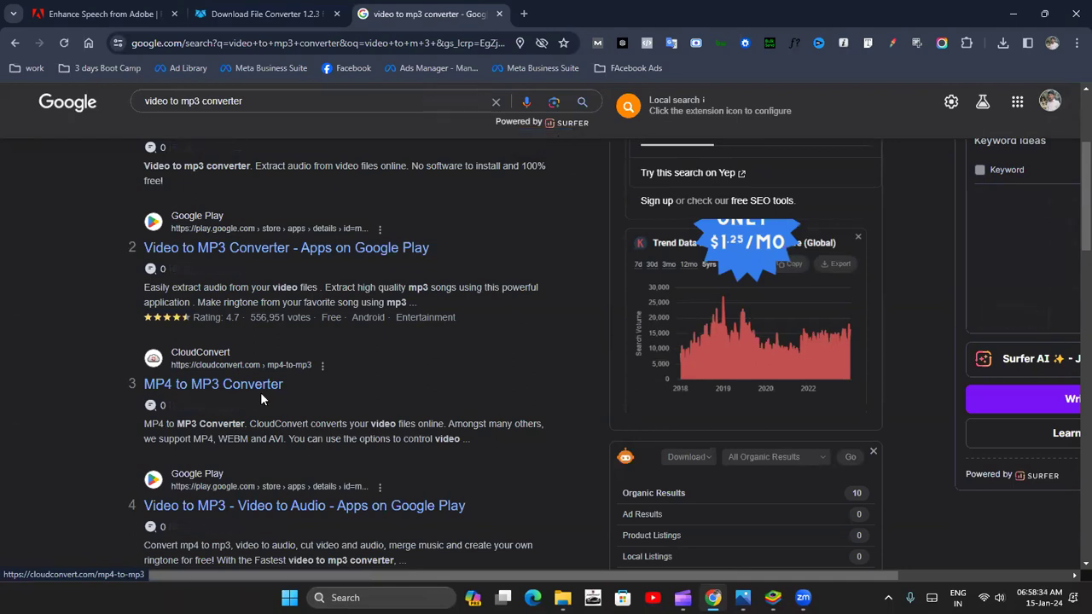
Step: Look through the Adobe Podcast, FileHippo and search tabs, then bring back File Explorer's USB Download folder
{"action": "left_click", "coordinate": [239, 7]}
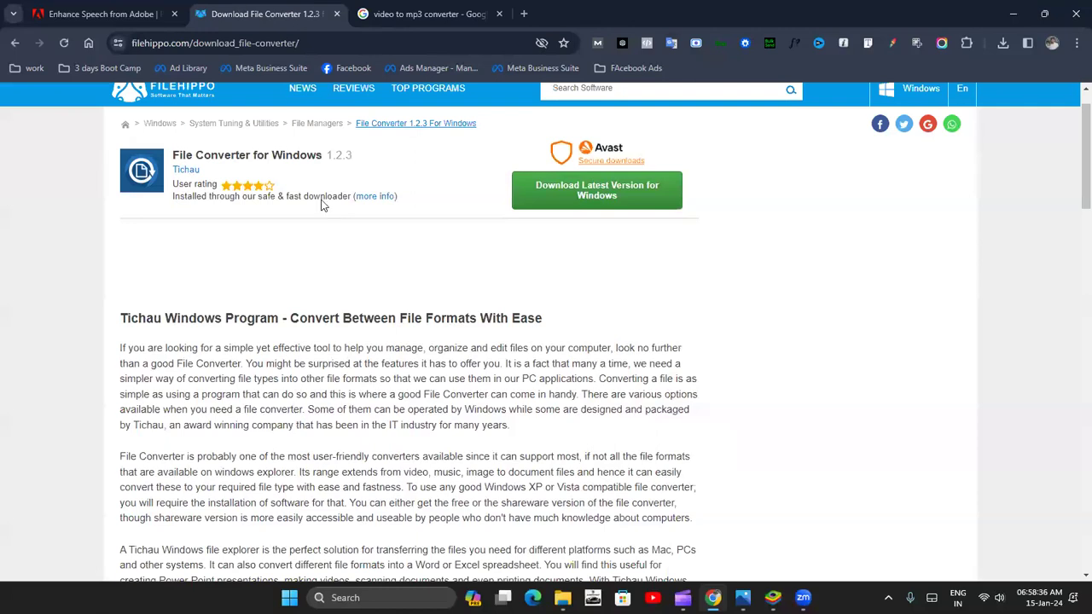
{"action": "left_click", "coordinate": [97, 9]}
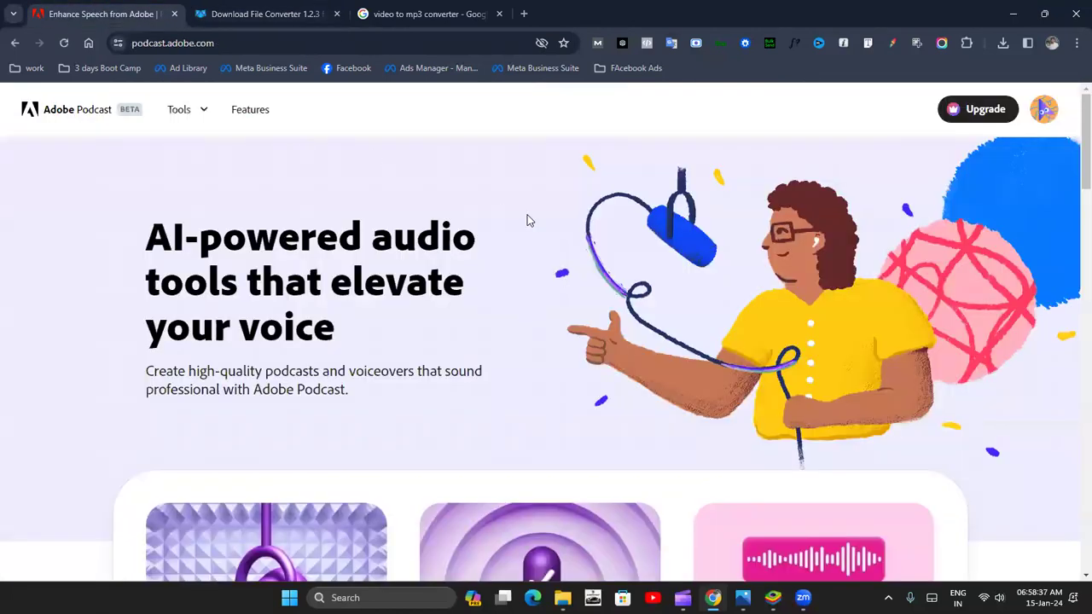
{"action": "left_click", "coordinate": [226, 5]}
{"action": "left_click", "coordinate": [427, 14]}
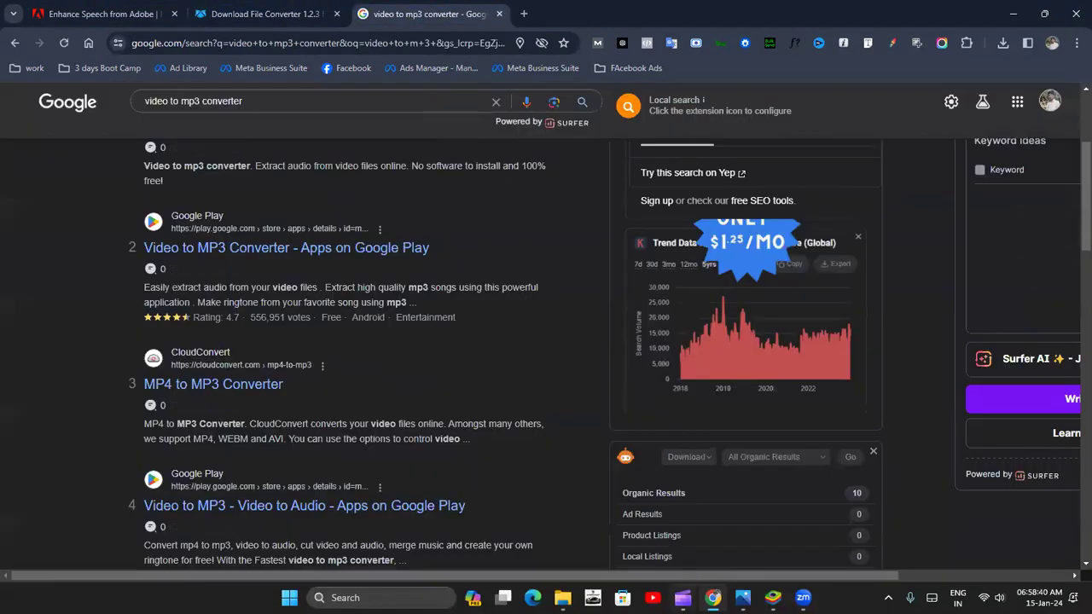
{"action": "mouse_move", "coordinate": [773, 597]}
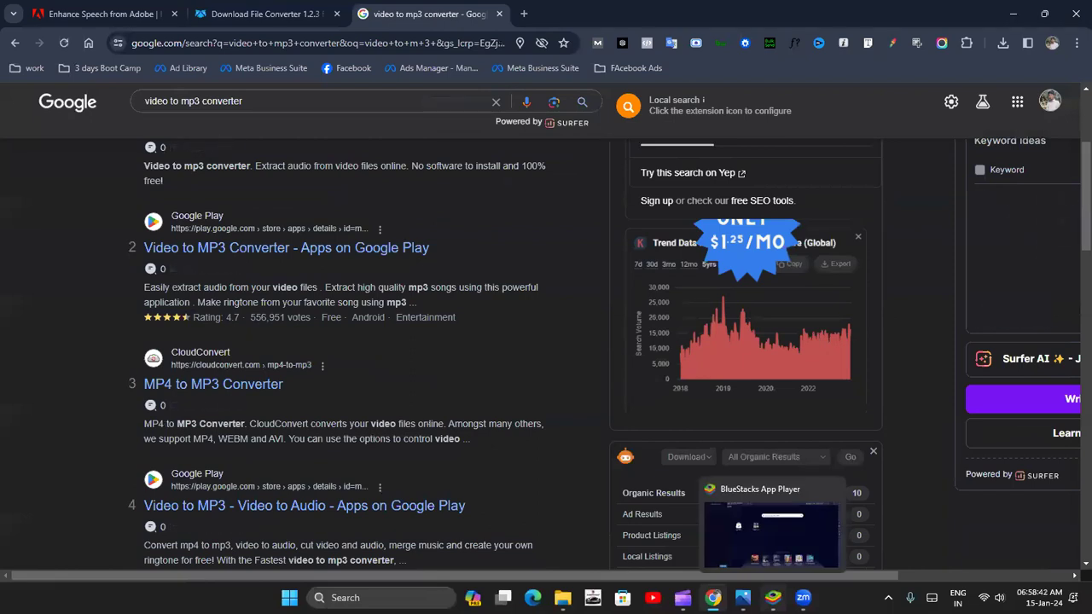
{"action": "mouse_move", "coordinate": [683, 597]}
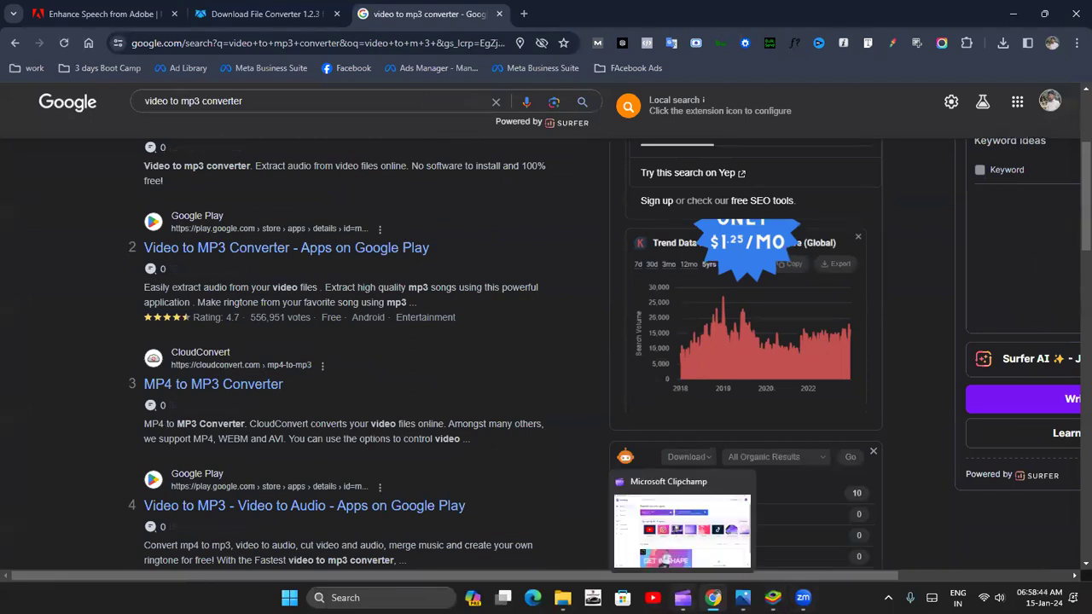
{"action": "left_click", "coordinate": [565, 597]}
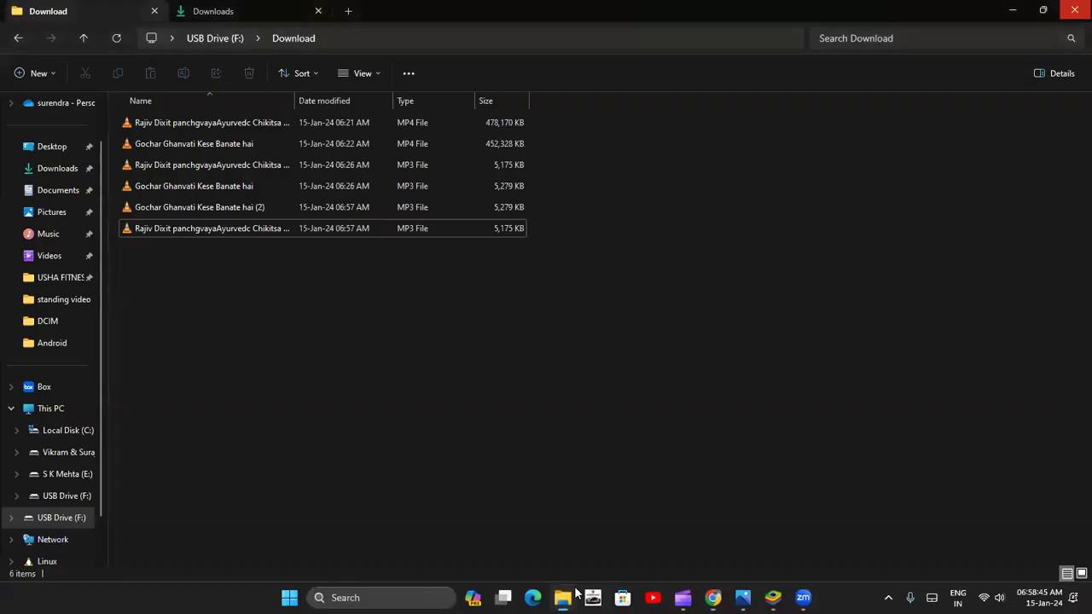
Step: Select the Gochar Ghanvati Kese Banate hai (2) MP3 and minimize File Explorer
{"action": "left_click", "coordinate": [252, 209]}
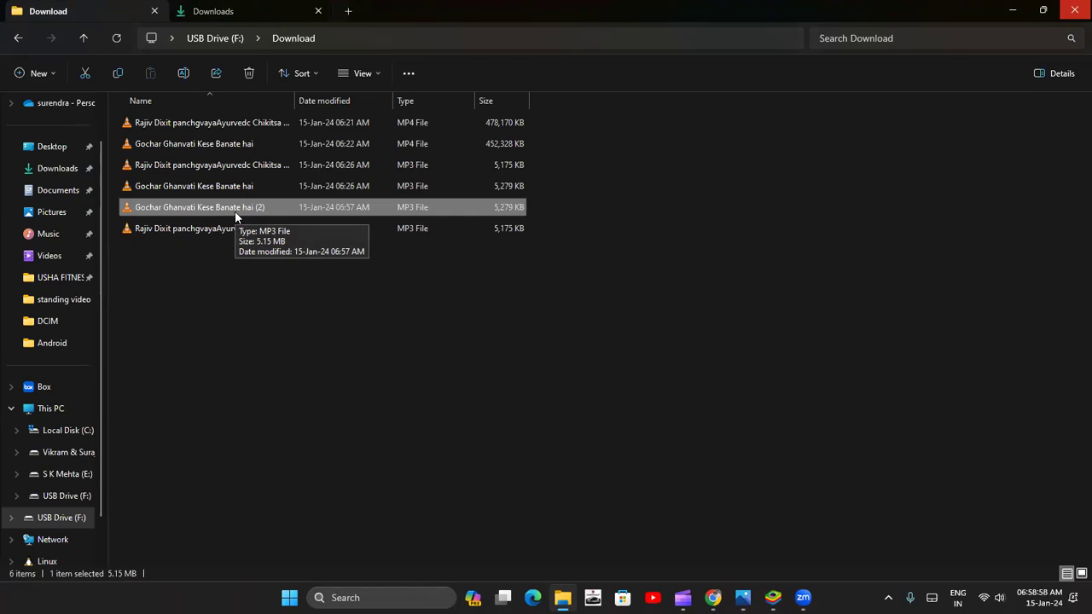
{"action": "left_click", "coordinate": [1019, 10]}
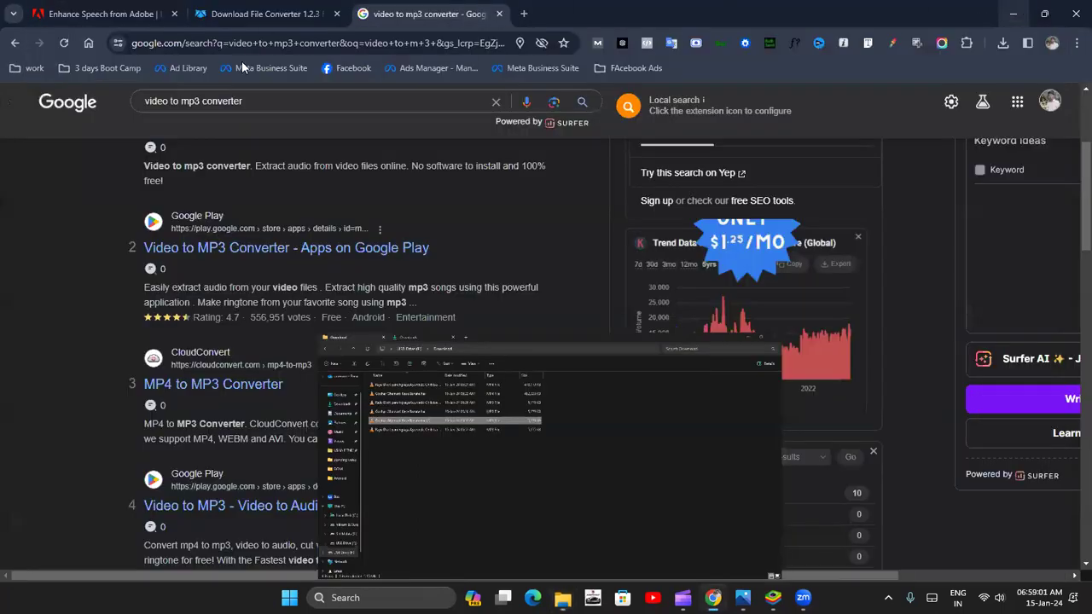
Step: In a new tab, search 'adobe enhancer' via the 'adobe enhance audio' suggestion to reach podcast.adobe.com/enhance
{"action": "left_click", "coordinate": [88, 15]}
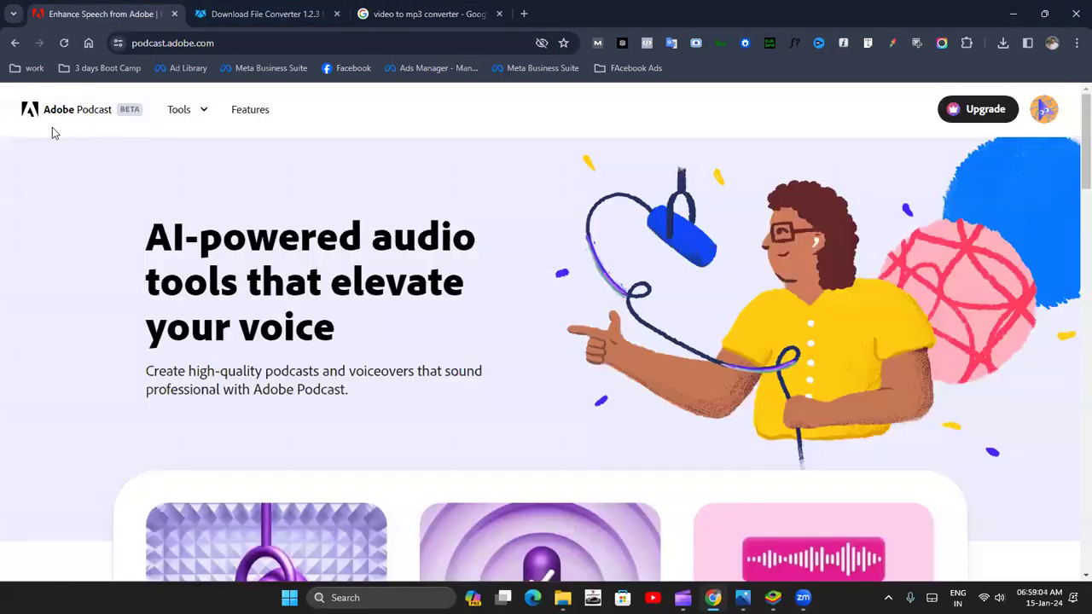
{"action": "left_click", "coordinate": [524, 13]}
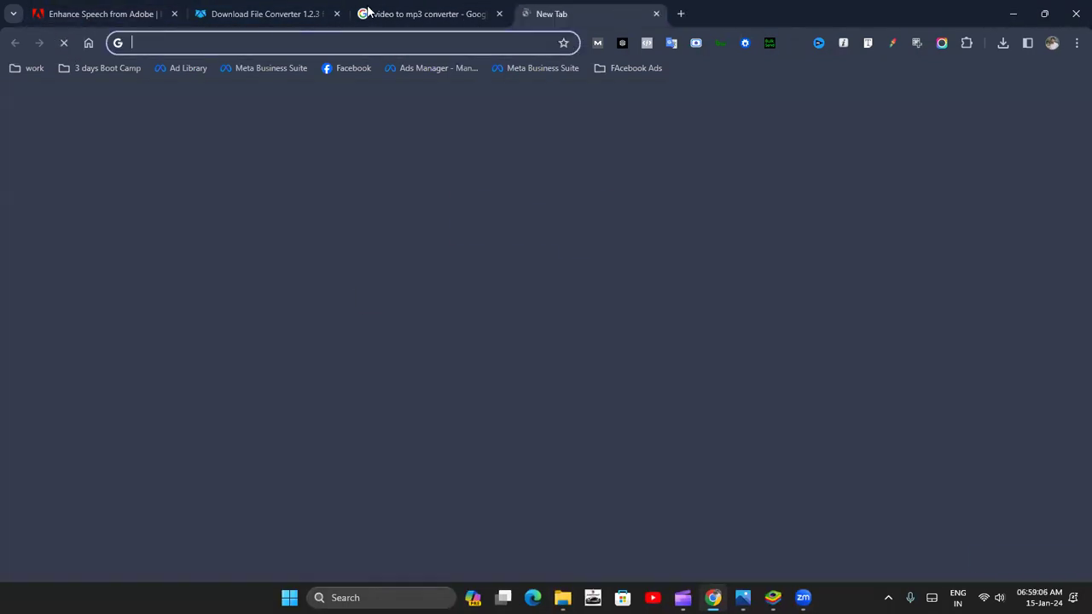
{"action": "left_click", "coordinate": [435, 306]}
{"action": "type", "text": "a"}
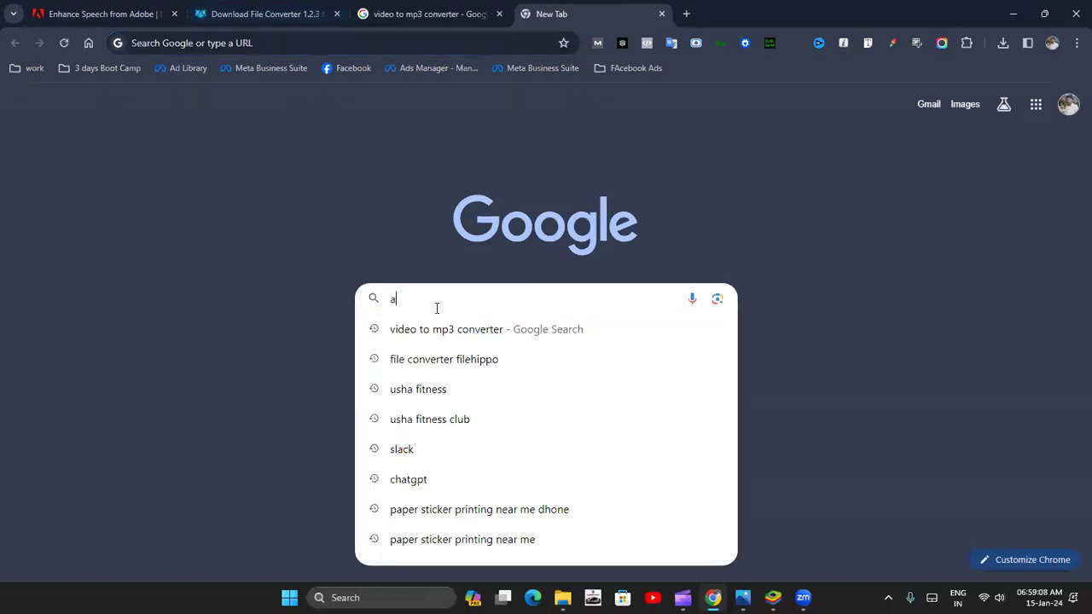
{"action": "type", "text": "dobe e"}
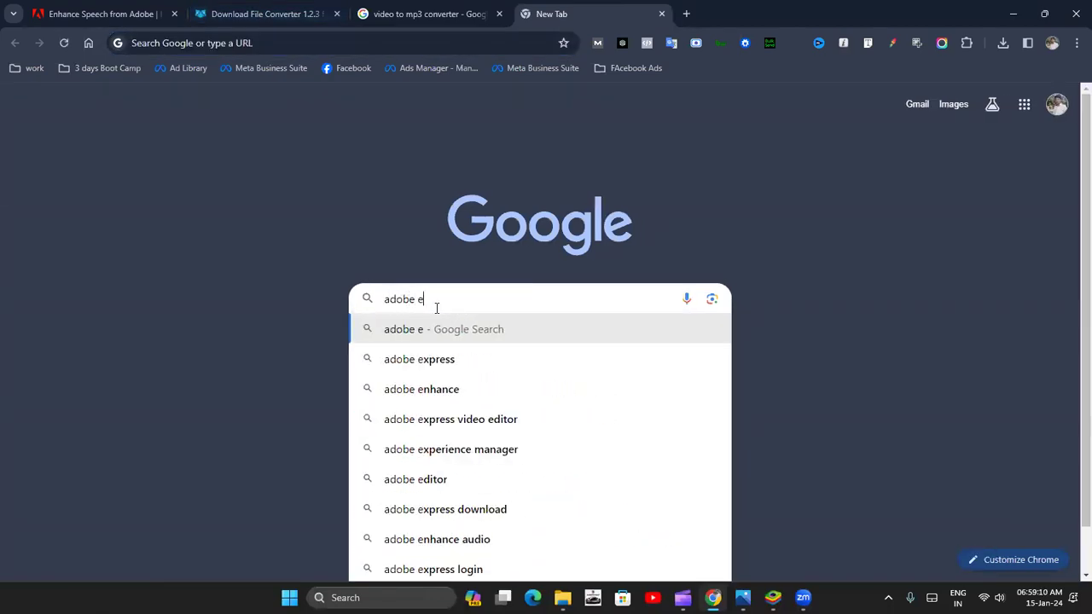
{"action": "type", "text": "nhancer"}
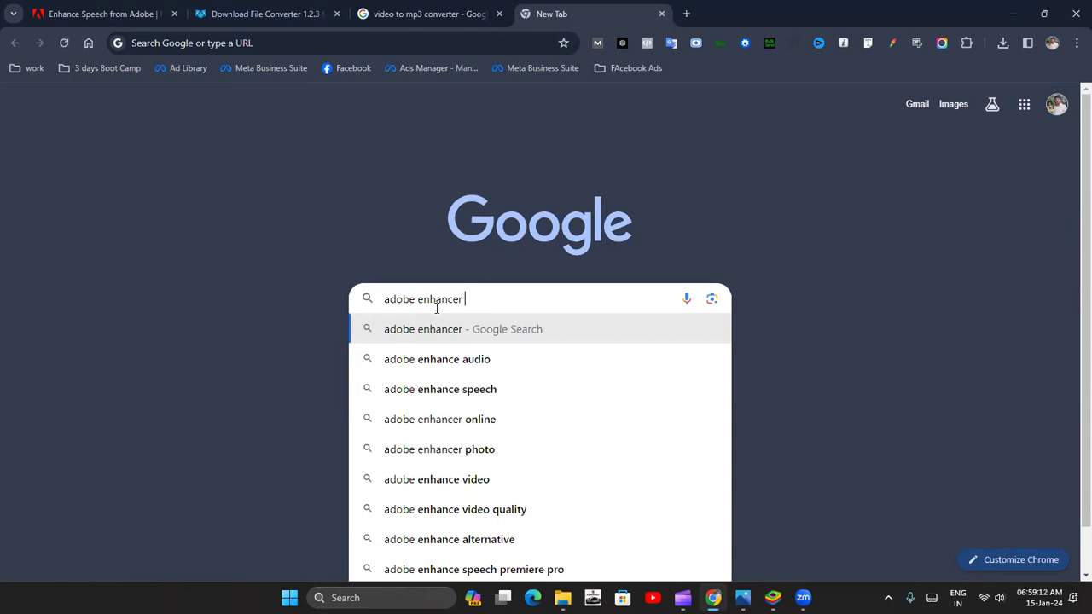
{"action": "left_click", "coordinate": [453, 359]}
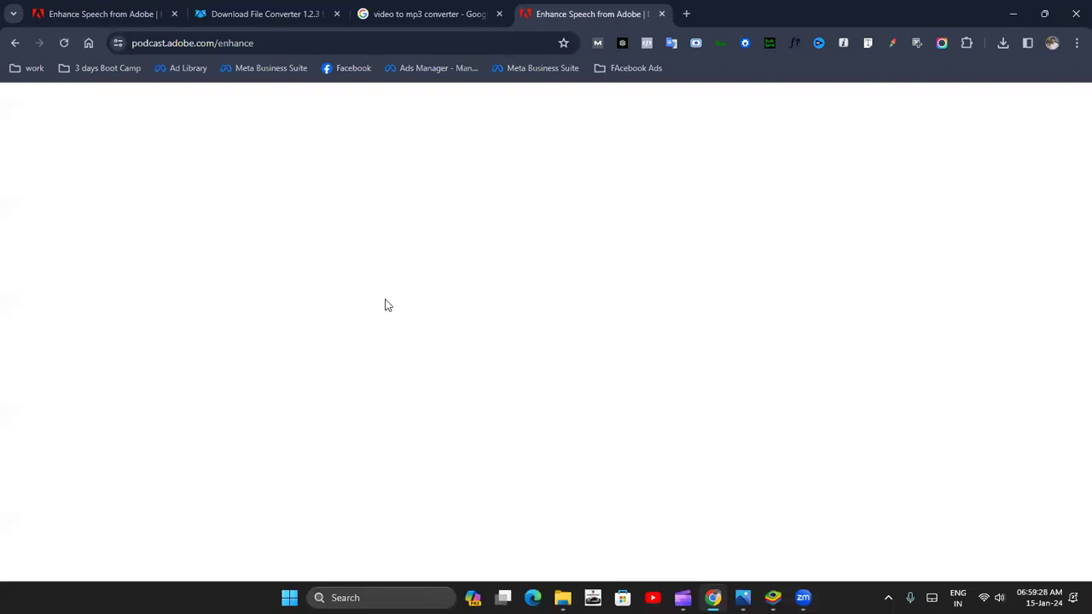
Step: Reload the Enhance Speech page and play its audio sample with Enhance Speech switched on
{"action": "left_click", "coordinate": [63, 42]}
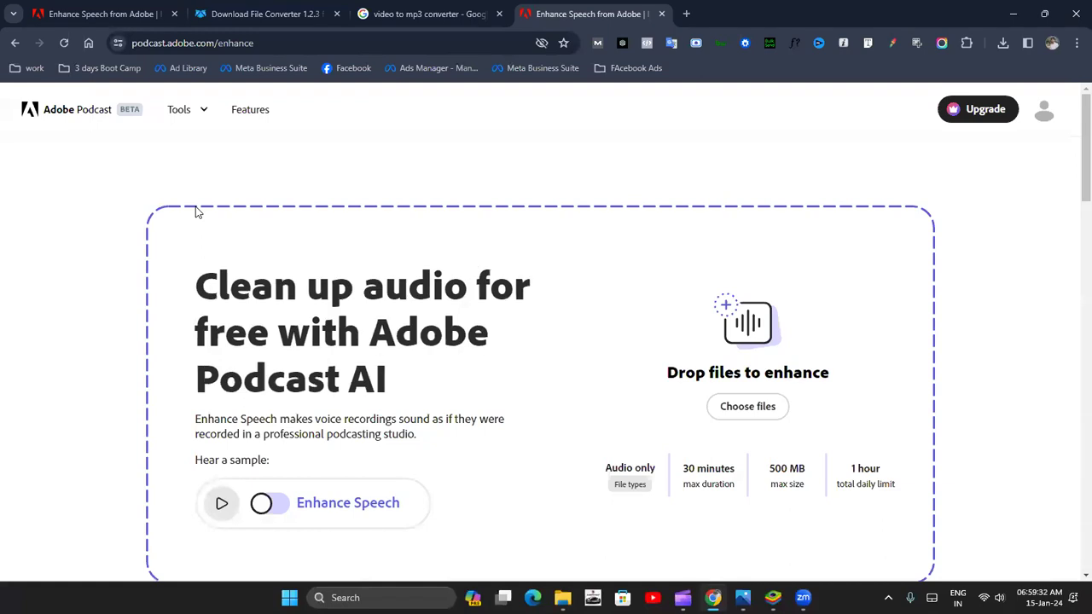
{"action": "left_click", "coordinate": [1043, 111]}
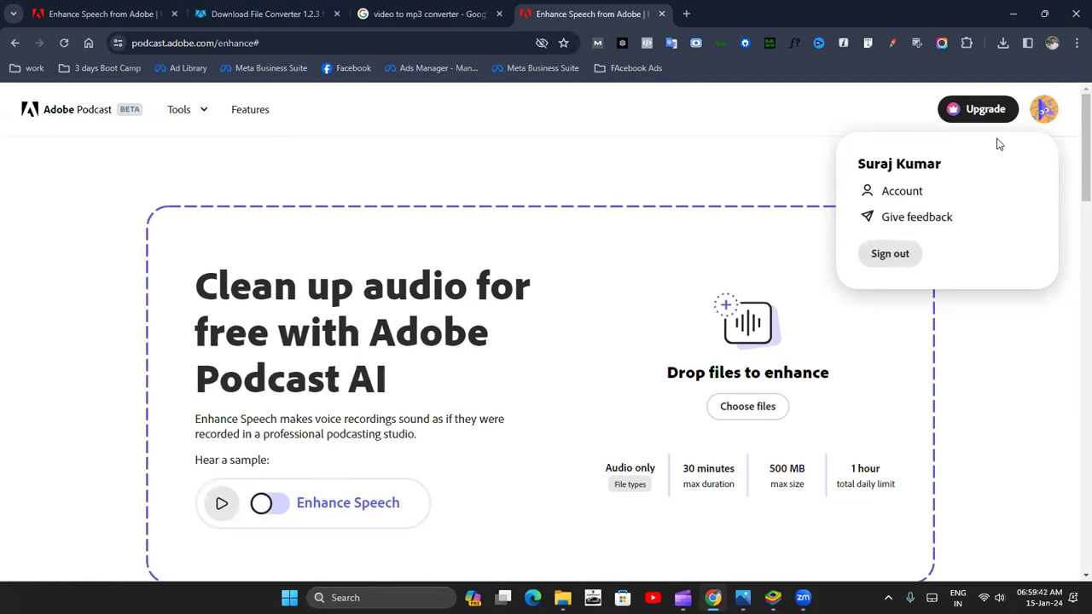
{"action": "left_click", "coordinate": [567, 235]}
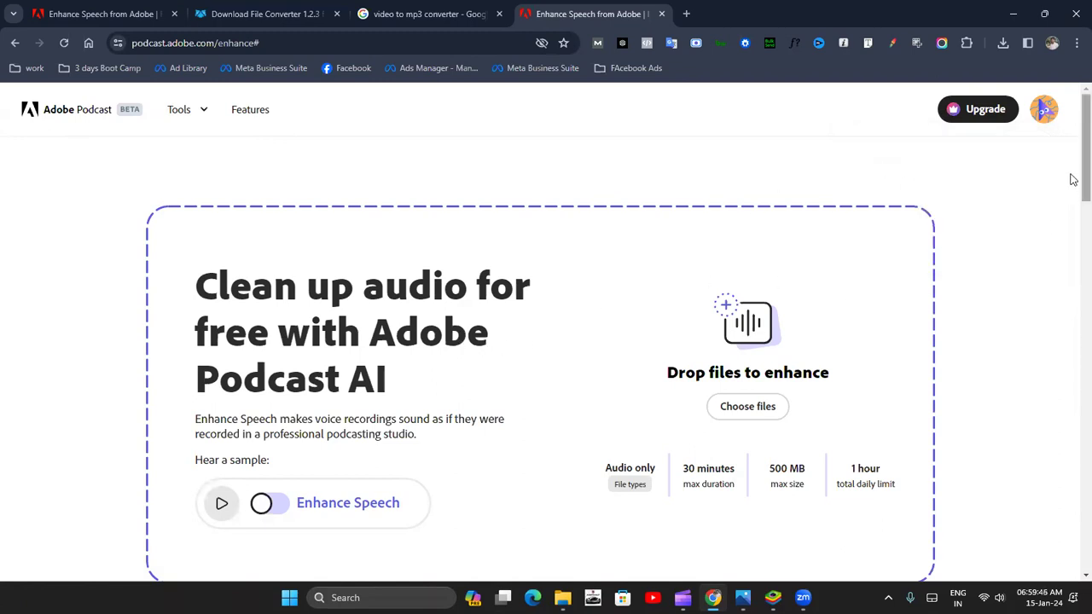
{"action": "scroll", "coordinate": [1074, 179], "scroll_direction": "down", "scroll_amount": 1}
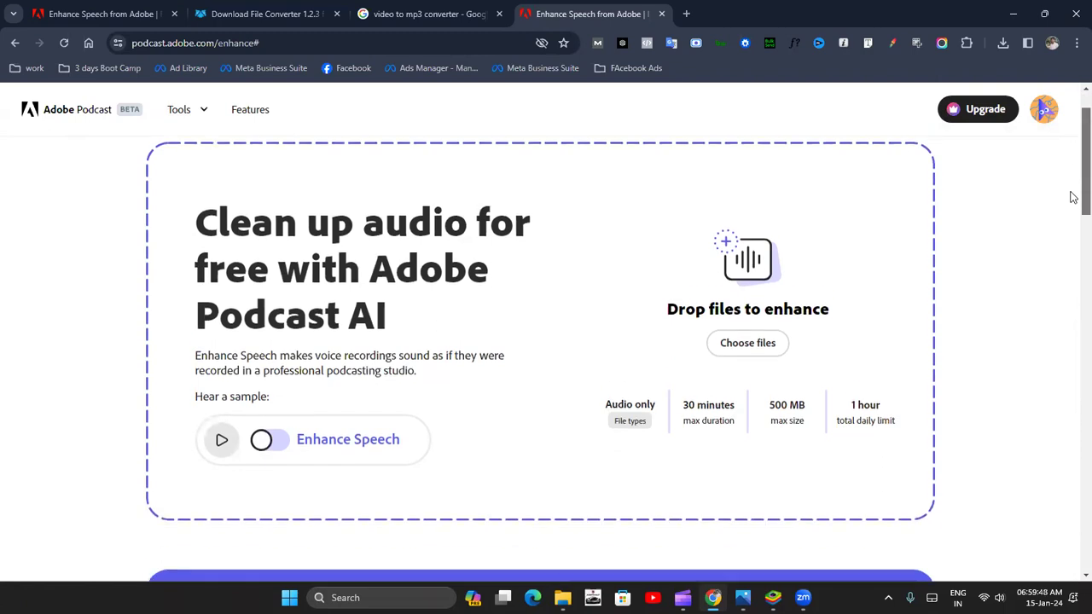
{"action": "left_click", "coordinate": [223, 431]}
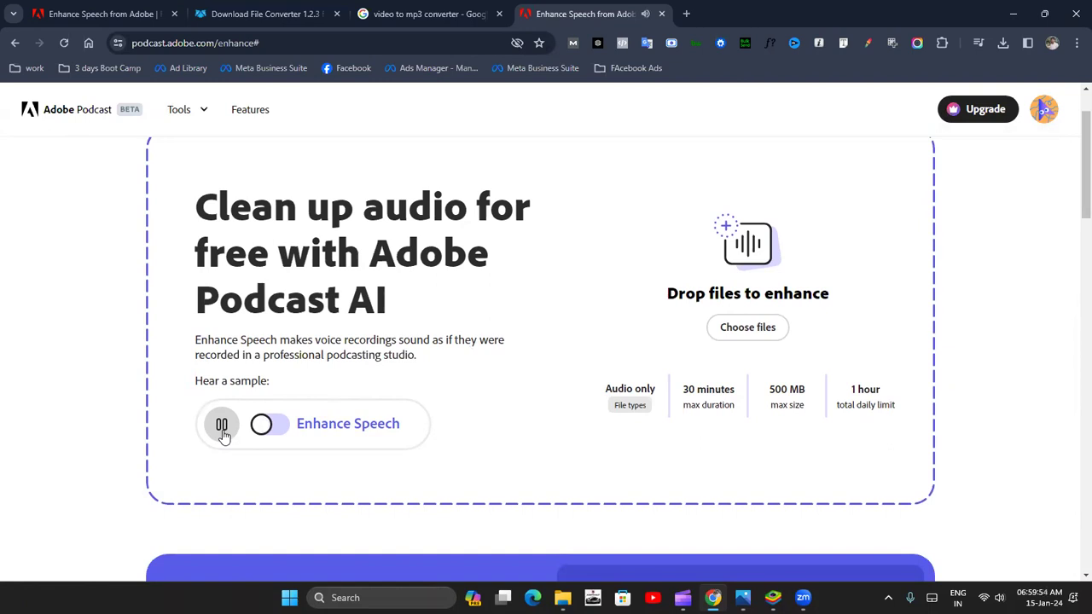
{"action": "left_click", "coordinate": [258, 434]}
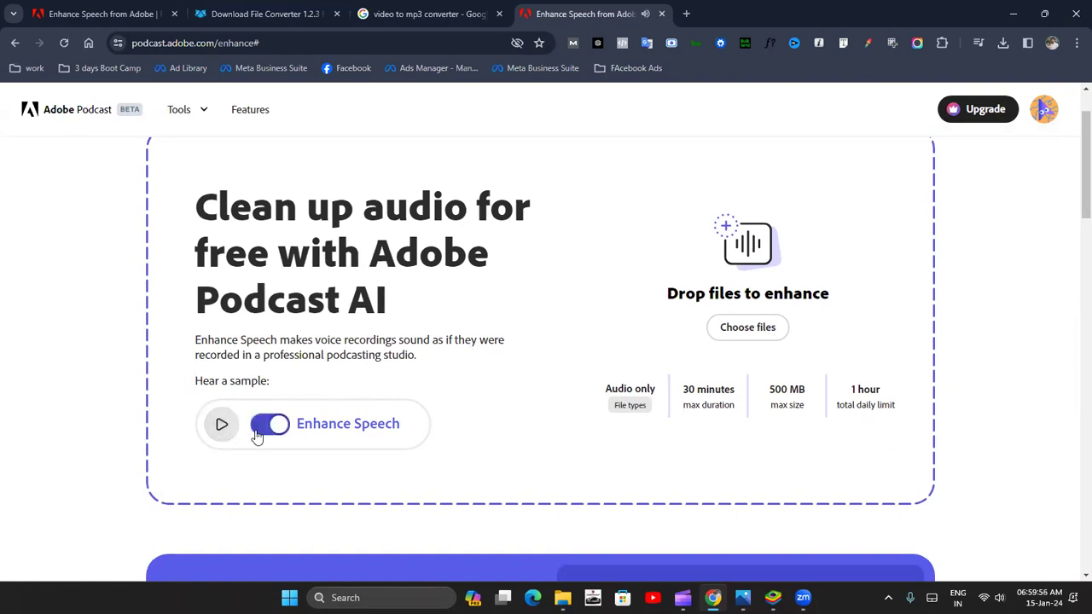
{"action": "left_click", "coordinate": [219, 436]}
Step: Review the upload limits (audio only, 30 minutes max, daily limit) and open the upload file picker
{"action": "triple_click", "coordinate": [609, 385]}
{"action": "left_click_drag", "start_coordinate": [631, 389], "coordinate": [574, 420]}
{"action": "left_click_drag", "start_coordinate": [699, 401], "coordinate": [896, 411]}
{"action": "left_click", "coordinate": [772, 405]}
{"action": "left_click", "coordinate": [889, 434]}
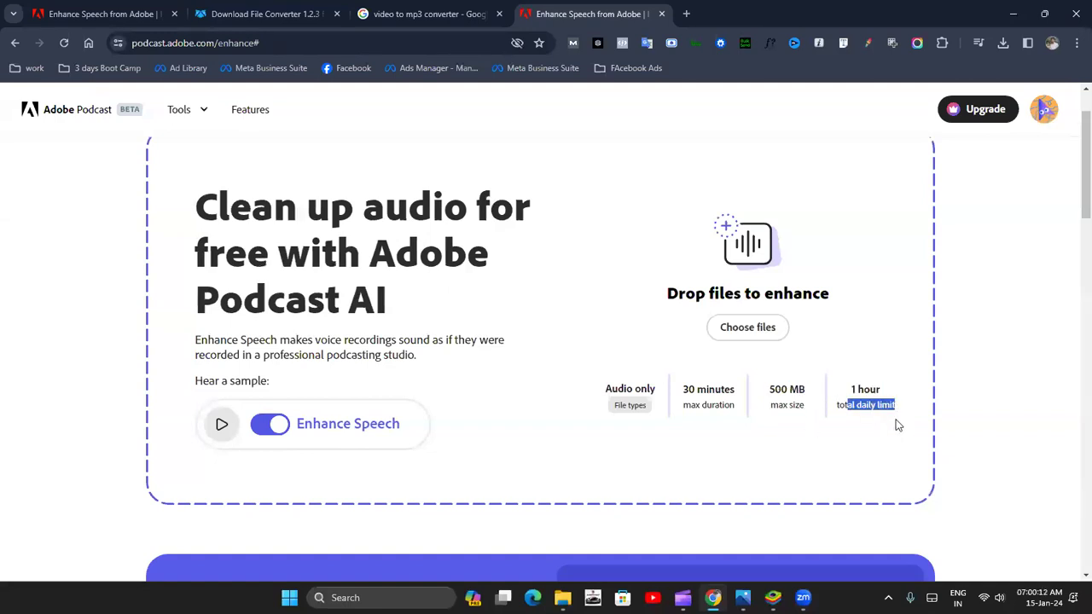
{"action": "left_click", "coordinate": [898, 425]}
{"action": "left_click_drag", "start_coordinate": [1073, 241], "coordinate": [1074, 190]}
{"action": "left_click", "coordinate": [739, 405]}
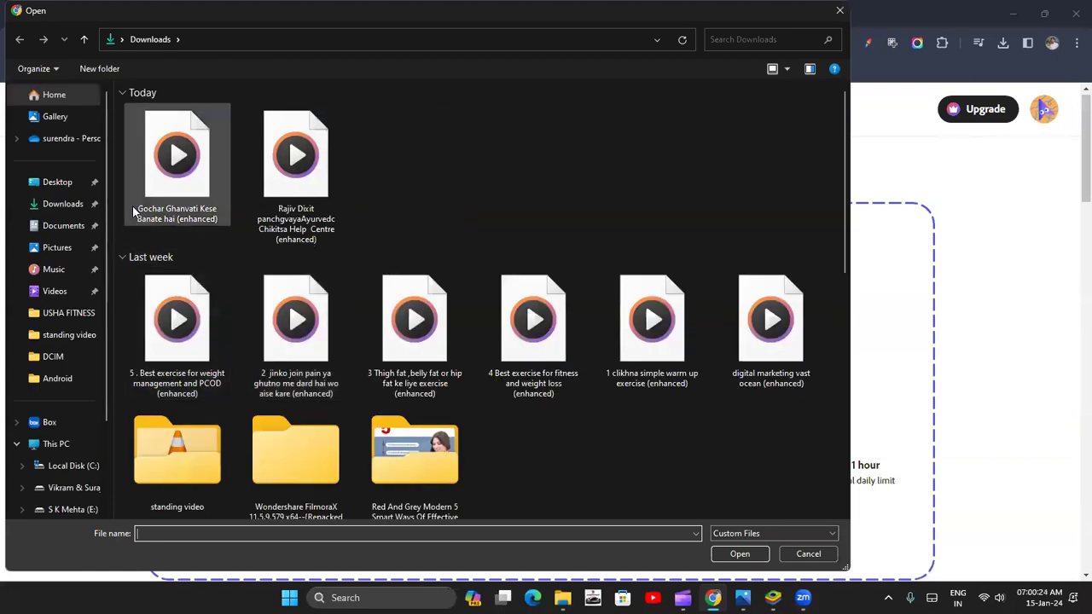
Step: Upload the 5,175 KB MP3 from 06:26 in USB Drive (F:)\Download for enhancement
{"action": "left_click", "coordinate": [53, 510]}
{"action": "scroll", "coordinate": [106, 427], "scroll_direction": "down", "scroll_amount": 1}
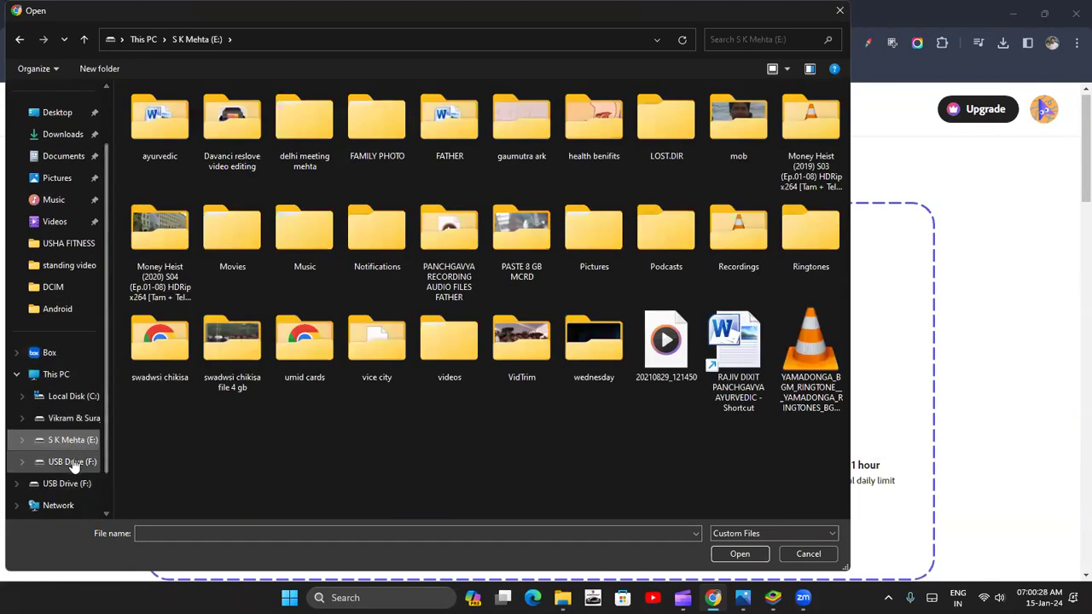
{"action": "left_click", "coordinate": [74, 462]}
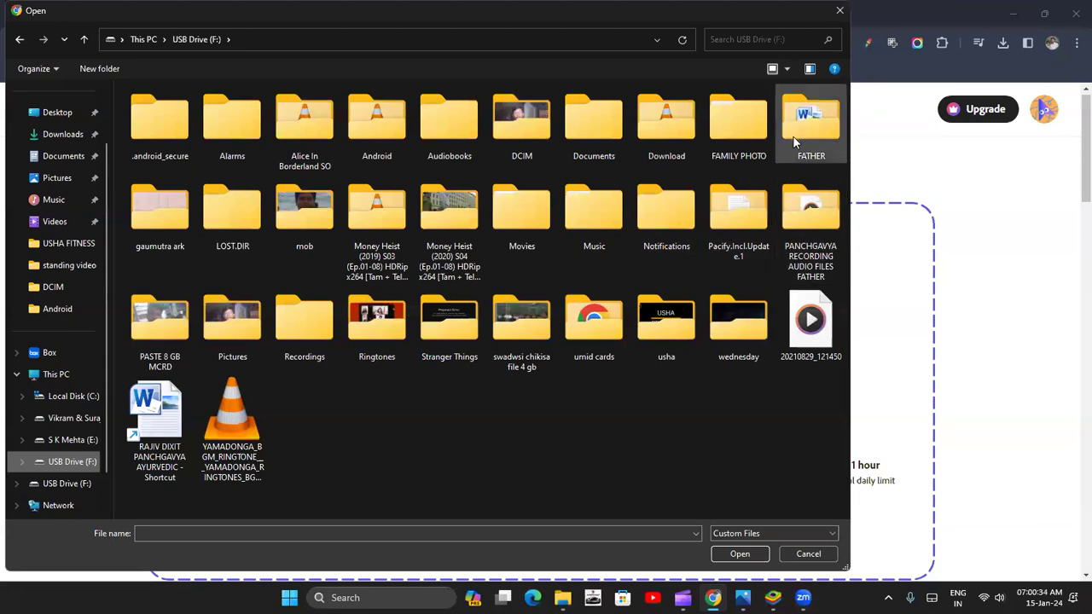
{"action": "double_click", "coordinate": [660, 129]}
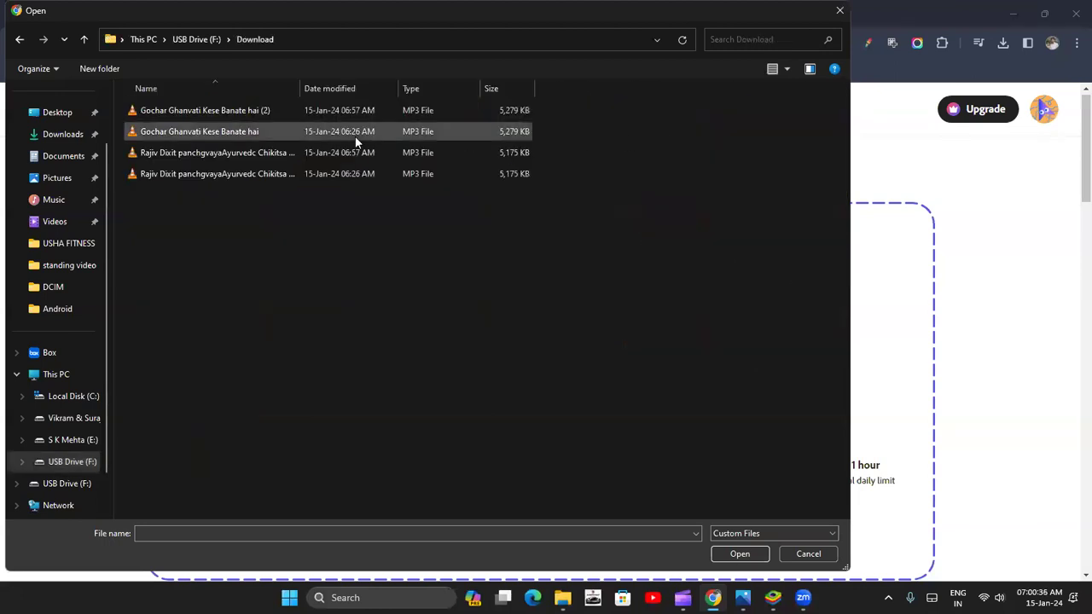
{"action": "left_click", "coordinate": [239, 175]}
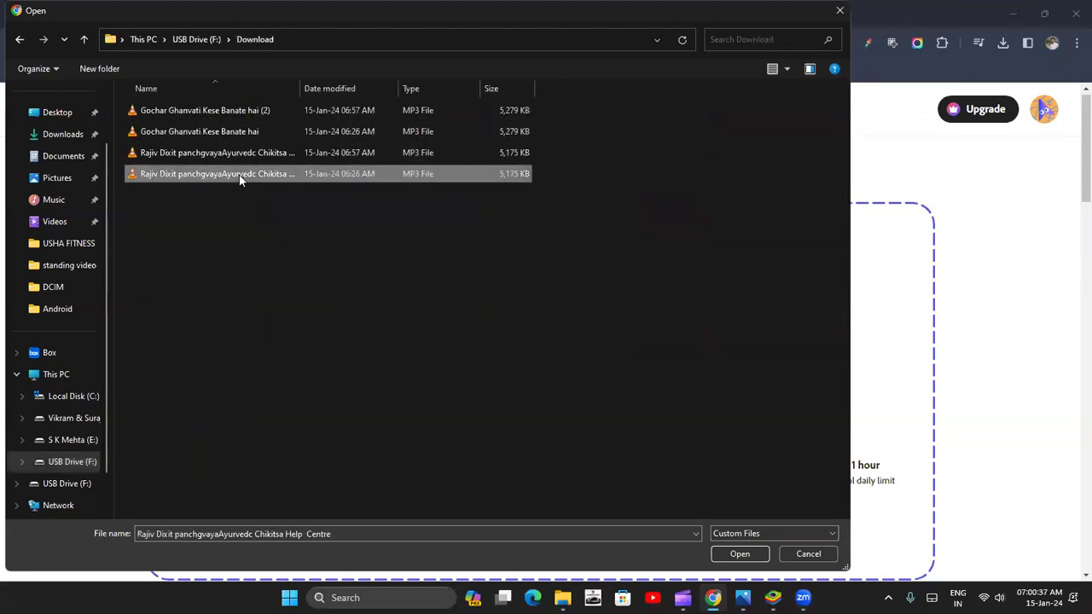
{"action": "left_click", "coordinate": [730, 554]}
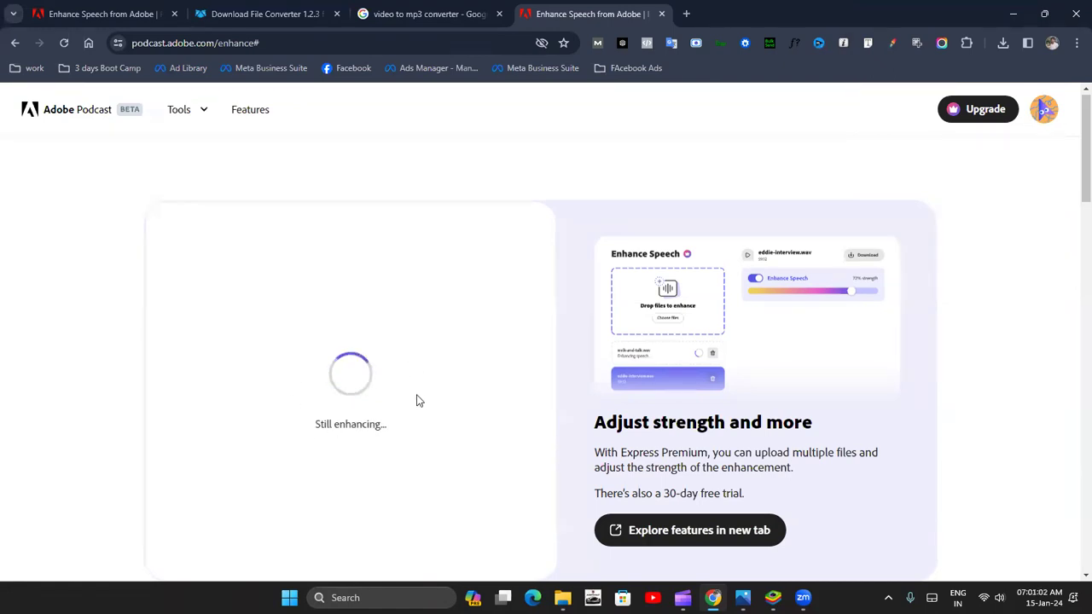
Step: Close the duplicate Enhance Speech tab plus the FileHippo and video-to-mp3 search tabs
{"action": "middle_click", "coordinate": [155, 16]}
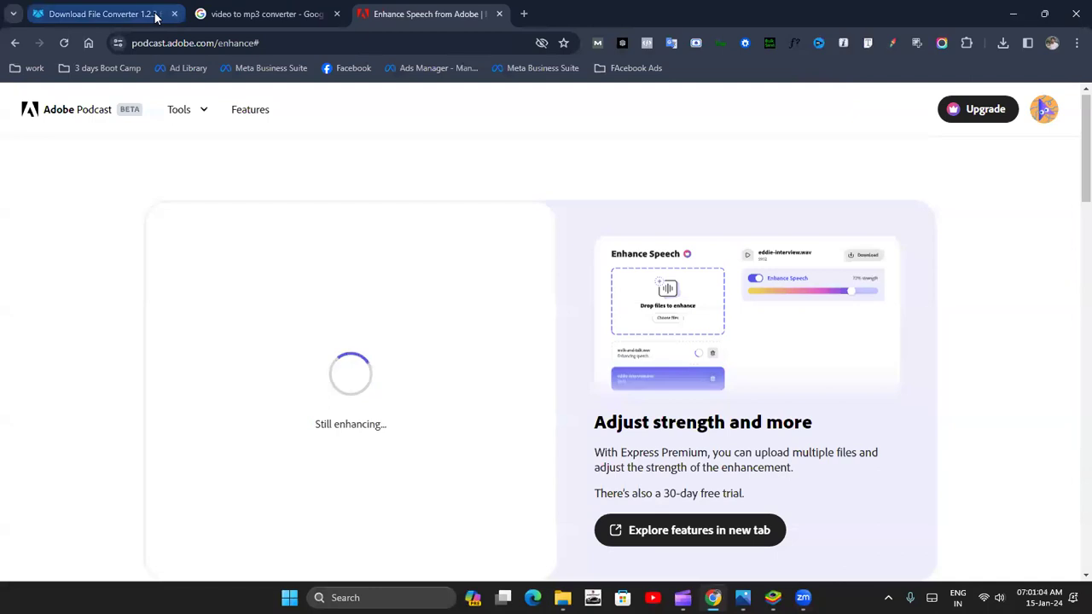
{"action": "left_click", "coordinate": [155, 15]}
{"action": "key", "text": "ctrl+Tab"}
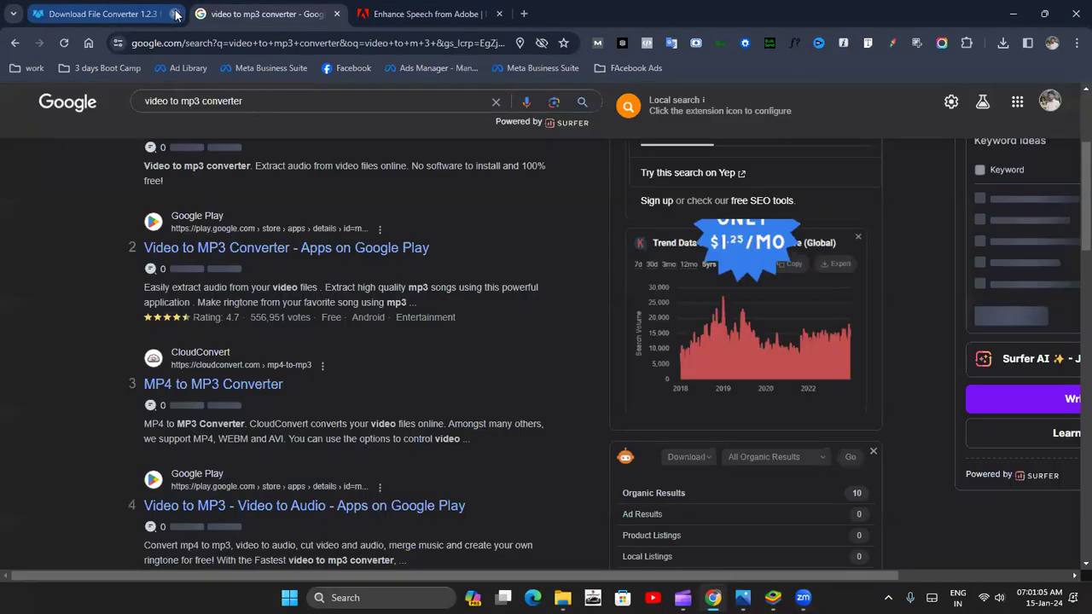
{"action": "left_click", "coordinate": [176, 14]}
{"action": "left_click", "coordinate": [176, 14]}
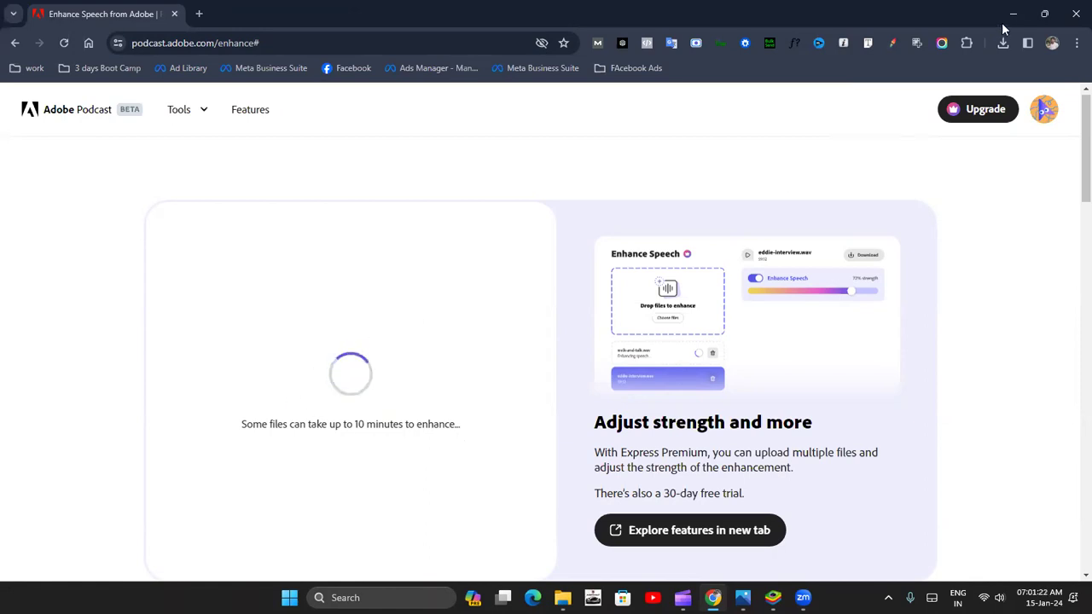
Step: From Downloads, preview the enhanced Chikitsa Help Centre recording in Media Player, skipping toward the end
{"action": "mouse_move", "coordinate": [683, 598]}
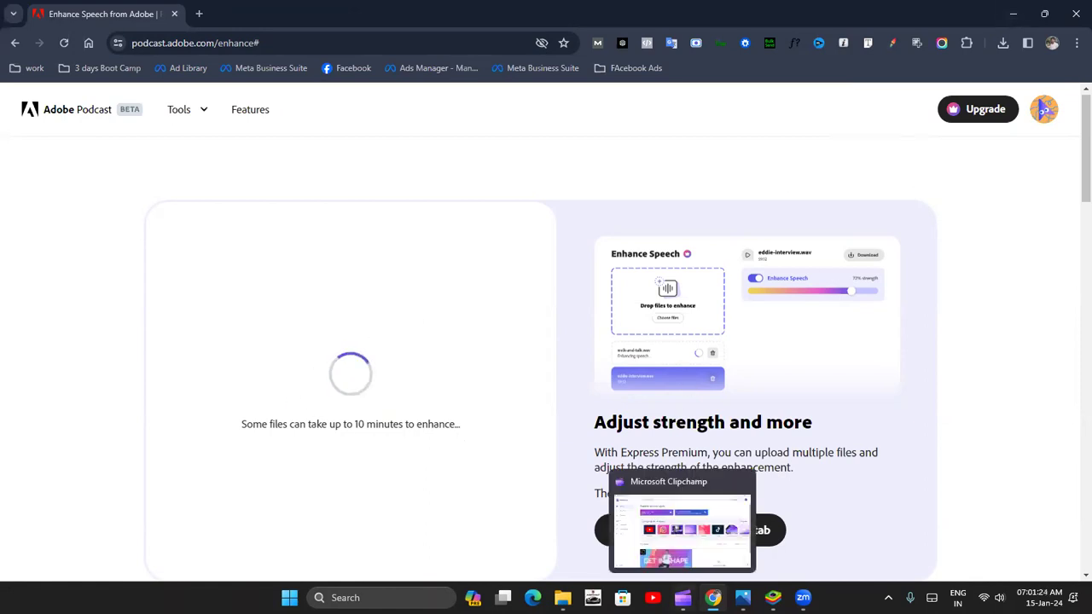
{"action": "left_click", "coordinate": [562, 597]}
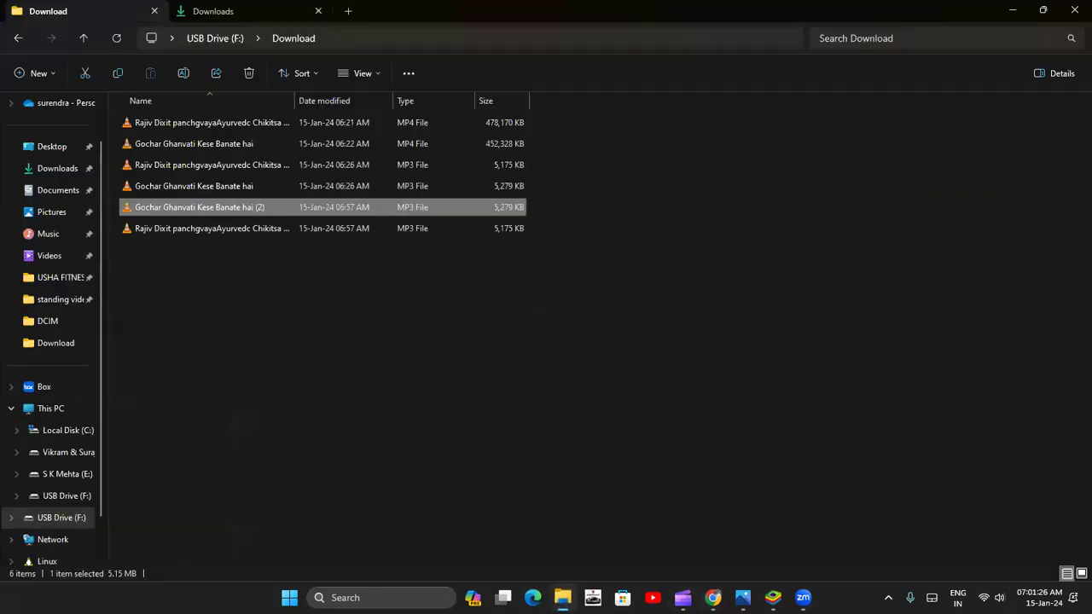
{"action": "left_click", "coordinate": [264, 324]}
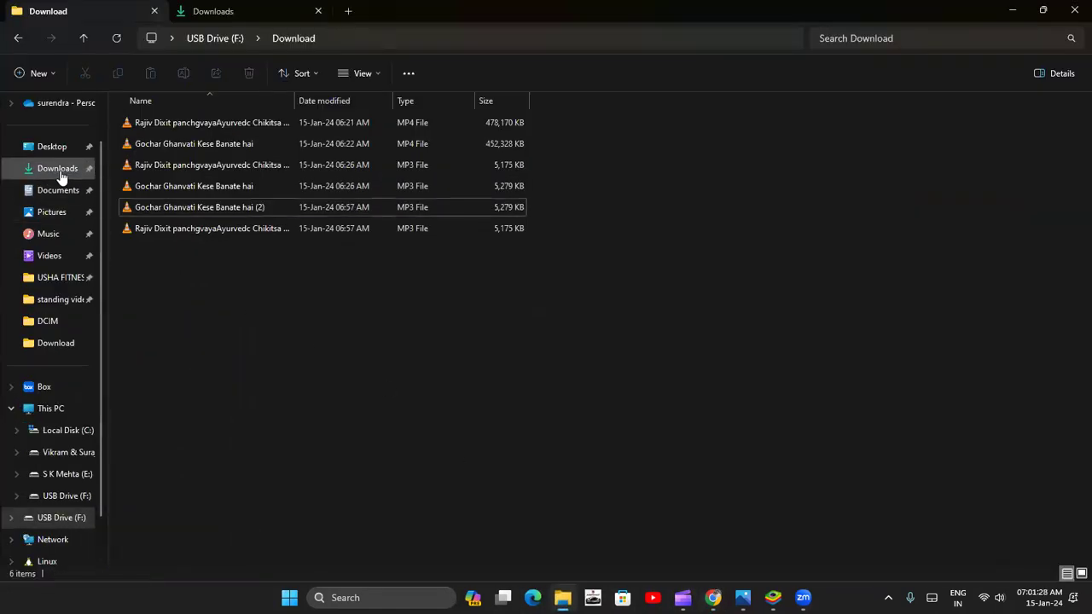
{"action": "left_click", "coordinate": [58, 169]}
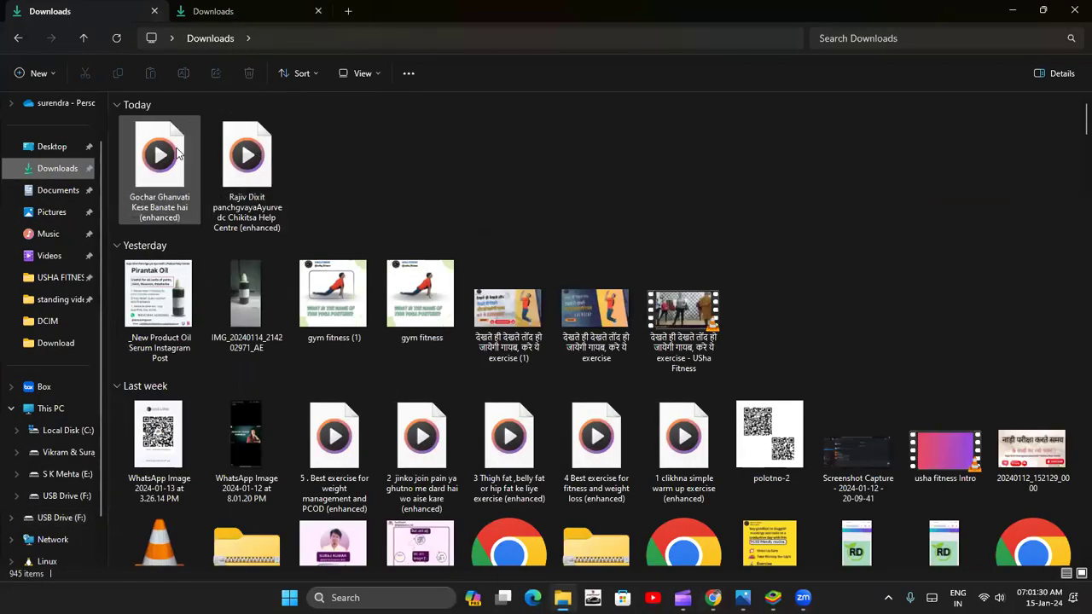
{"action": "double_click", "coordinate": [248, 181]}
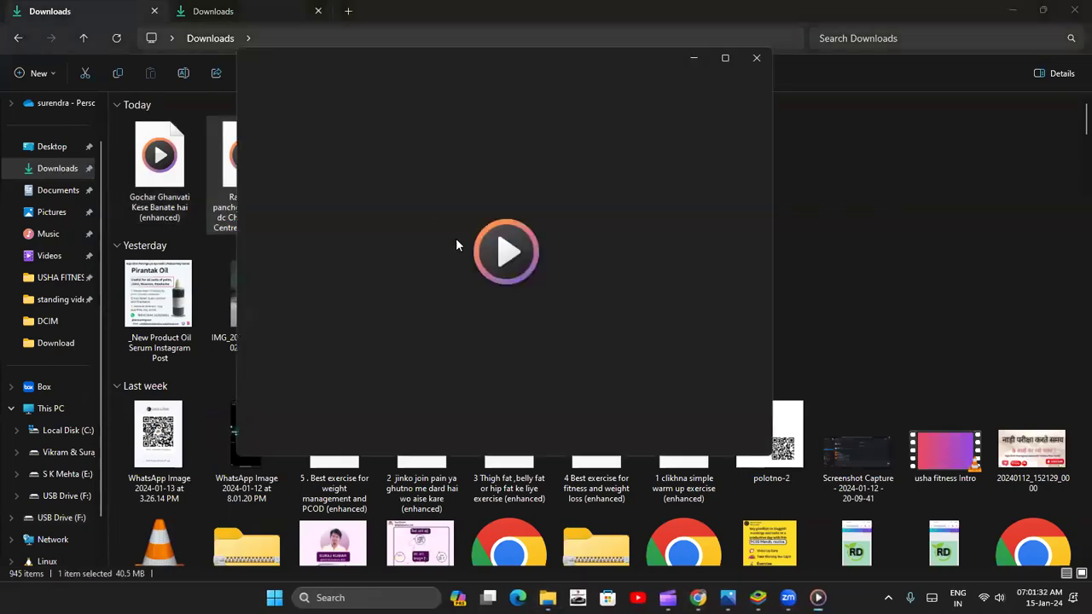
{"action": "left_click", "coordinate": [377, 388]}
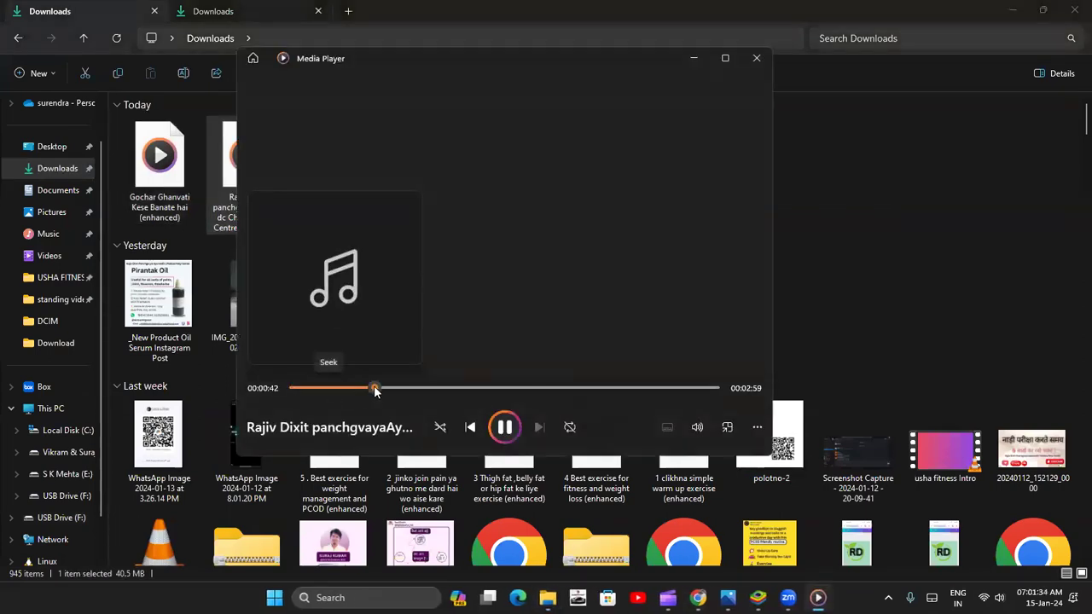
{"action": "left_click", "coordinate": [500, 388]}
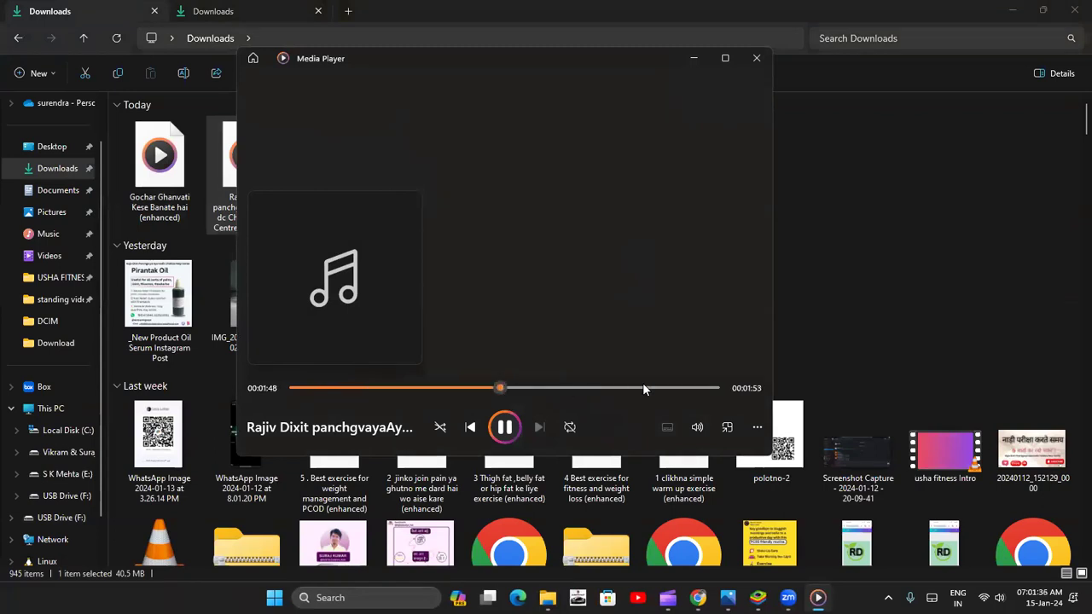
{"action": "left_click", "coordinate": [643, 388]}
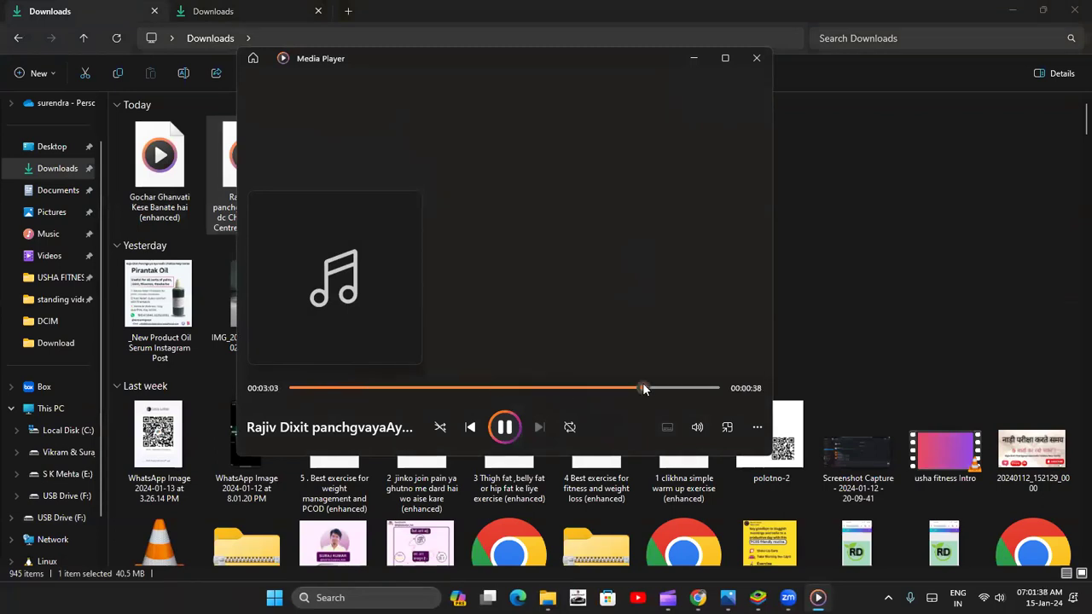
{"action": "left_click", "coordinate": [757, 58]}
Step: Preview the enhanced Gochar Ghanvati recording near its end, then close the player and minimize Explorer
{"action": "double_click", "coordinate": [132, 159]}
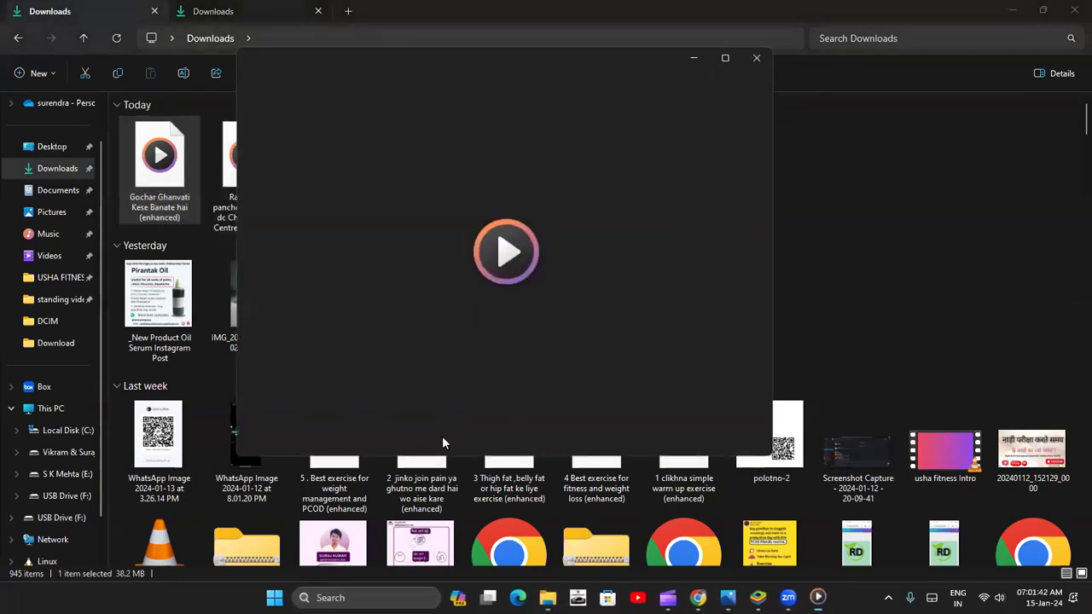
{"action": "left_click", "coordinate": [635, 388]}
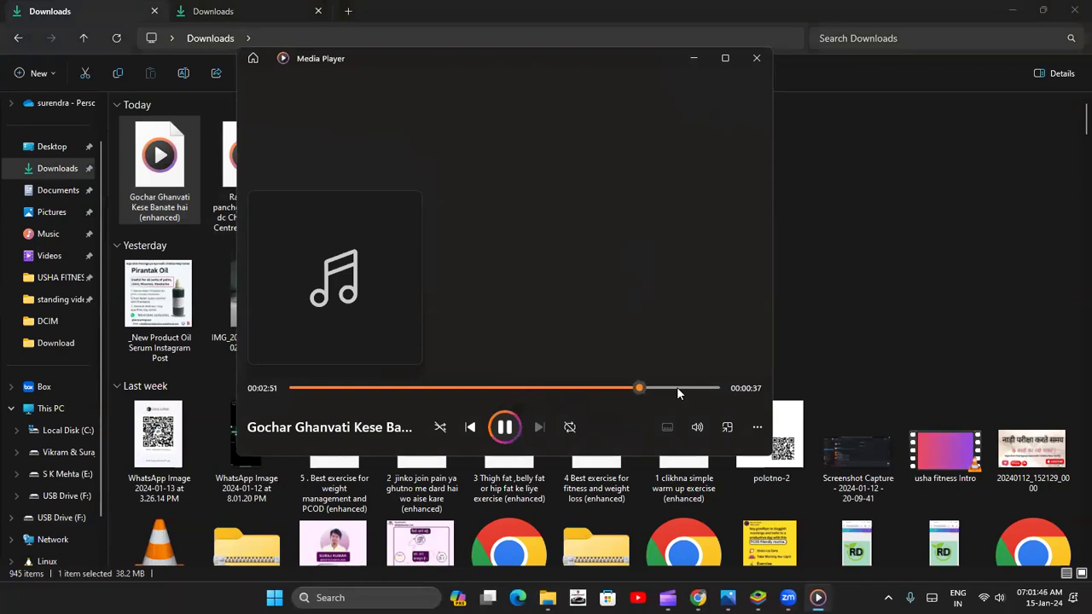
{"action": "left_click", "coordinate": [677, 388]}
{"action": "left_click", "coordinate": [756, 59]}
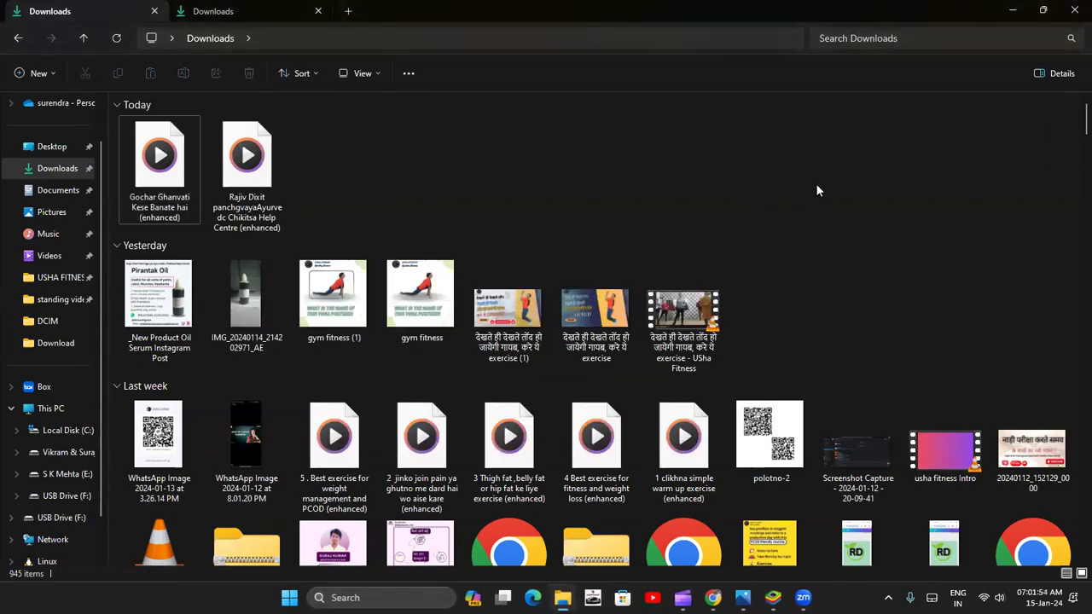
{"action": "left_click", "coordinate": [1013, 10]}
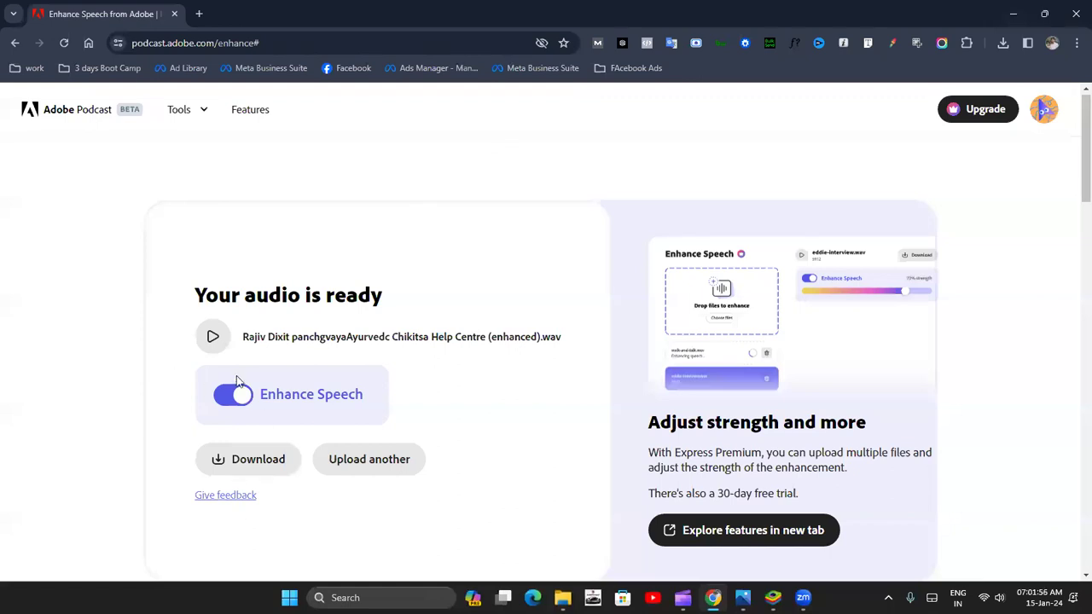
Step: Play and pause the enhanced audio preview, then start downloading it again
{"action": "left_click", "coordinate": [212, 337]}
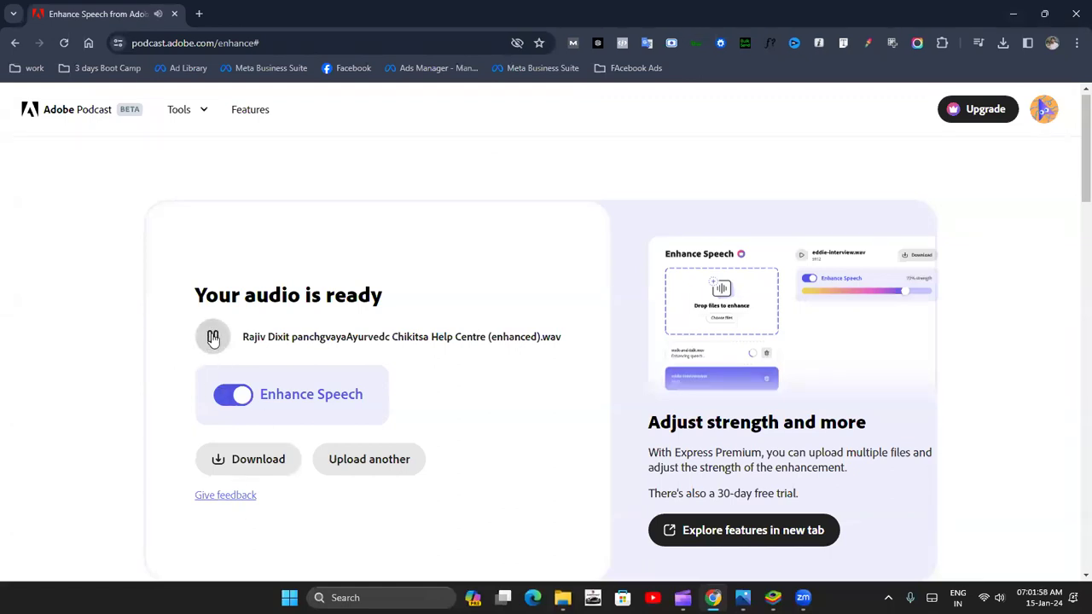
{"action": "left_click", "coordinate": [213, 337]}
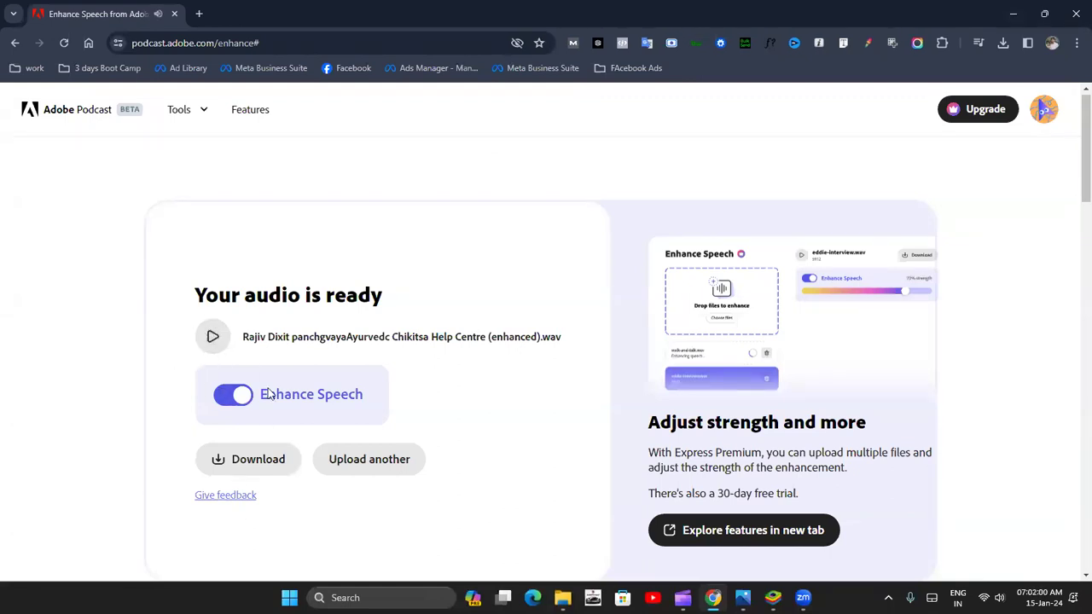
{"action": "left_click", "coordinate": [253, 467]}
{"action": "left_click", "coordinate": [1003, 43]}
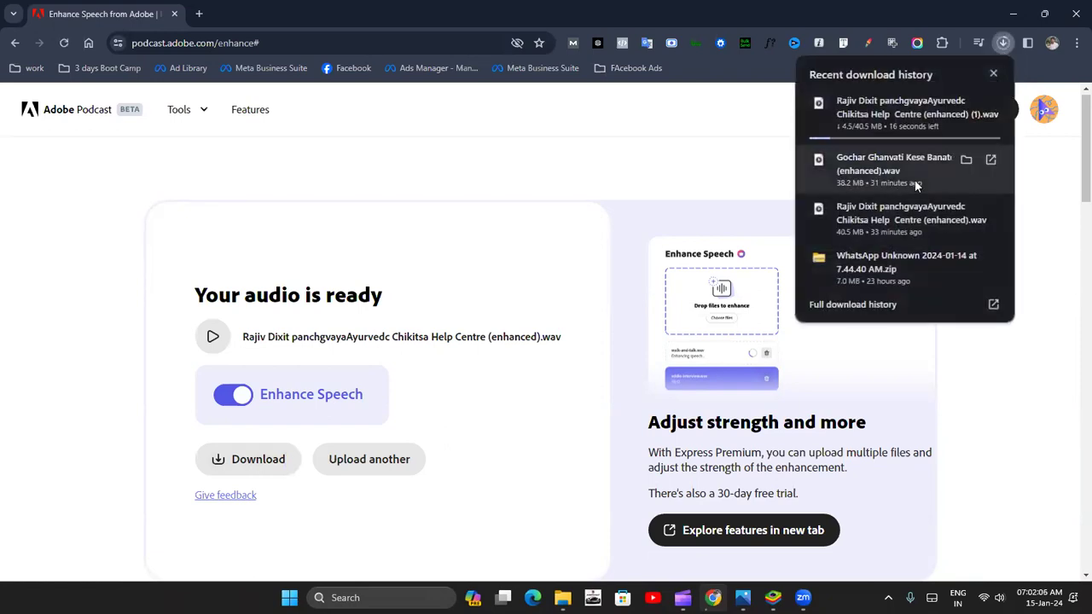
Step: Cancel the duplicate download, return to the empty upload screen, and restore the browser window
{"action": "left_click", "coordinate": [966, 104]}
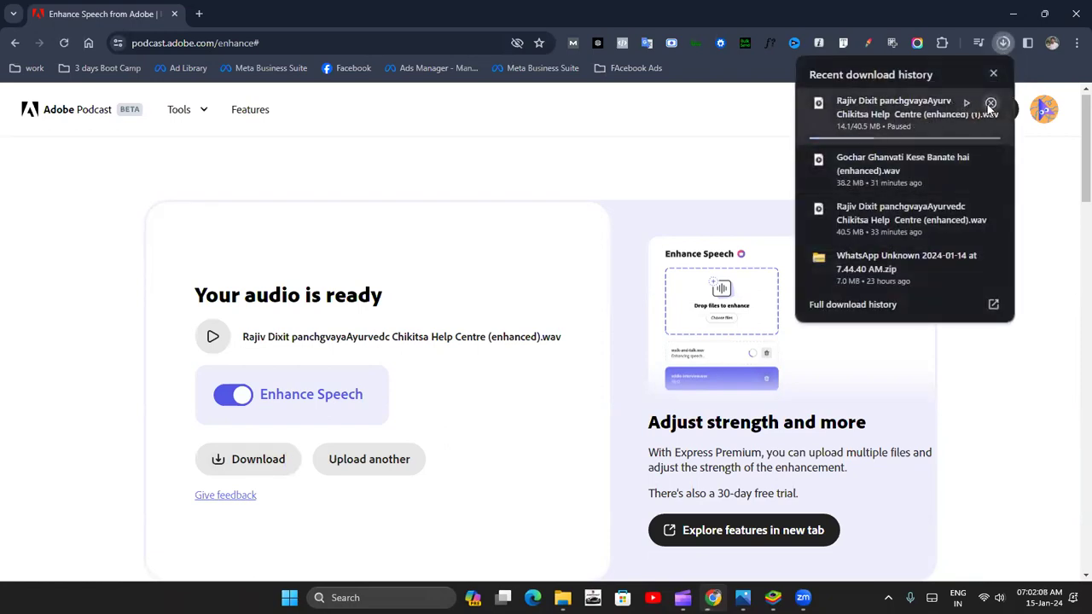
{"action": "left_click", "coordinate": [989, 103]}
{"action": "left_click", "coordinate": [472, 380]}
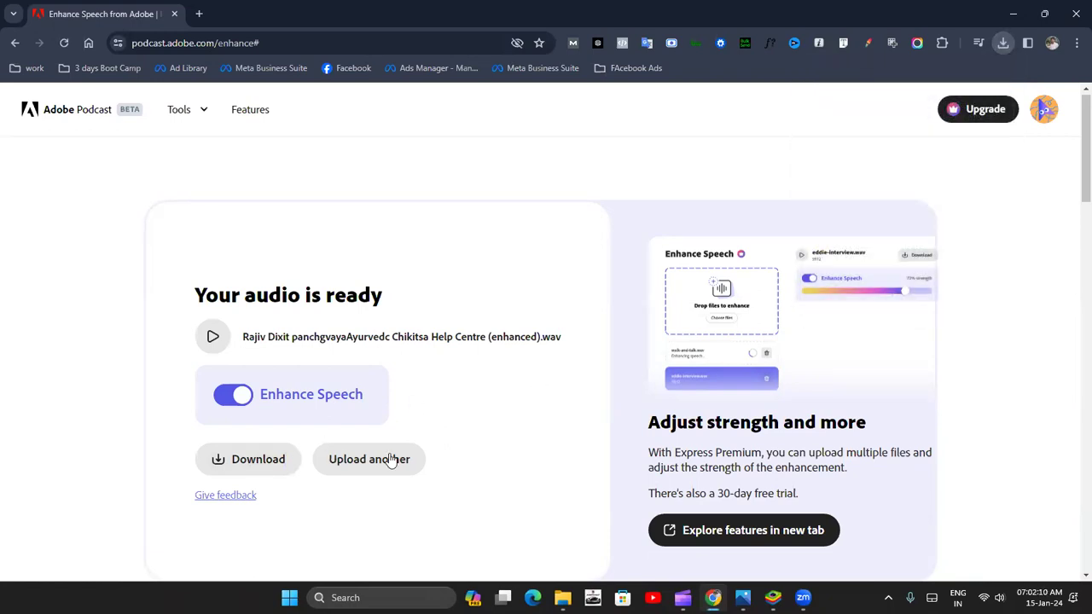
{"action": "left_click", "coordinate": [374, 469]}
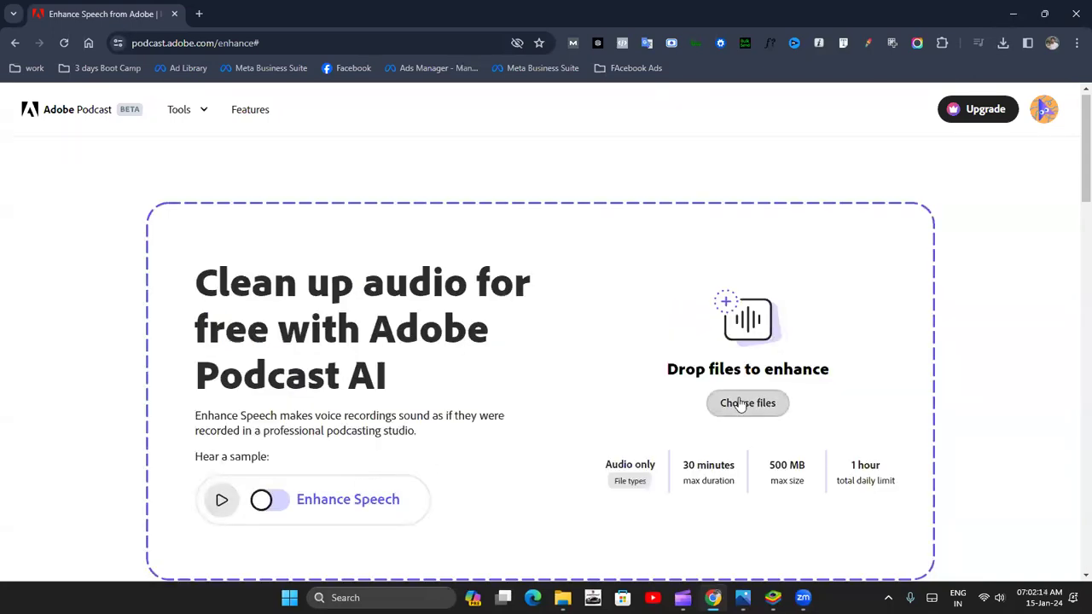
{"action": "left_click", "coordinate": [1044, 14]}
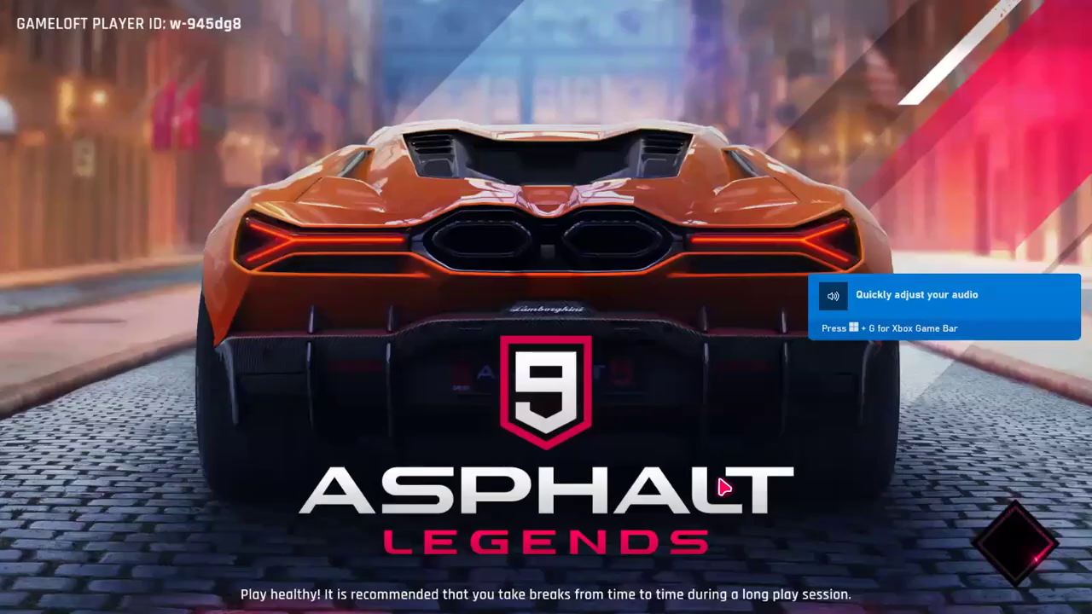
Step: Leave the game, close the Run box, minimize the Photos viewer, and bring back File Explorer's Downloads
{"action": "key", "text": "alt+Tab"}
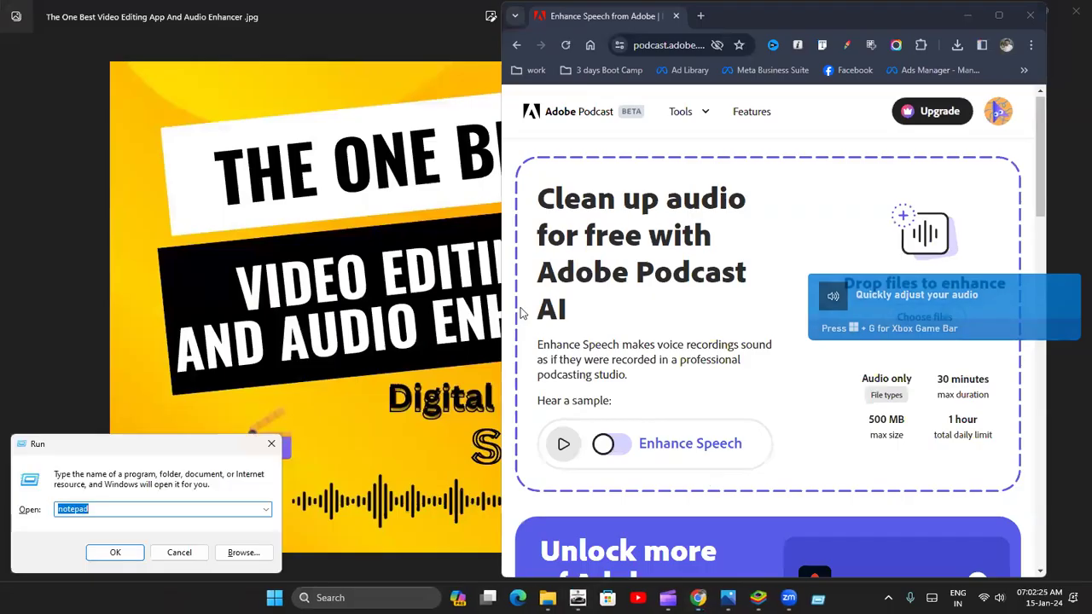
{"action": "left_click", "coordinate": [272, 446]}
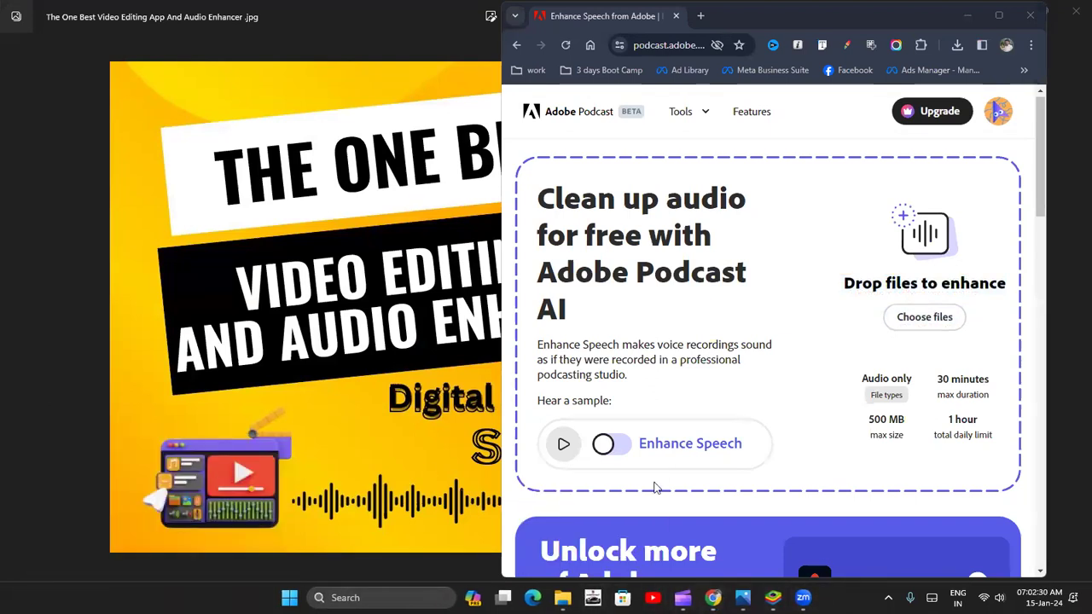
{"action": "left_click", "coordinate": [280, 380]}
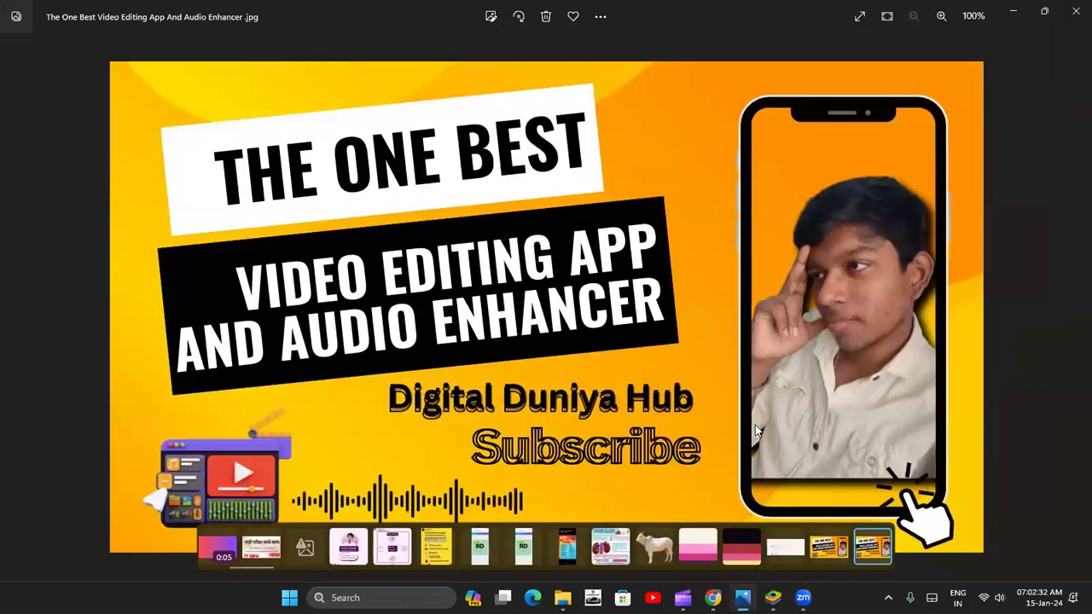
{"action": "left_click", "coordinate": [1020, 10]}
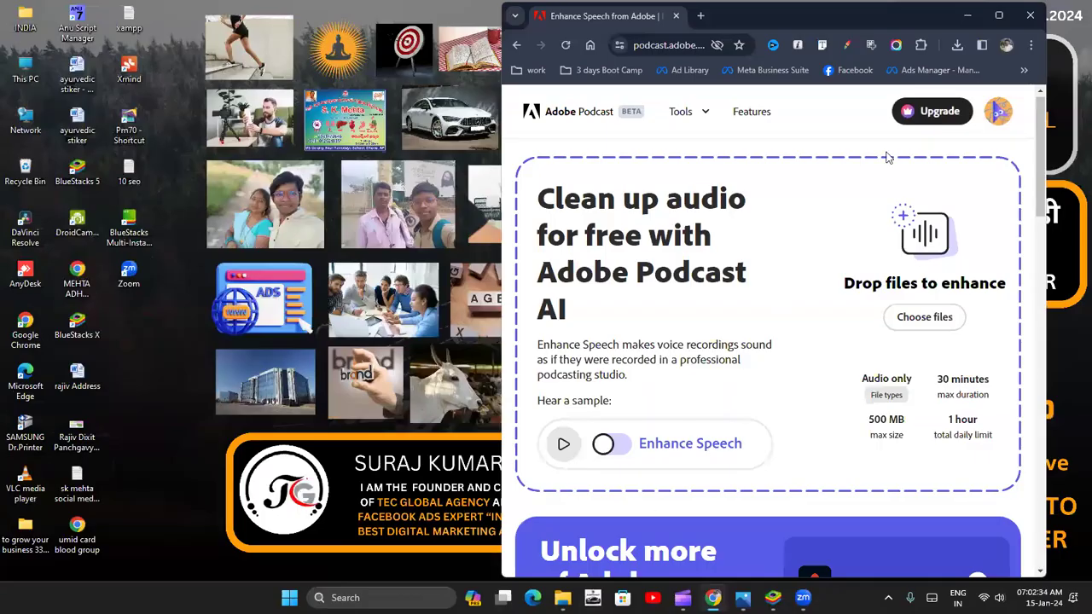
{"action": "left_click", "coordinate": [563, 598]}
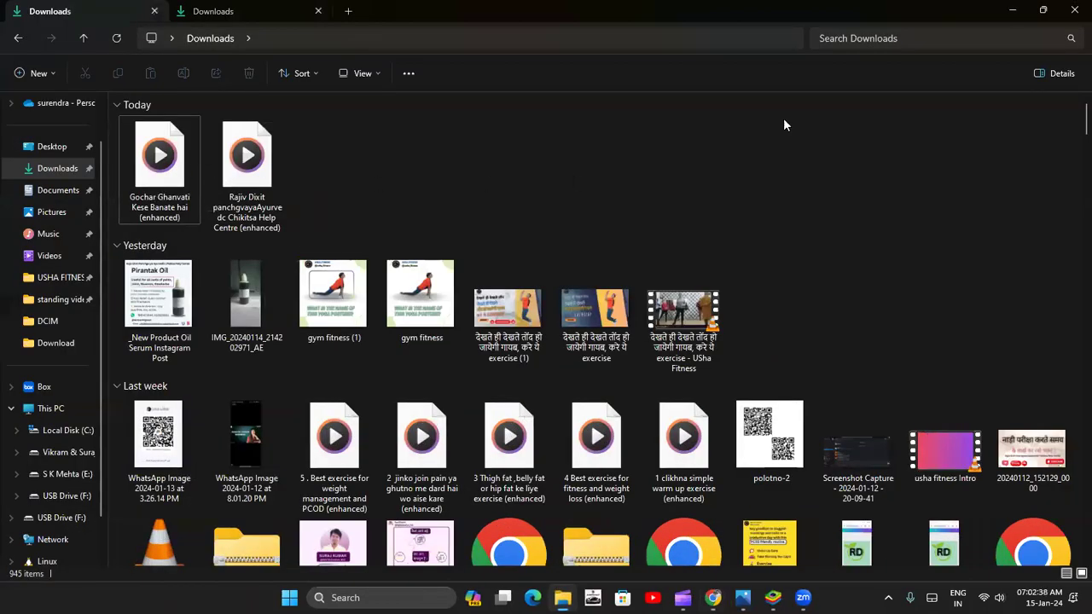
Step: Drop the enhanced recording onto Adobe Podcast, then close the Podcast tab in favour of a new tab
{"action": "left_click", "coordinate": [1042, 10]}
{"action": "left_click_drag", "start_coordinate": [243, 196], "coordinate": [770, 205]}
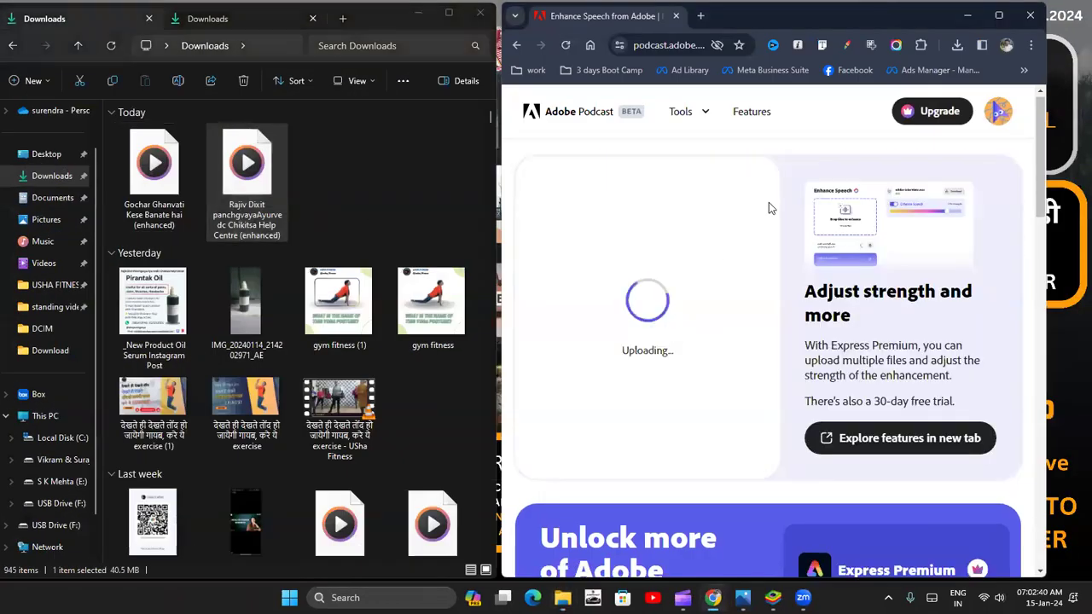
{"action": "left_click", "coordinate": [700, 16]}
{"action": "left_click", "coordinate": [675, 15]}
Step: Minimize File Explorer and Chrome, then scroll the Start menu's All apps list
{"action": "left_click", "coordinate": [419, 186]}
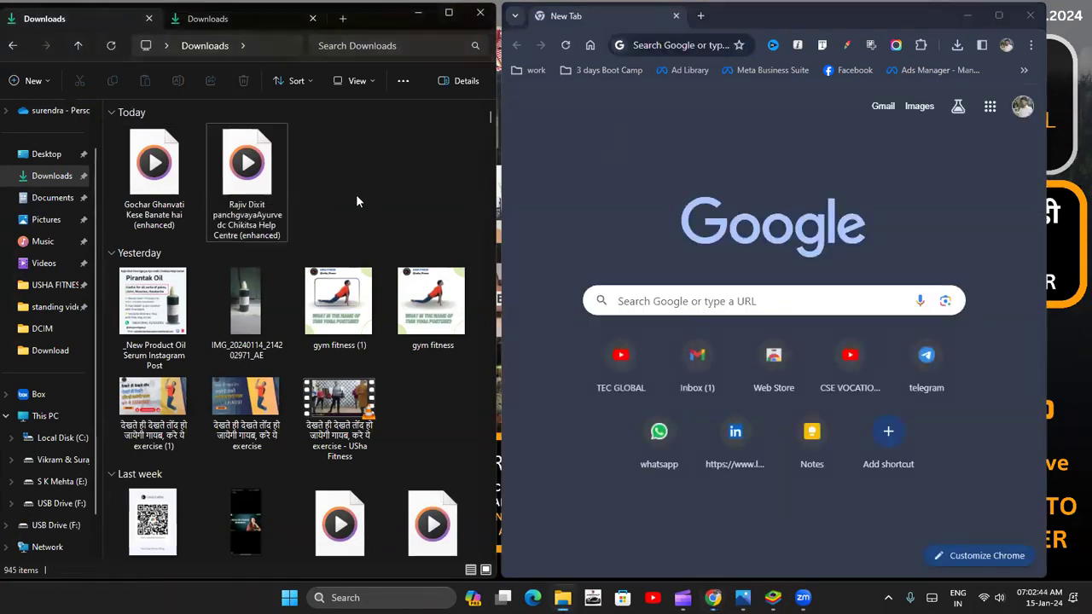
{"action": "left_click", "coordinate": [416, 12]}
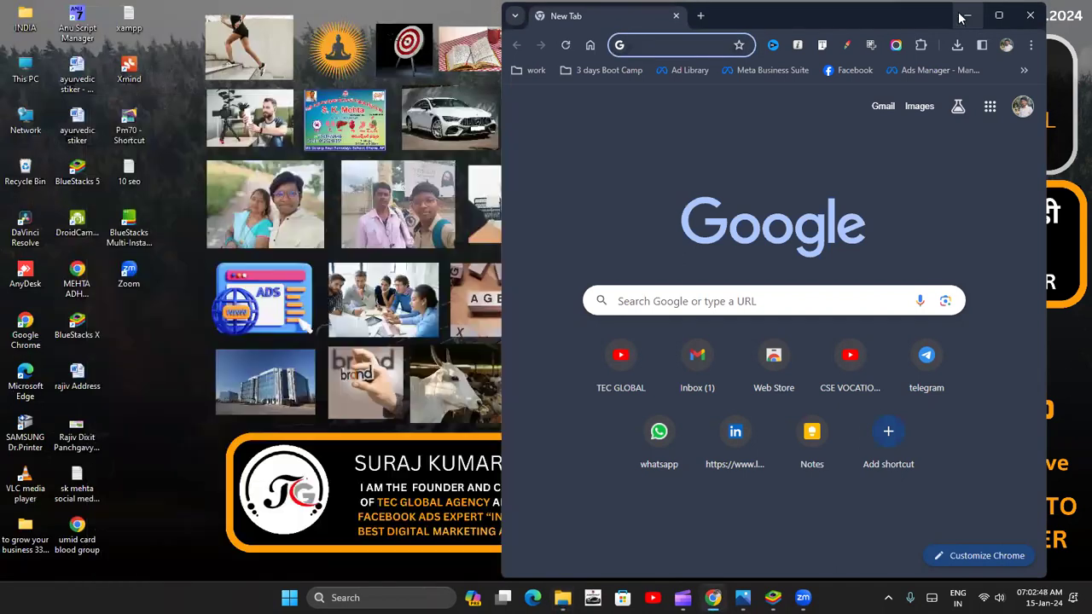
{"action": "left_click", "coordinate": [967, 15]}
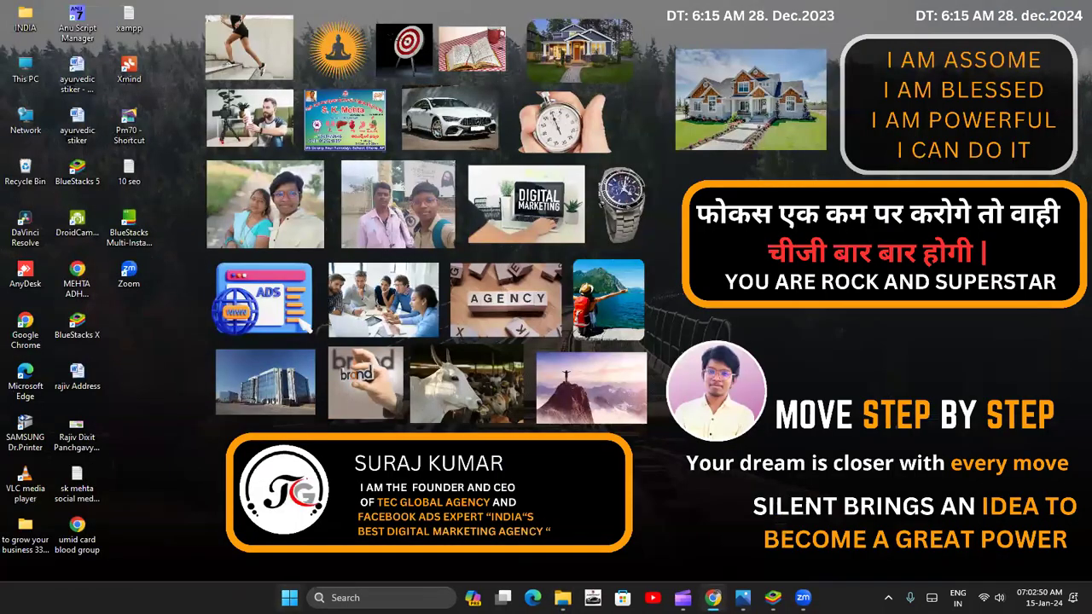
{"action": "left_click", "coordinate": [289, 598]}
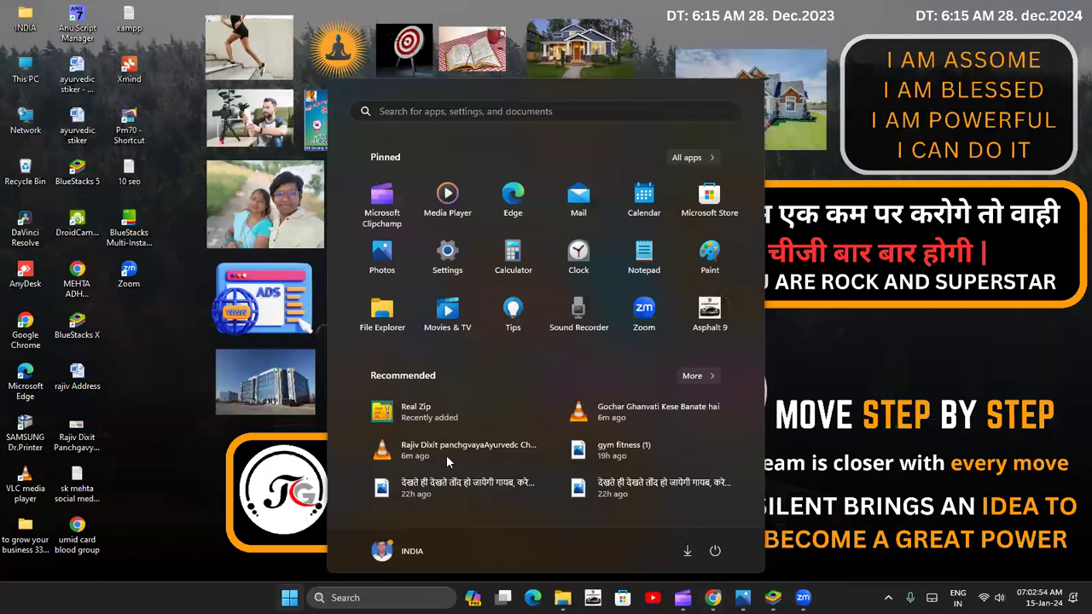
{"action": "left_click", "coordinate": [691, 157]}
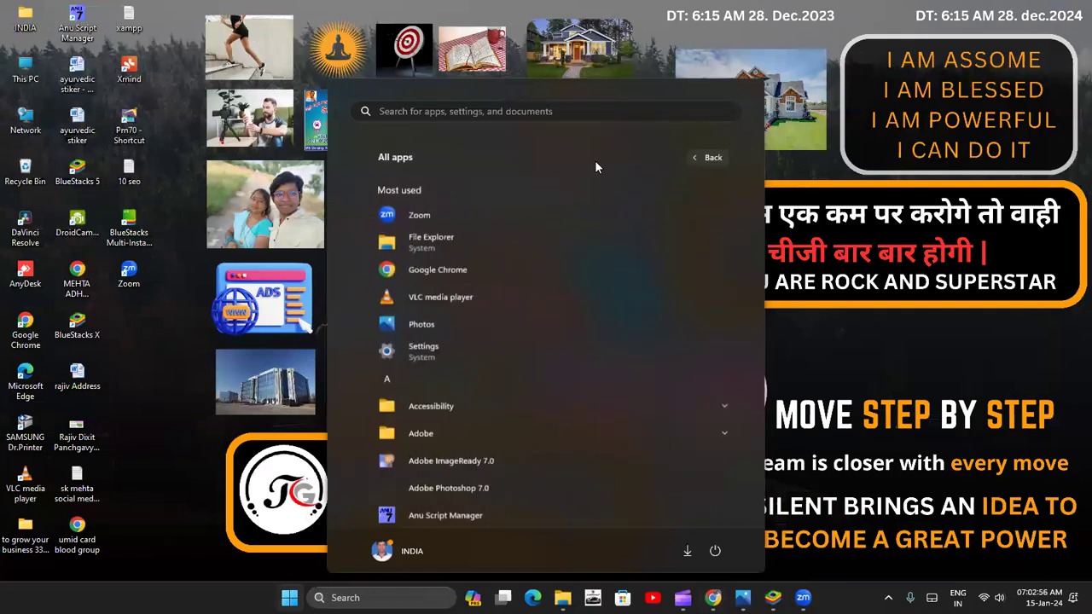
{"action": "left_click_drag", "start_coordinate": [764, 201], "coordinate": [781, 381]}
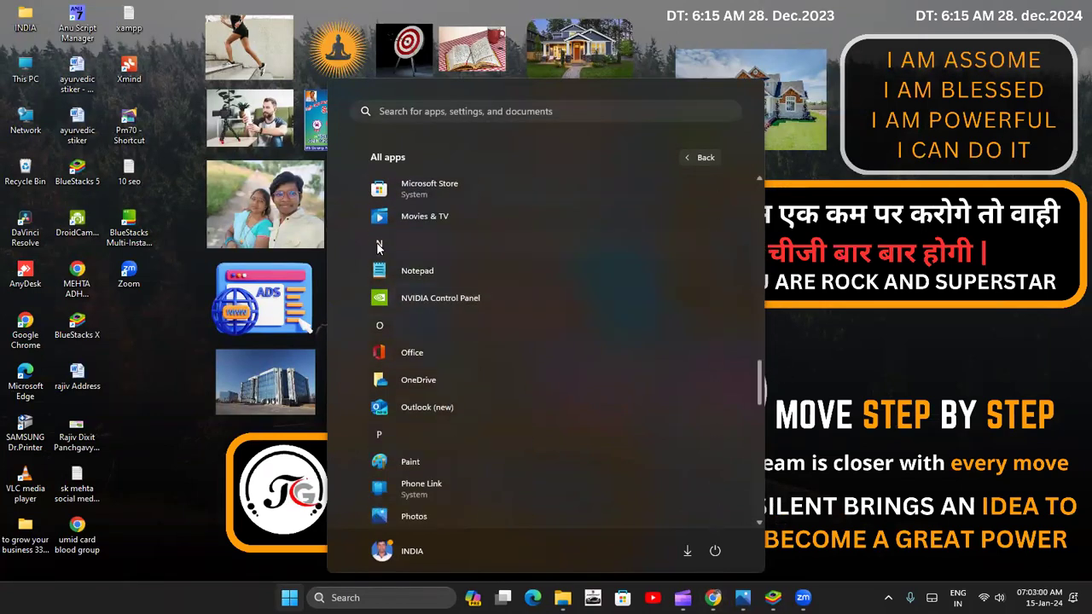
Step: Search Microsoft Store for 'Microsoft Clip Champ' and launch the Microsoft Clipchamp app from its page
{"action": "left_click", "coordinate": [470, 188]}
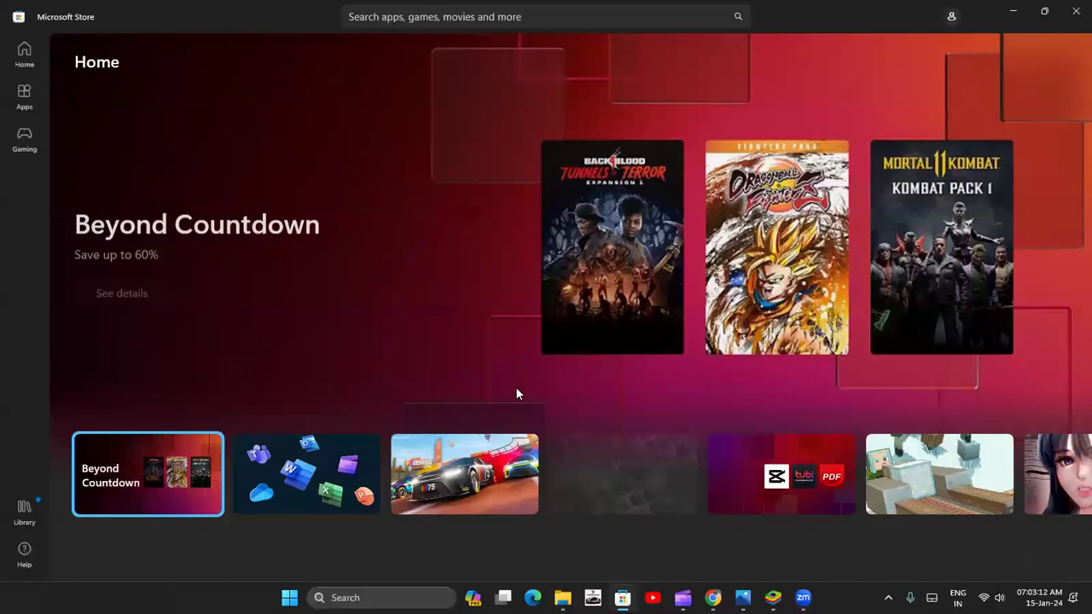
{"action": "left_click", "coordinate": [485, 16]}
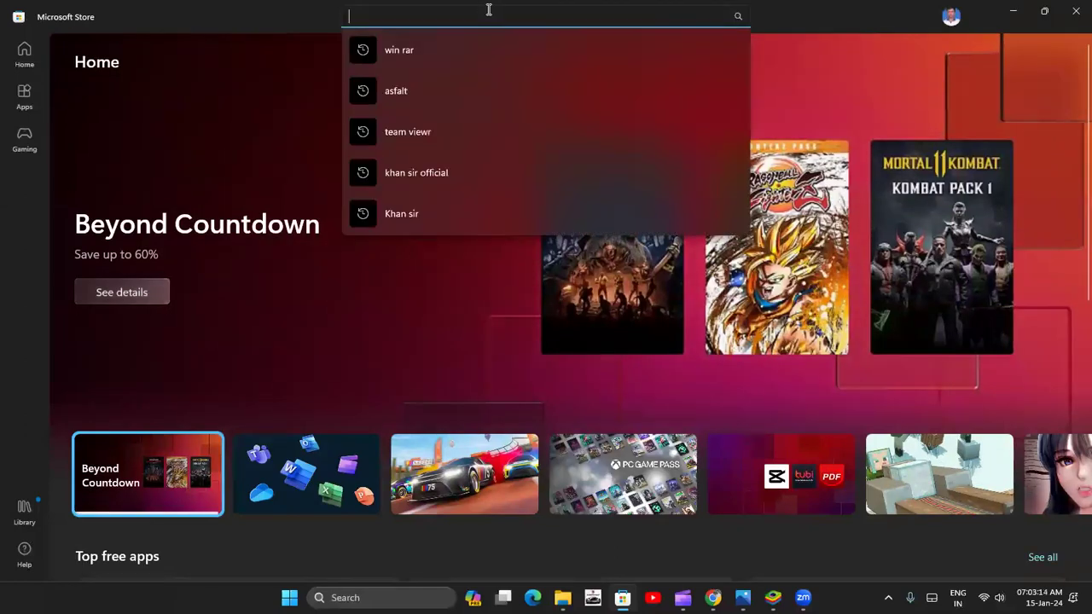
{"action": "type", "text": "Micros"}
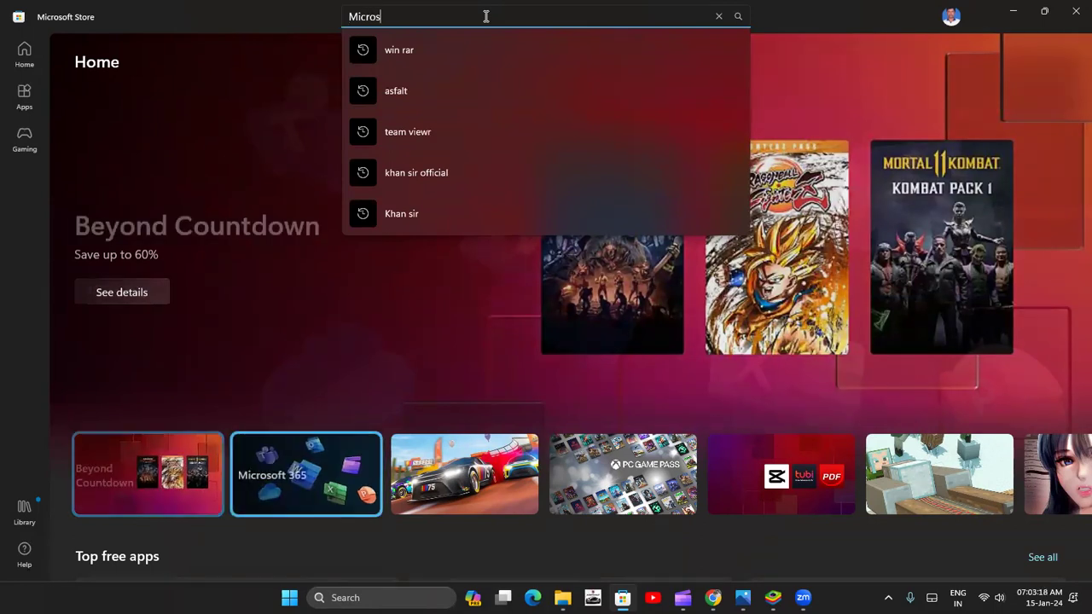
{"action": "type", "text": "oft Clip Cha,mp"}
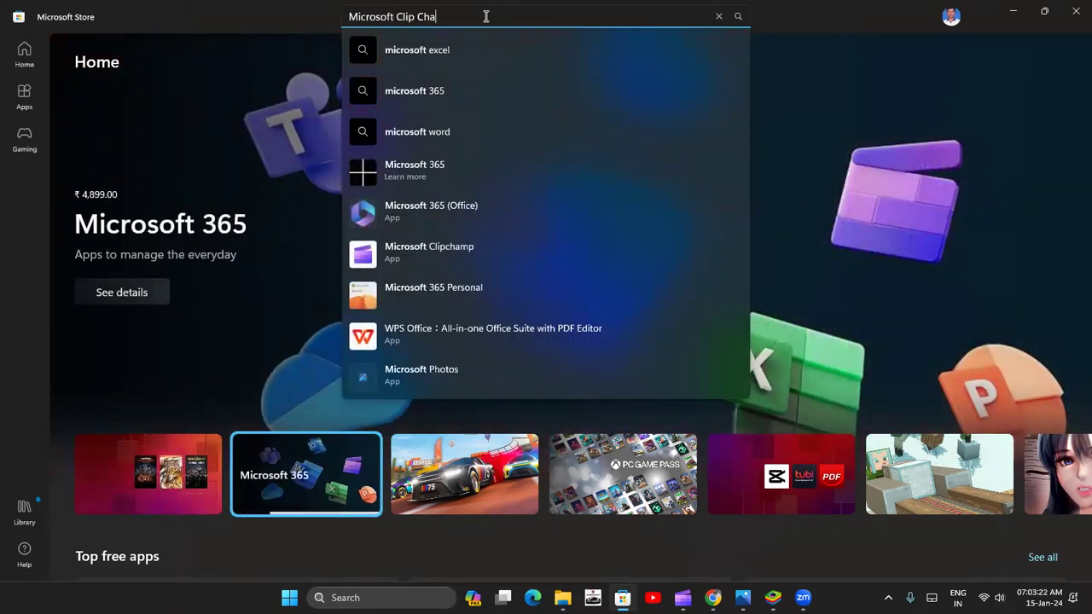
{"action": "key", "text": "BackSpace"}
{"action": "key", "text": "BackSpace"}
{"action": "key", "text": "BackSpace"}
{"action": "type", "text": "mp"}
{"action": "key", "text": "Return"}
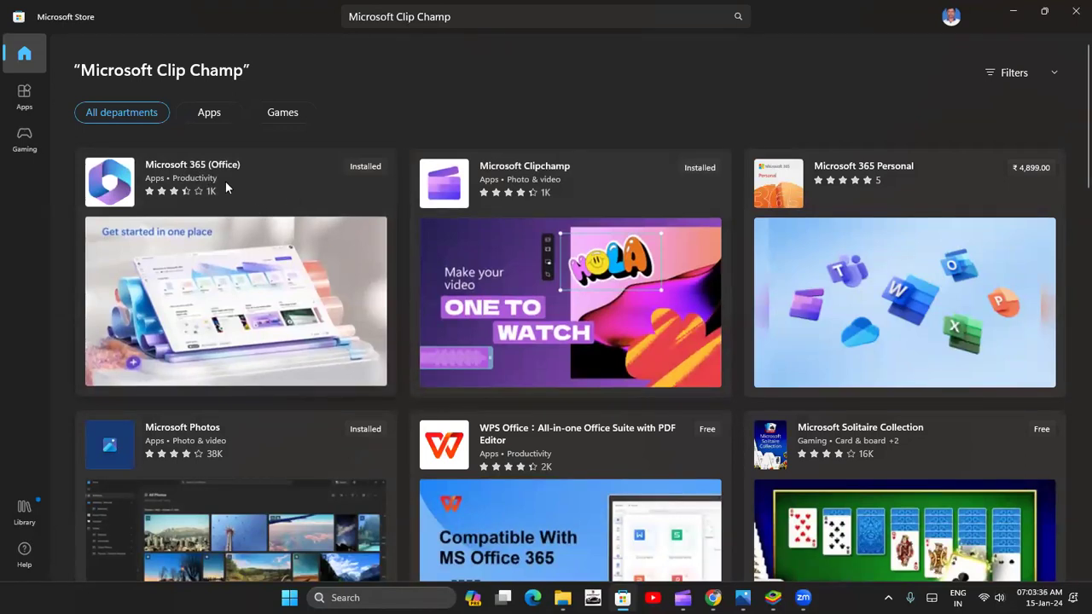
{"action": "left_click", "coordinate": [608, 254]}
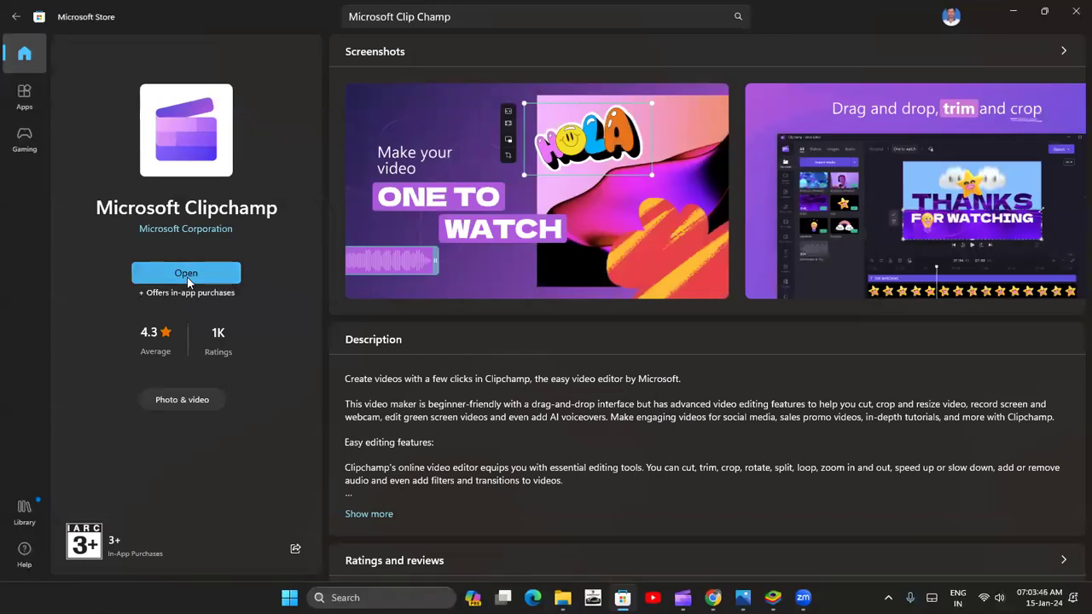
{"action": "left_click", "coordinate": [683, 597]}
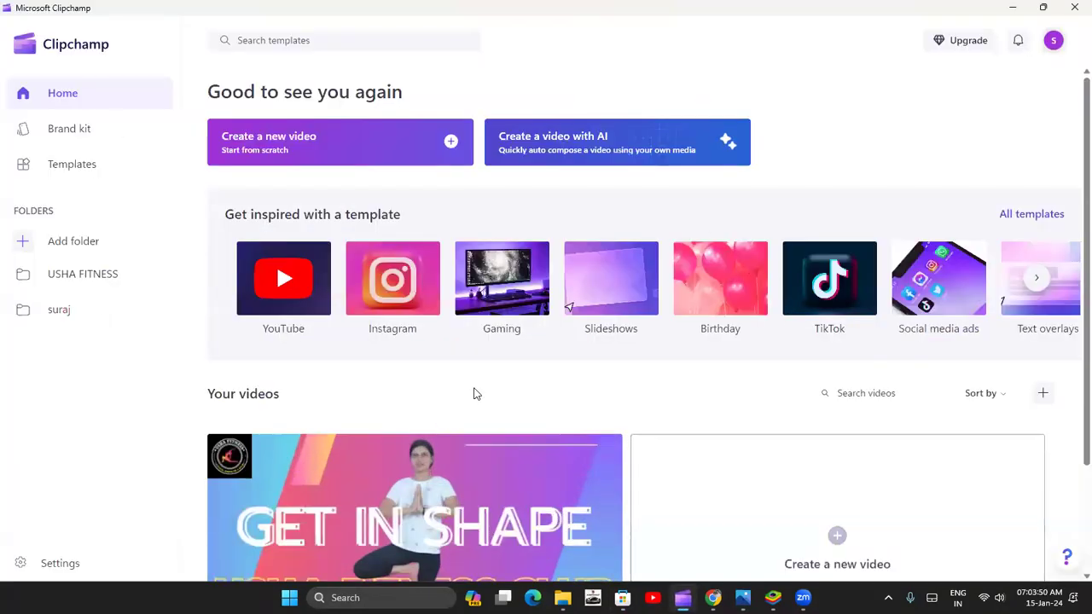
Step: Open the Clipchamp account menu and select the account's name and email text
{"action": "left_click", "coordinate": [1058, 49]}
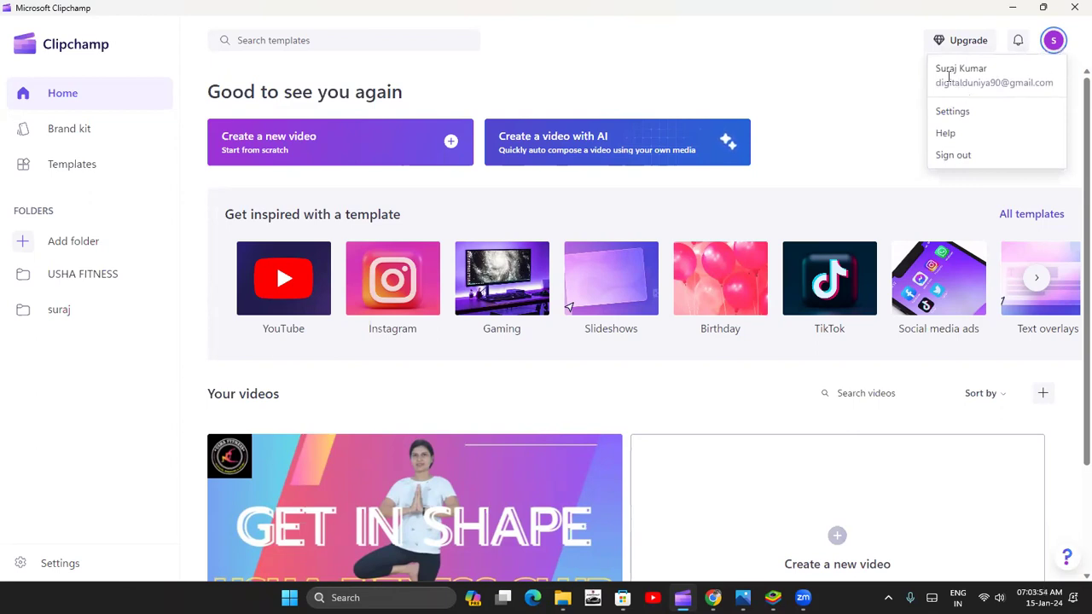
{"action": "left_click_drag", "start_coordinate": [945, 71], "coordinate": [1052, 82]}
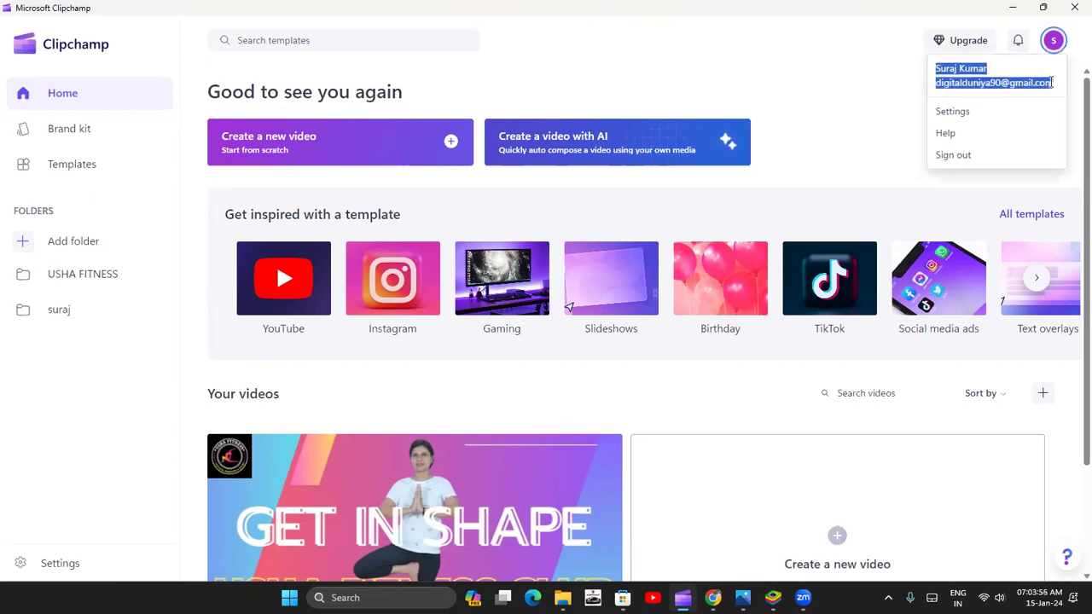
{"action": "left_click", "coordinate": [1003, 82]}
{"action": "left_click_drag", "start_coordinate": [937, 82], "coordinate": [1059, 88]}
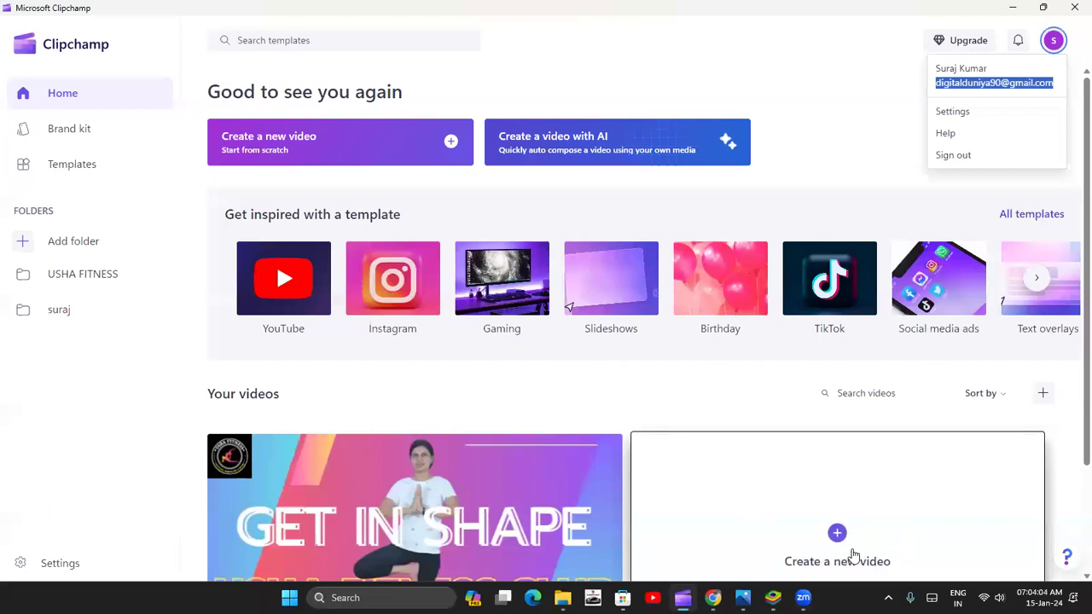
Step: Visit the Brand kit and Templates pages, starting then cancelling a new folder
{"action": "left_click", "coordinate": [108, 127]}
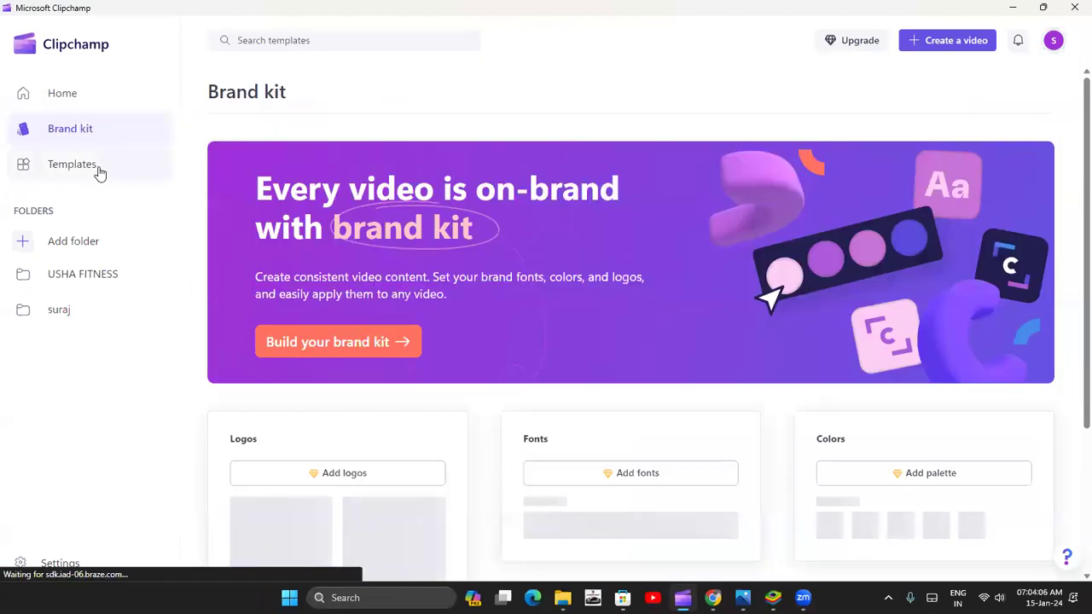
{"action": "left_click", "coordinate": [97, 171]}
{"action": "left_click", "coordinate": [82, 248]}
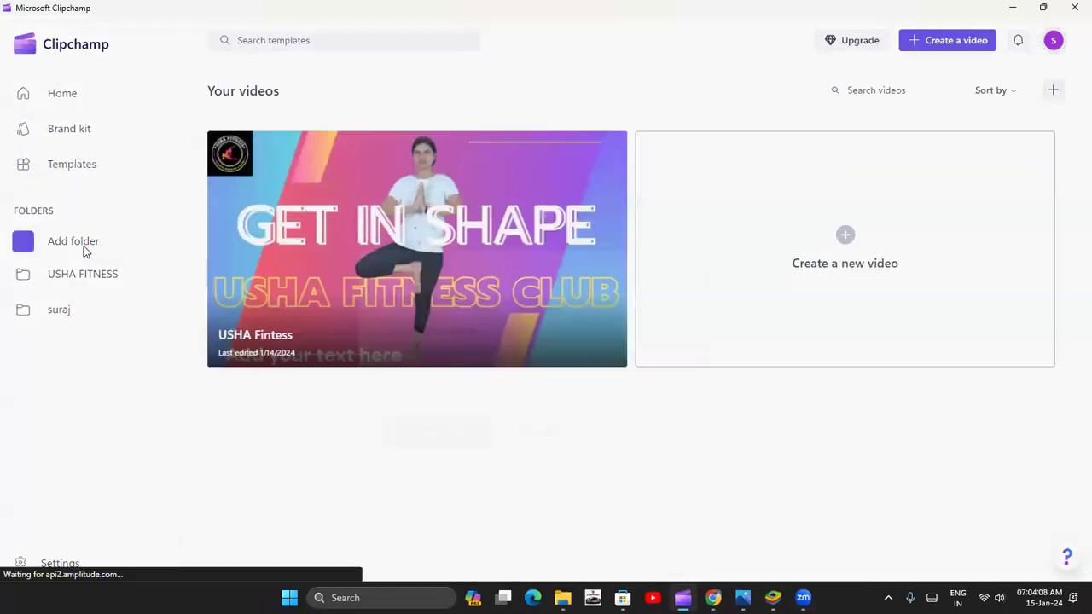
{"action": "left_click", "coordinate": [570, 376]}
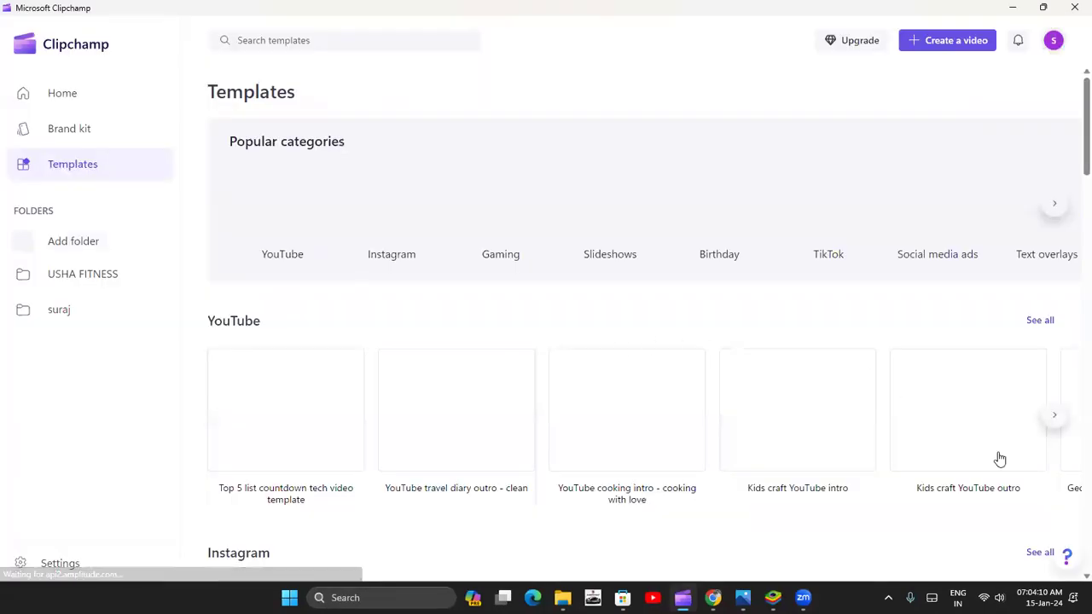
Step: Scroll through the page, then go back Home and create a new blank video
{"action": "scroll", "coordinate": [1071, 142], "scroll_direction": "down", "scroll_amount": 2}
{"action": "scroll", "coordinate": [1073, 143], "scroll_direction": "up", "scroll_amount": 2}
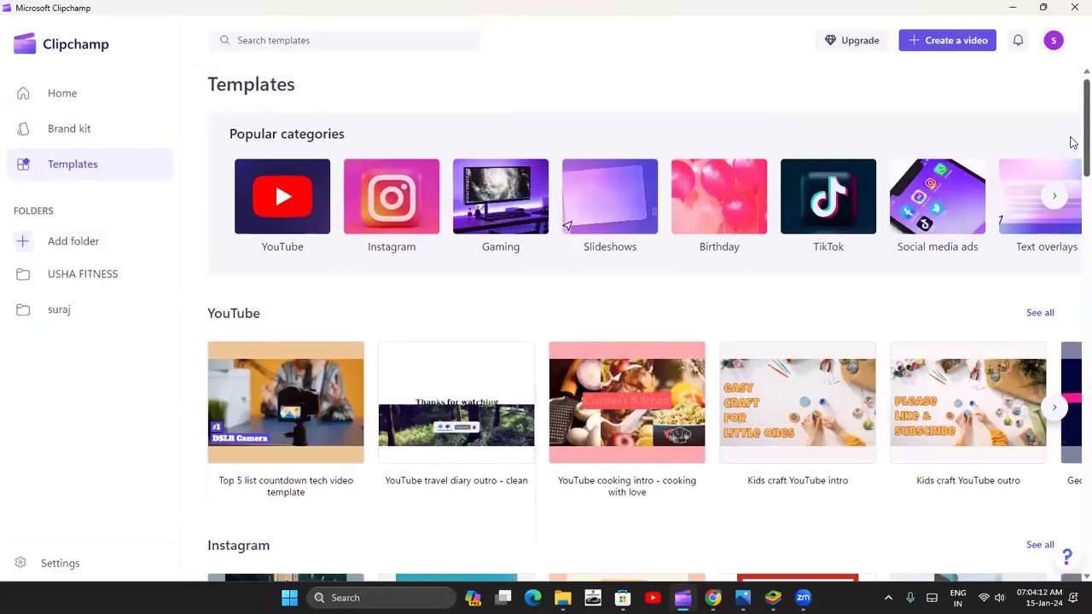
{"action": "scroll", "coordinate": [1074, 214], "scroll_direction": "down", "scroll_amount": 5}
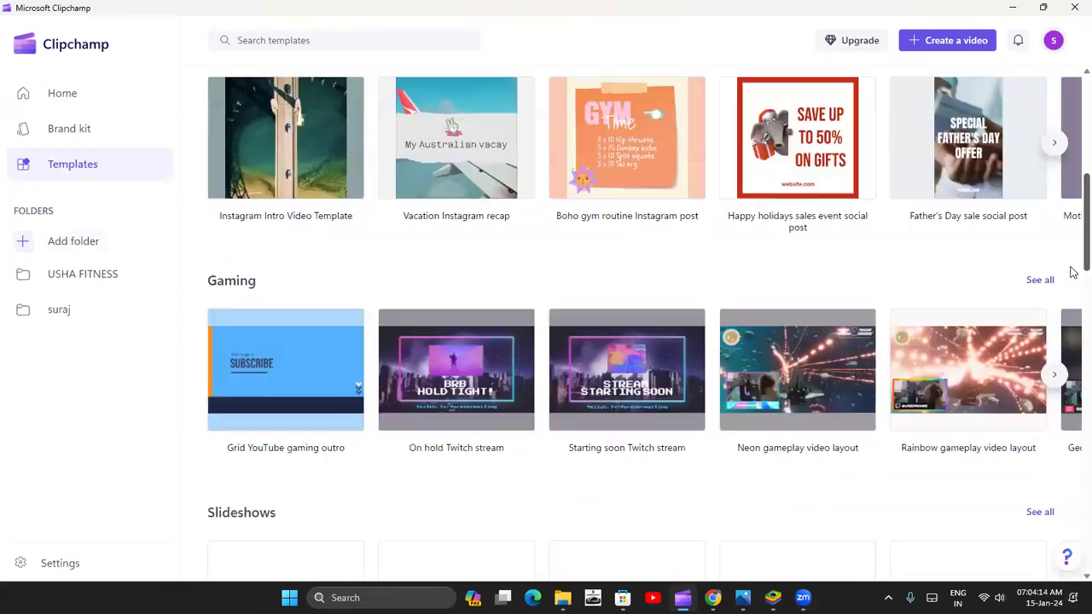
{"action": "scroll", "coordinate": [1073, 271], "scroll_direction": "down", "scroll_amount": 1}
{"action": "scroll", "coordinate": [1072, 302], "scroll_direction": "down", "scroll_amount": 1}
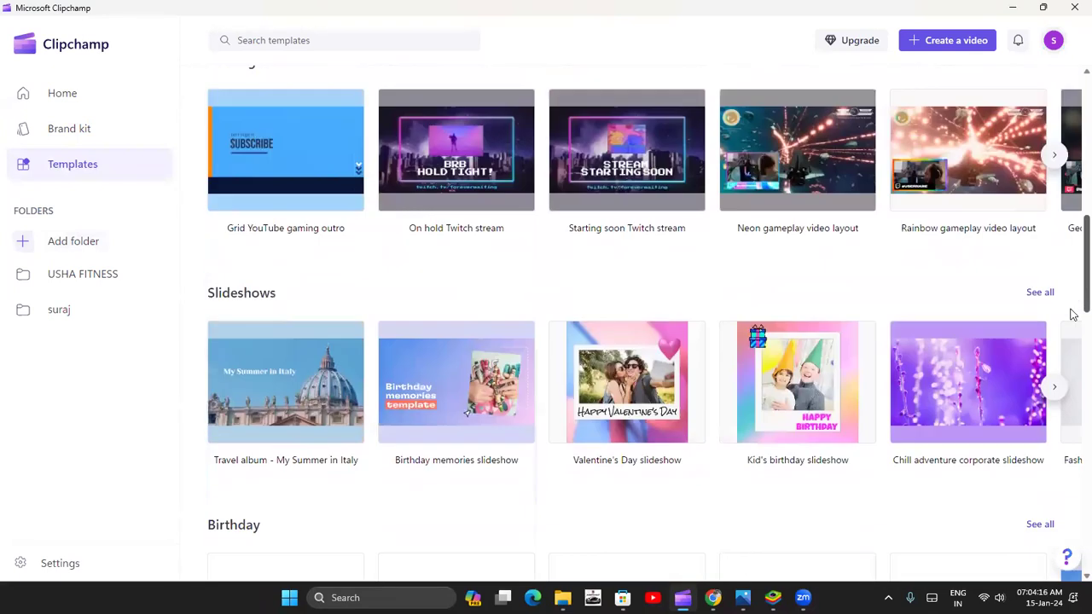
{"action": "scroll", "coordinate": [1074, 315], "scroll_direction": "down", "scroll_amount": 3}
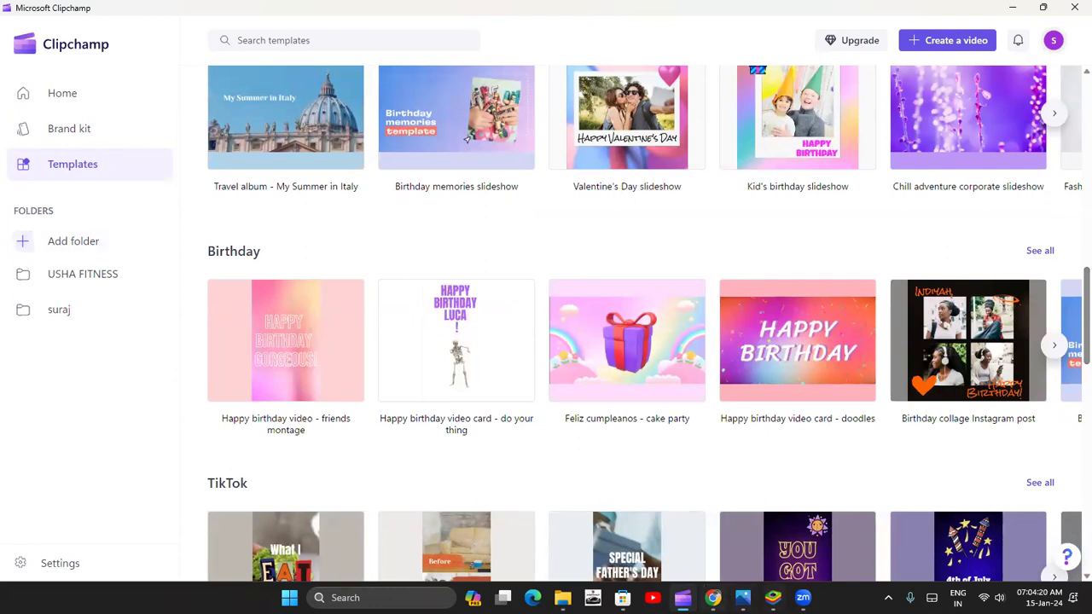
{"action": "mouse_move", "coordinate": [712, 597]}
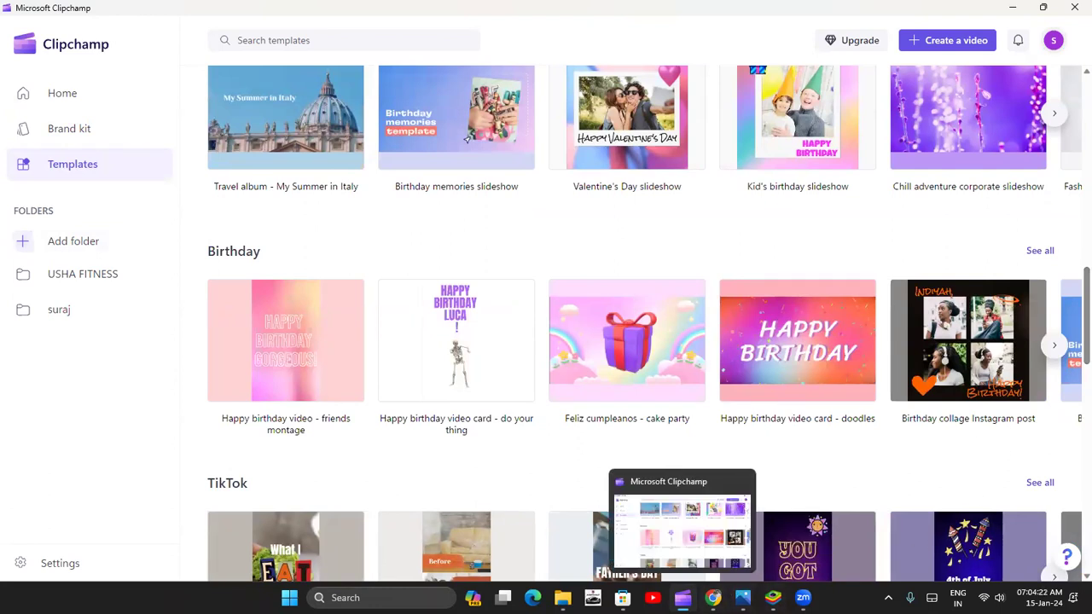
{"action": "scroll", "coordinate": [1074, 358], "scroll_direction": "down", "scroll_amount": 6}
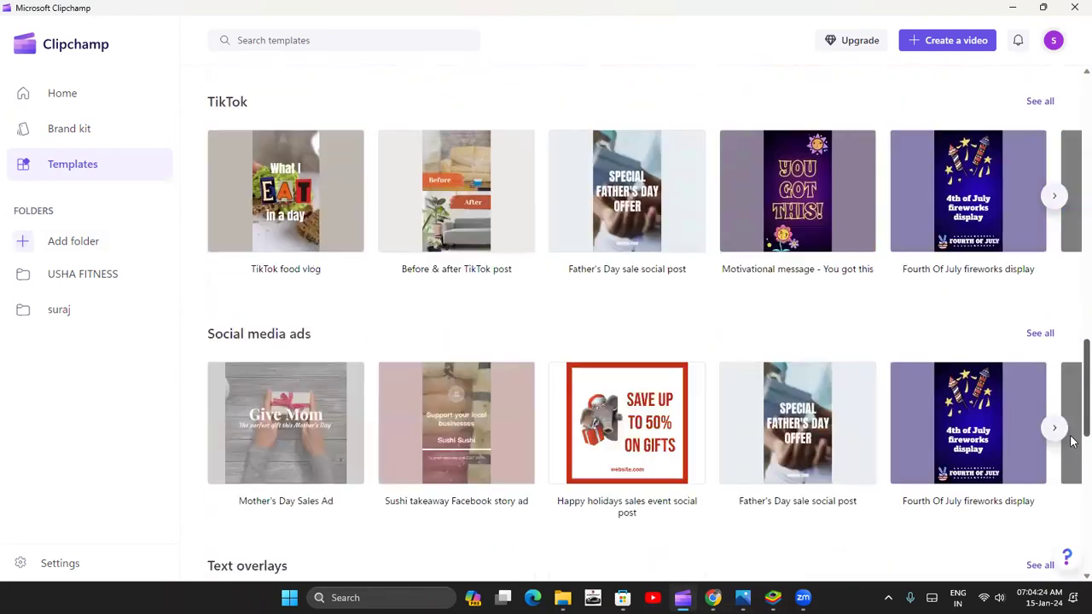
{"action": "scroll", "coordinate": [1073, 429], "scroll_direction": "up", "scroll_amount": 15}
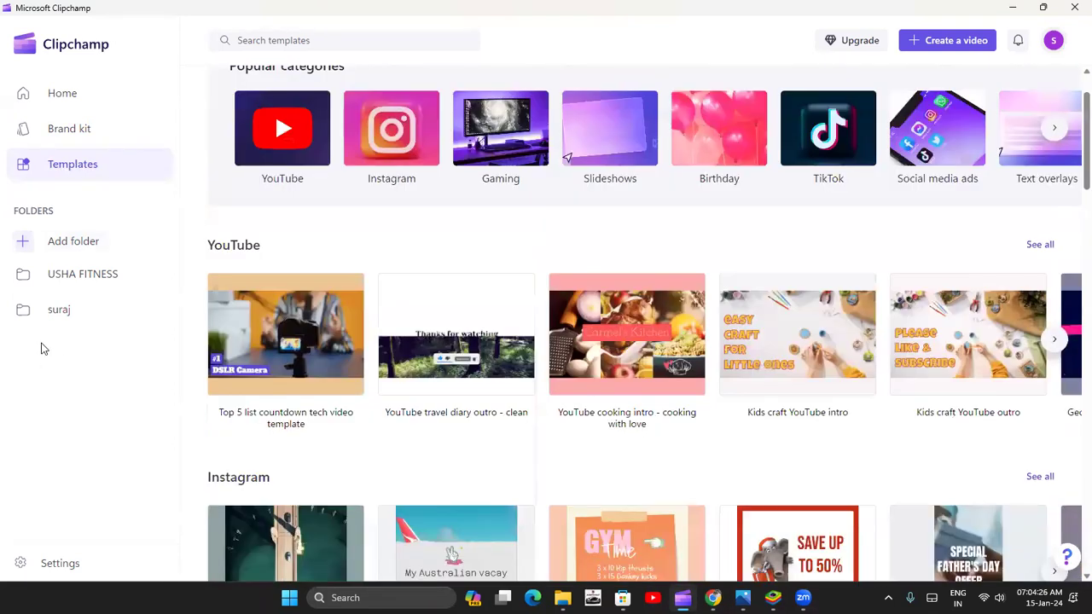
{"action": "left_click", "coordinate": [57, 109]}
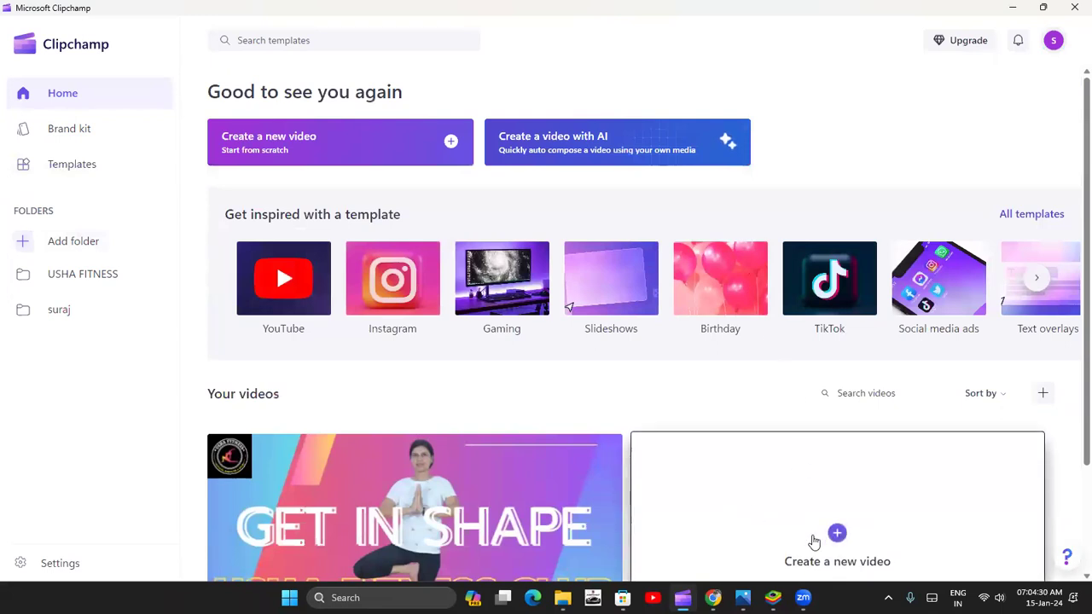
{"action": "left_click", "coordinate": [813, 541]}
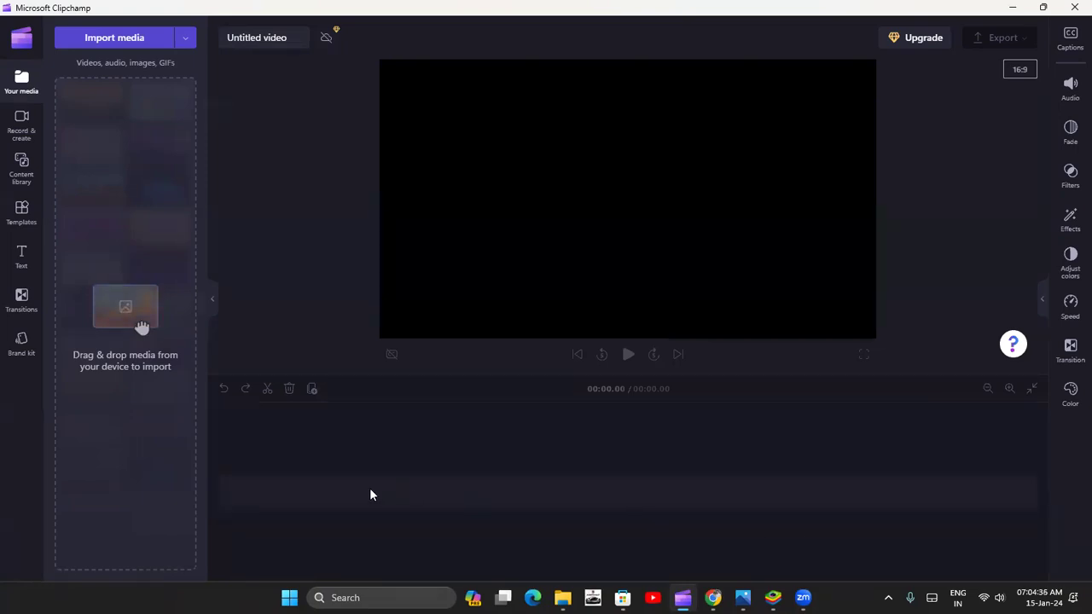
Step: Replace the 'Untitled video' title with the speaker's name followed by 'PAnchgvaya Ayurvedic'
{"action": "left_click", "coordinate": [281, 41]}
{"action": "type", "text": "RyVStpN2pjQ2RmRzE4QT09"}
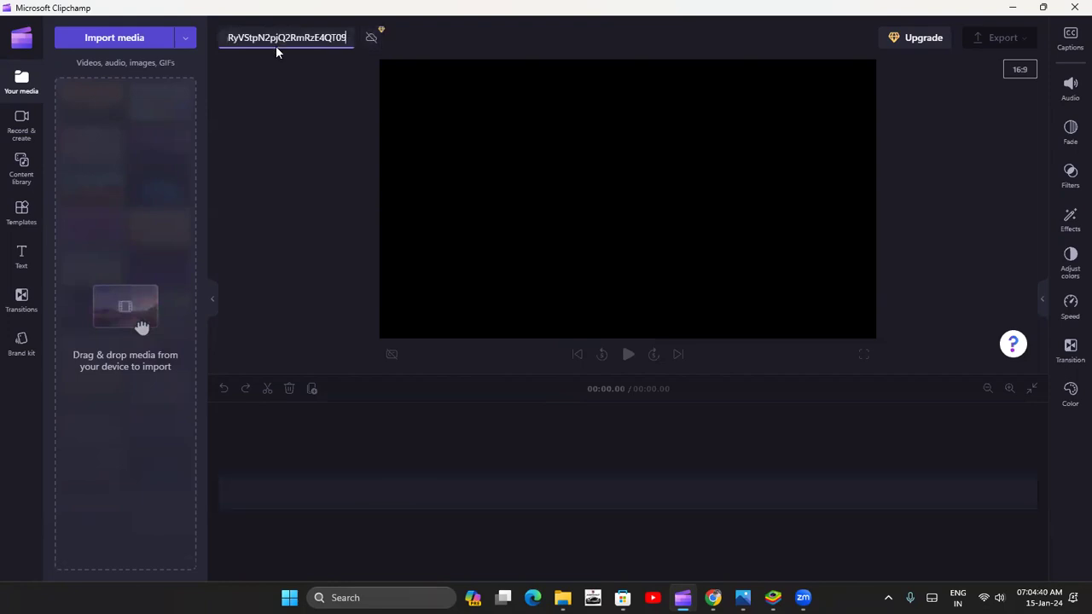
{"action": "key", "text": "ctrl+a"}
{"action": "key", "text": "BackSpace"}
{"action": "type", "text": "RAjiv D"}
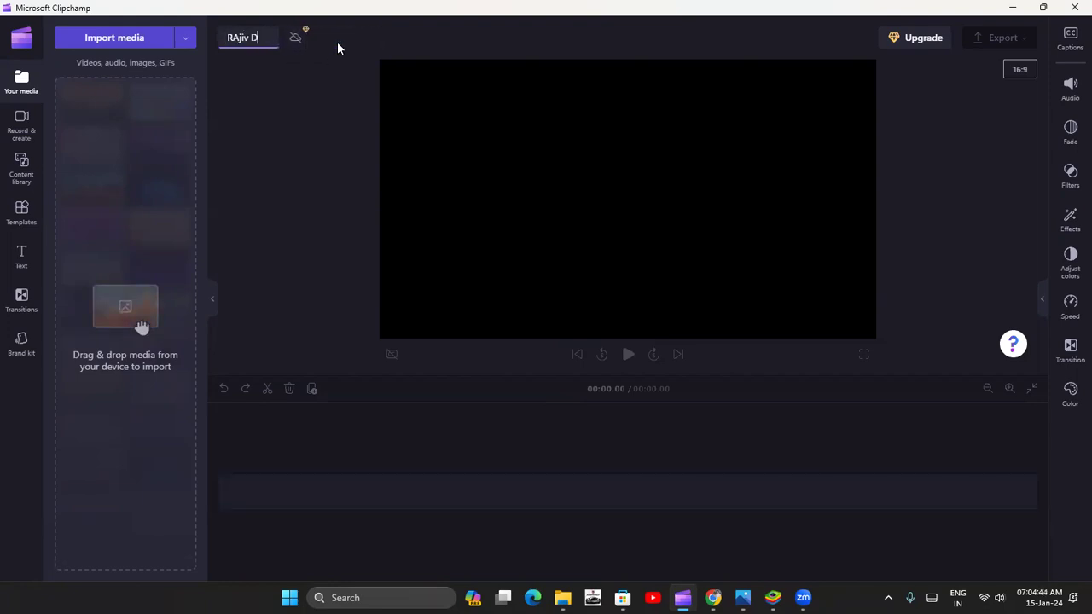
{"action": "type", "text": "ixit PAnchg"}
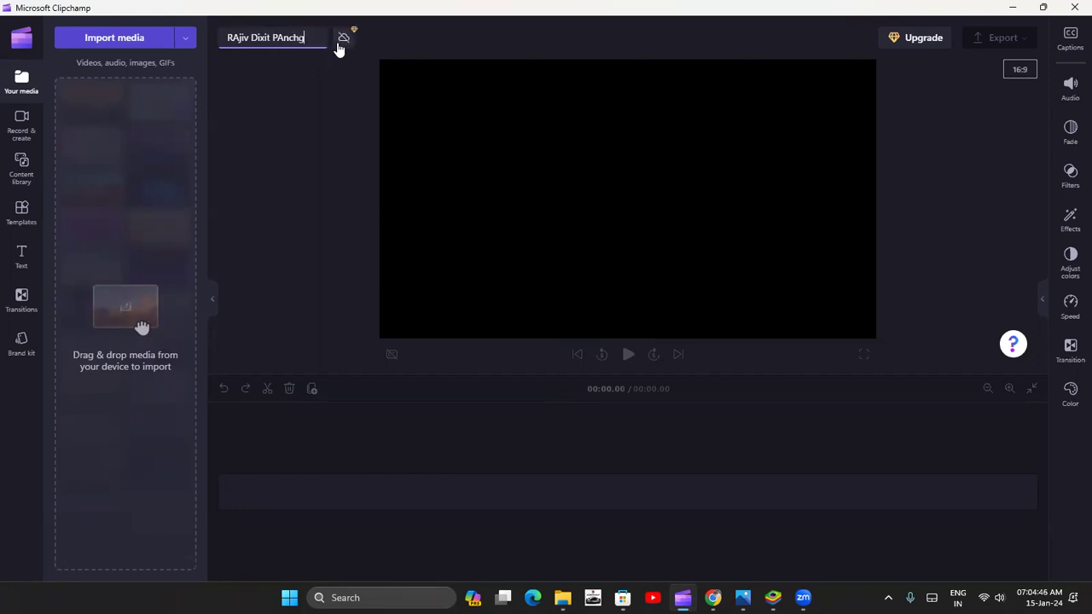
{"action": "type", "text": "vaya A"}
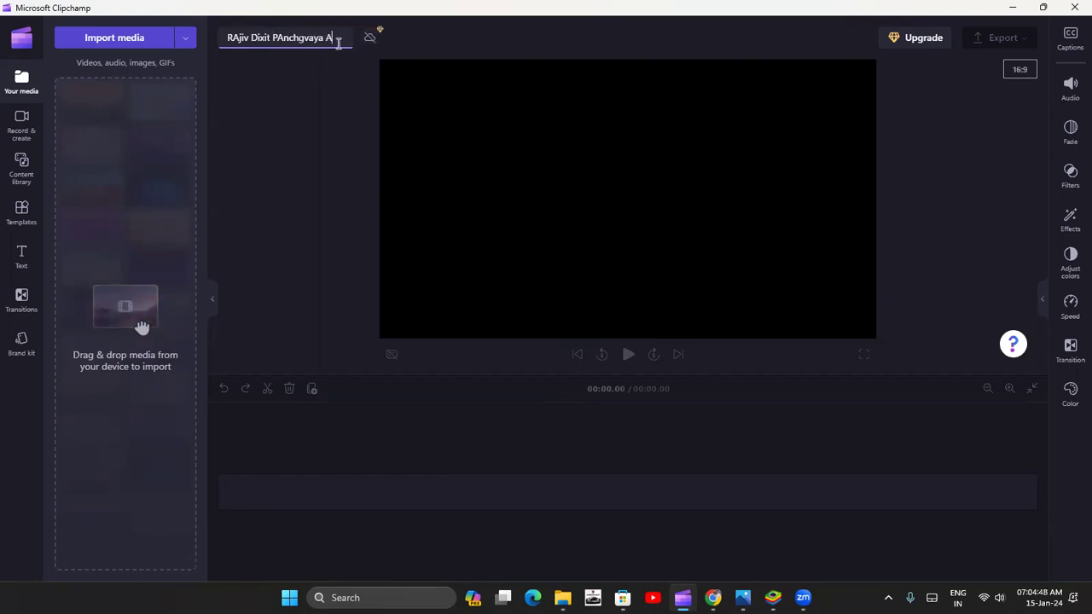
{"action": "type", "text": "yurvedic"}
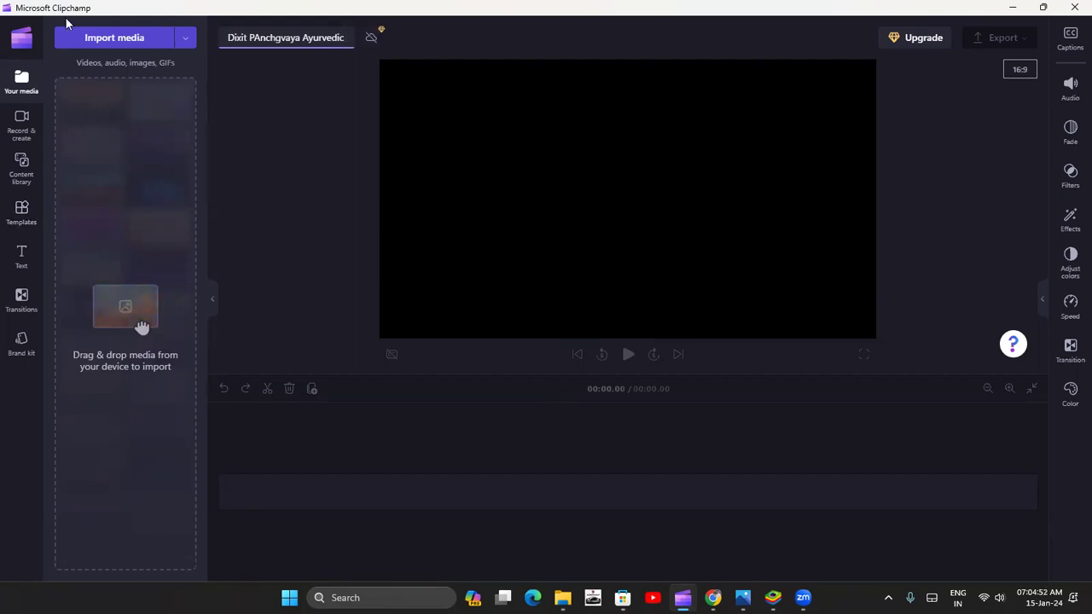
Step: Import the enhanced WAV audio from Downloads into the project media
{"action": "left_click", "coordinate": [562, 597]}
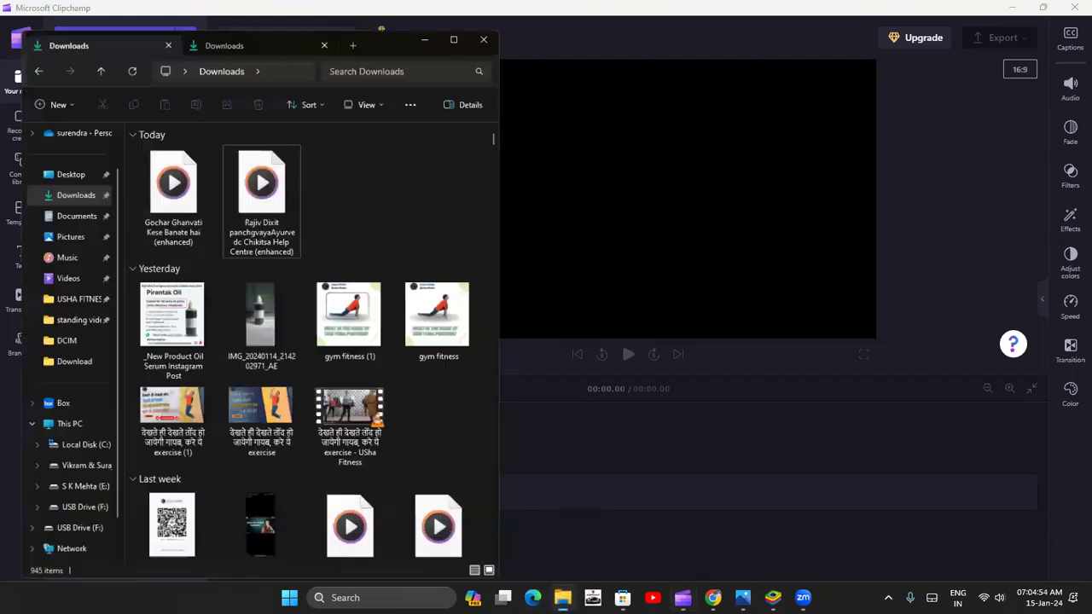
{"action": "left_click_drag", "start_coordinate": [369, 17], "coordinate": [755, 16]}
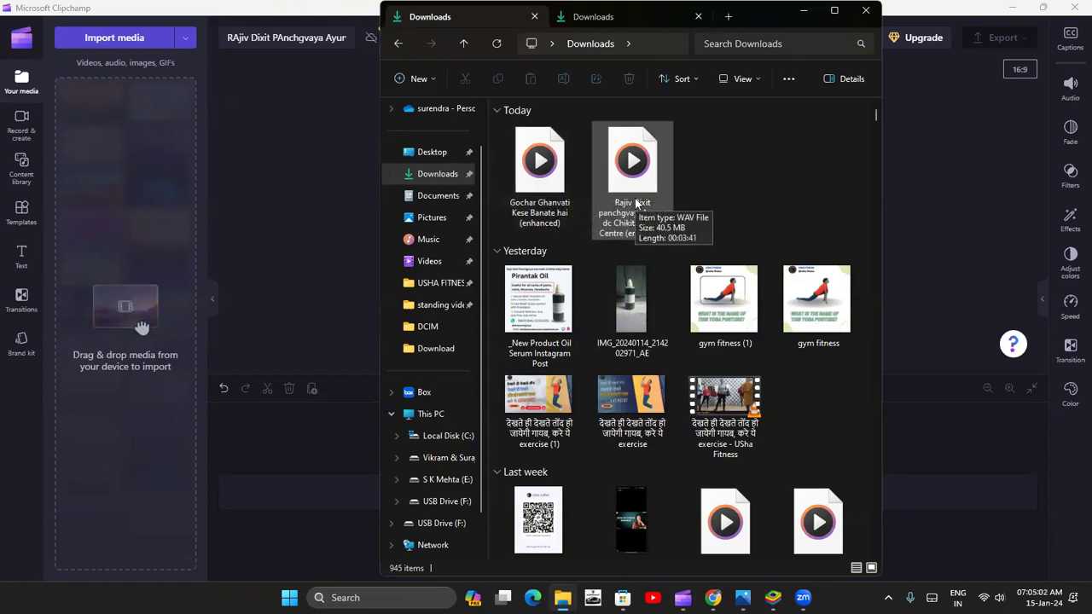
{"action": "left_click_drag", "start_coordinate": [636, 200], "coordinate": [125, 188]}
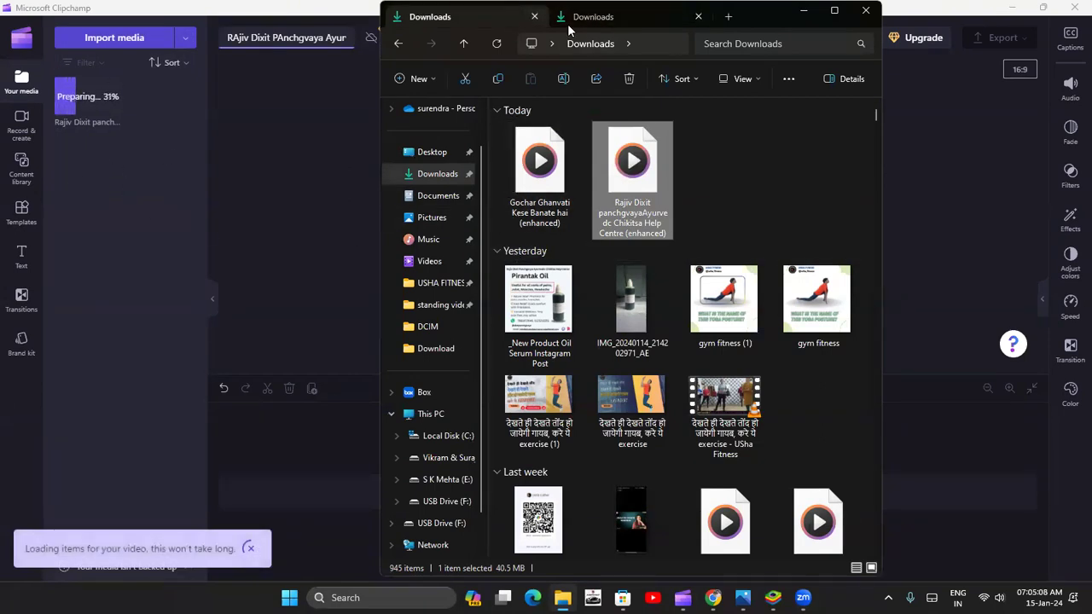
Step: Drag the 466 MB MP4 talk video from the USB drive's Download folder into the media panel
{"action": "left_click", "coordinate": [617, 21]}
{"action": "left_click", "coordinate": [479, 17]}
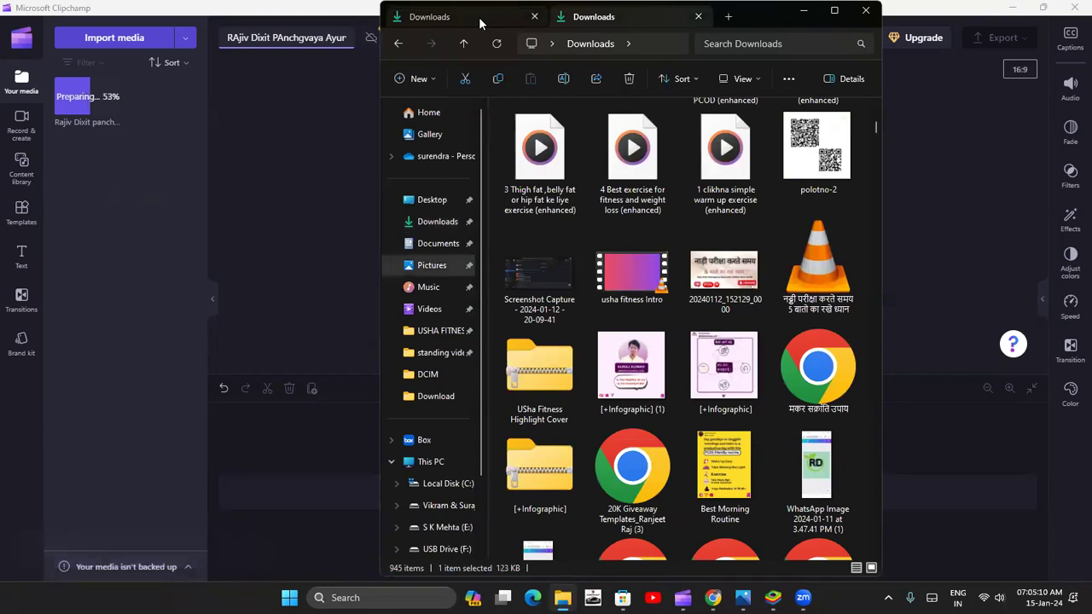
{"action": "left_click", "coordinate": [394, 47]}
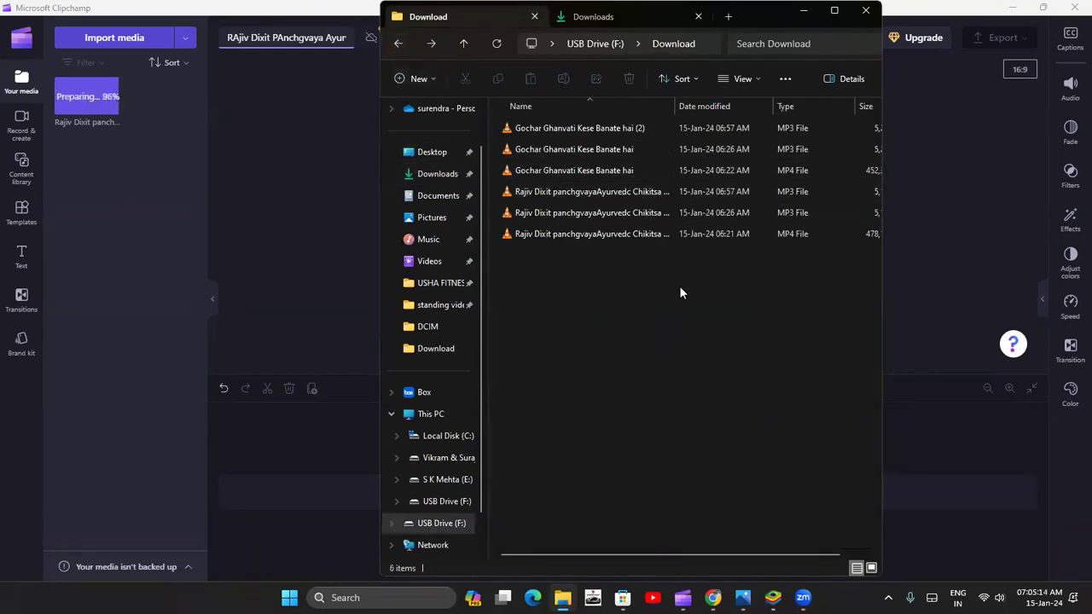
{"action": "left_click", "coordinate": [648, 170]}
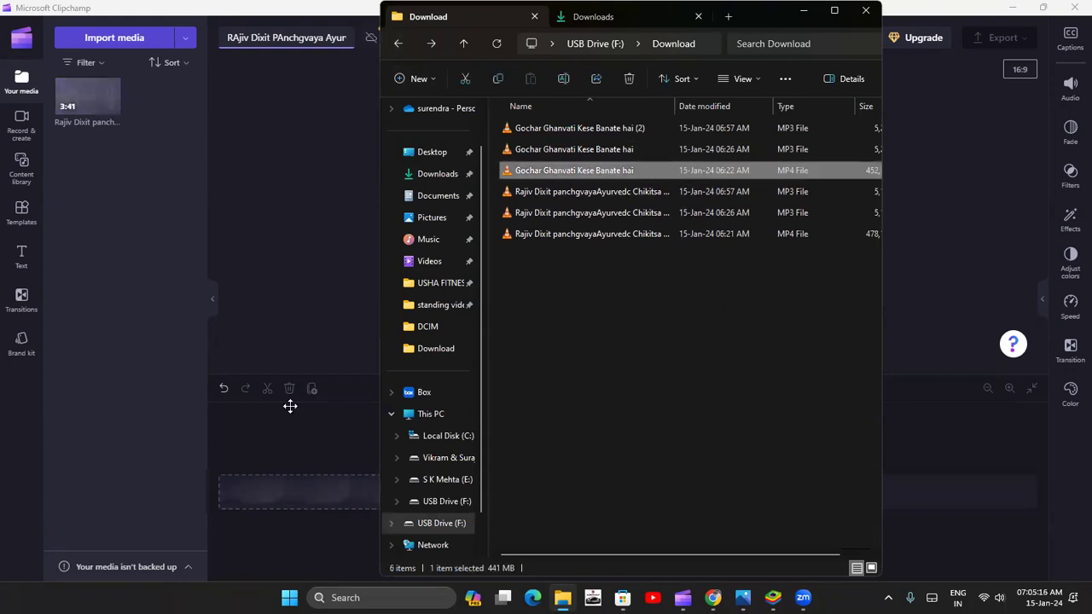
{"action": "left_click", "coordinate": [619, 195]}
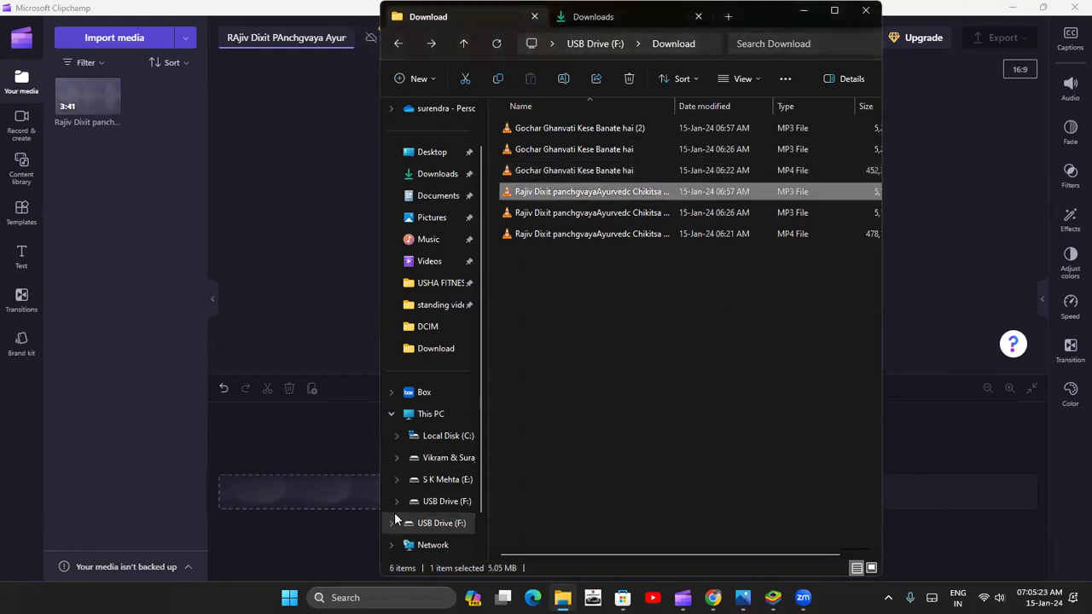
{"action": "left_click", "coordinate": [599, 233]}
{"action": "left_click_drag", "start_coordinate": [605, 245], "coordinate": [78, 185]}
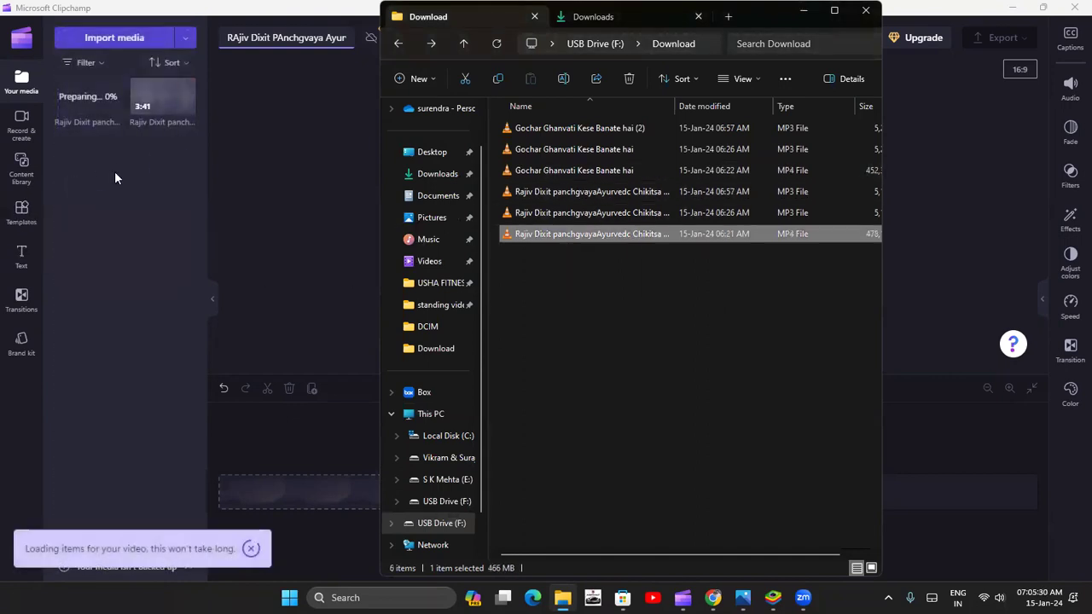
{"action": "left_click", "coordinate": [802, 10]}
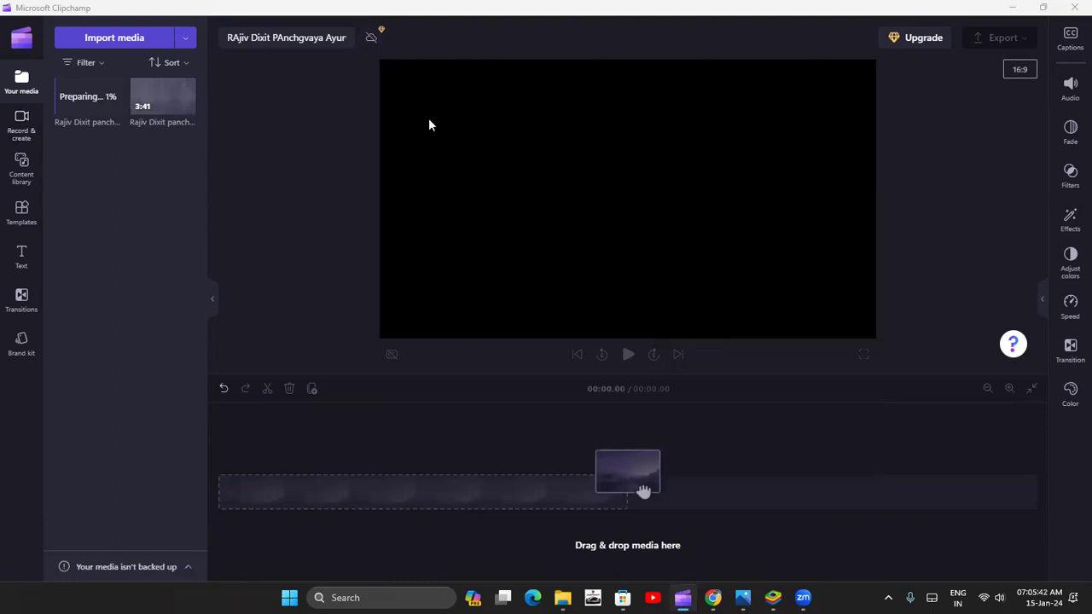
Step: Try the screen-and-camera recorder from Record & create, checking speaker coach and preview size
{"action": "left_click", "coordinate": [21, 120]}
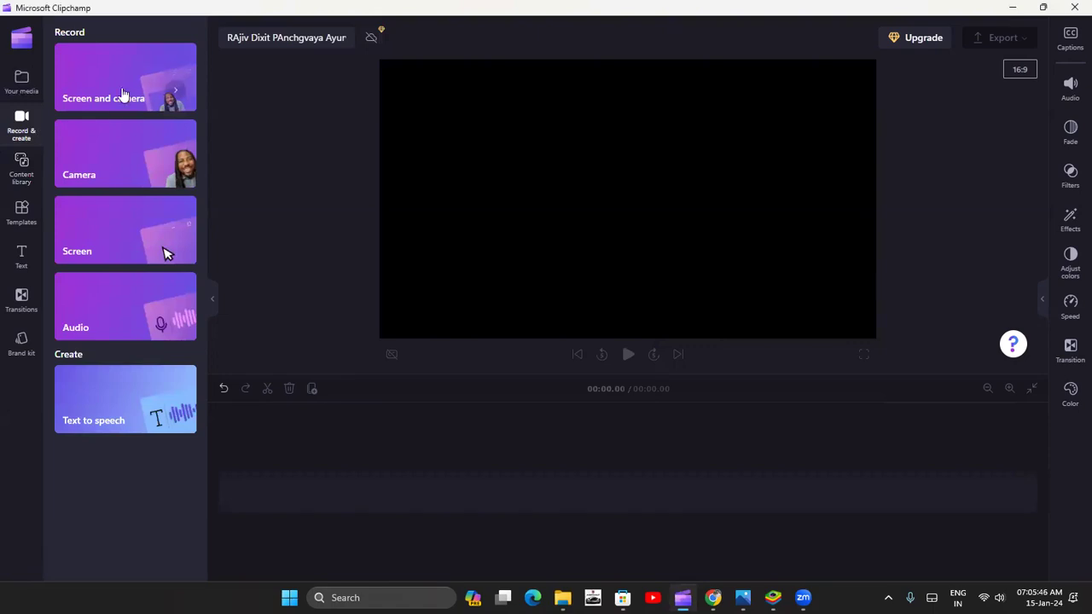
{"action": "left_click", "coordinate": [174, 97]}
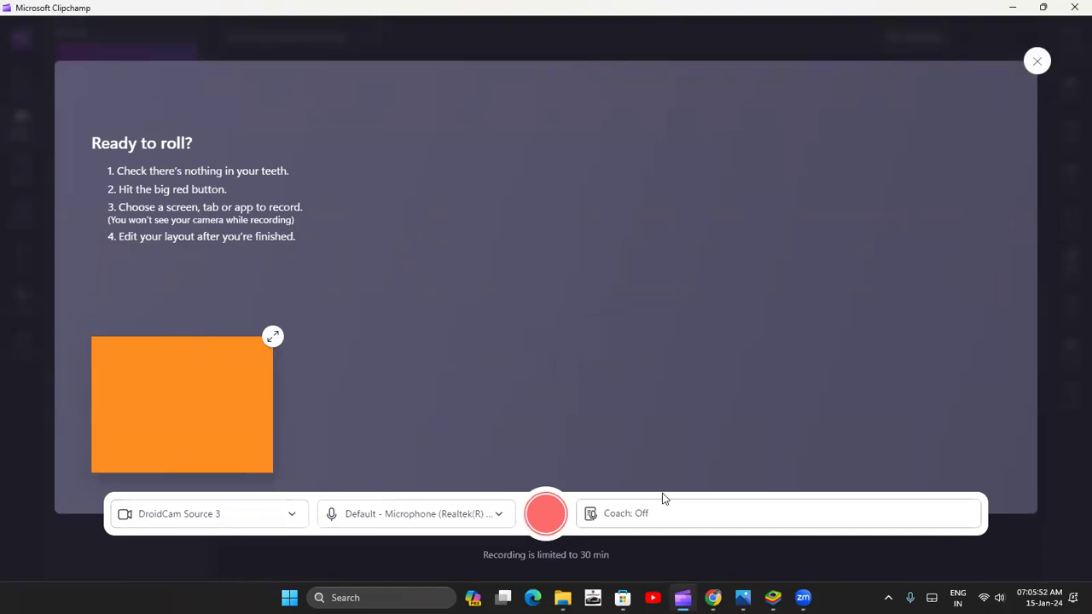
{"action": "left_click", "coordinate": [636, 515]}
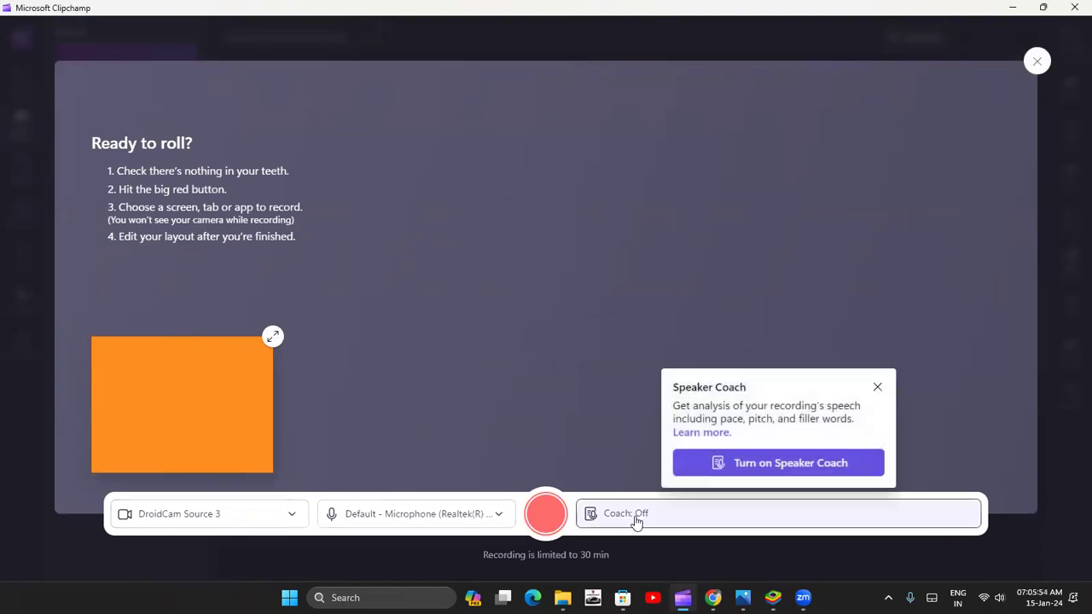
{"action": "left_click", "coordinate": [877, 388]}
{"action": "left_click", "coordinate": [275, 336]}
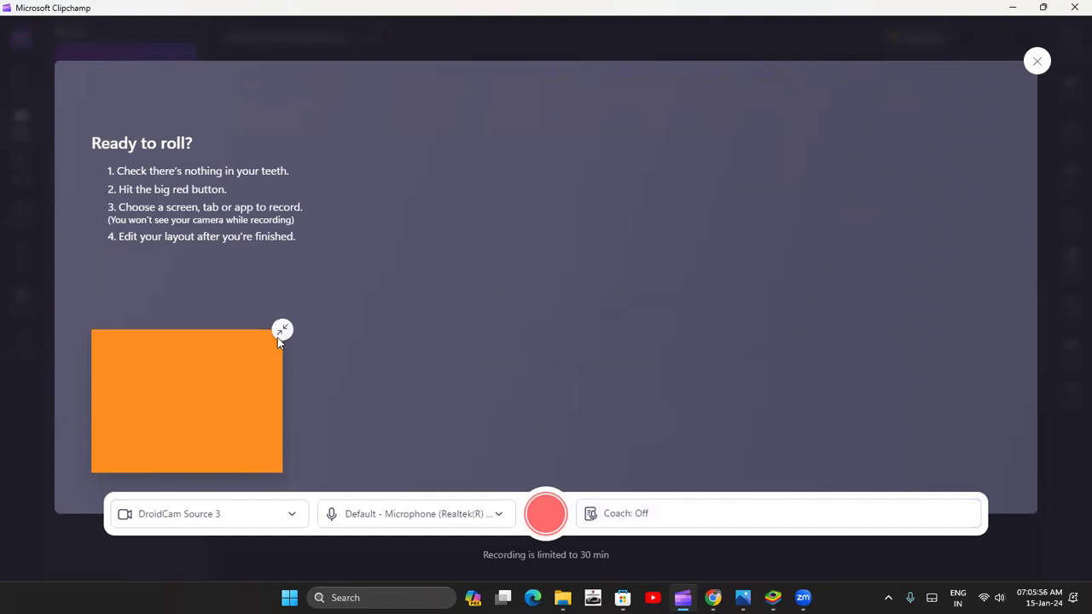
{"action": "left_click", "coordinate": [364, 269]}
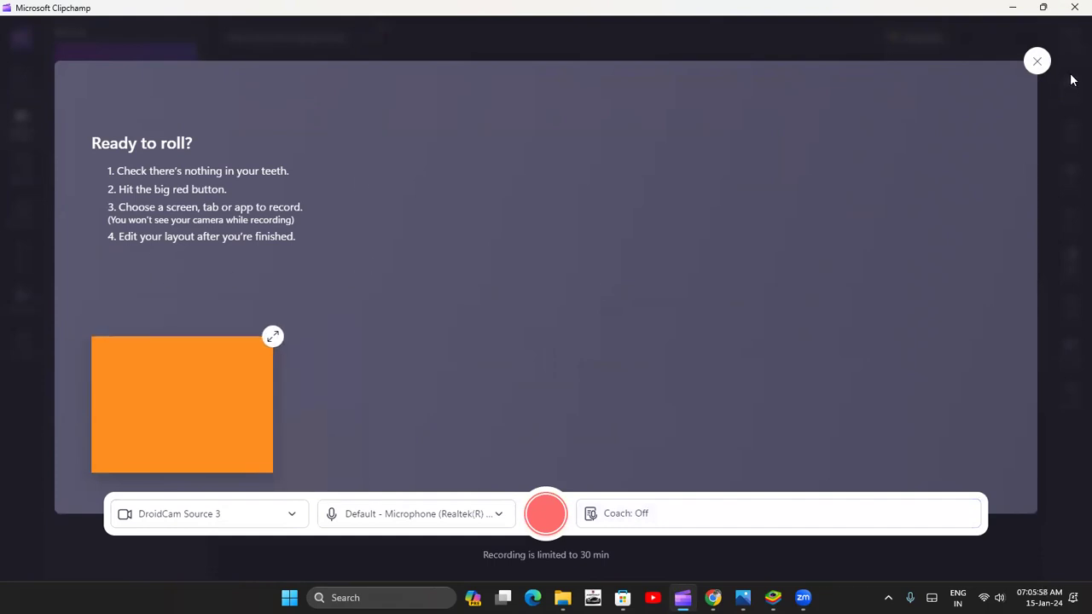
{"action": "left_click", "coordinate": [1037, 60]}
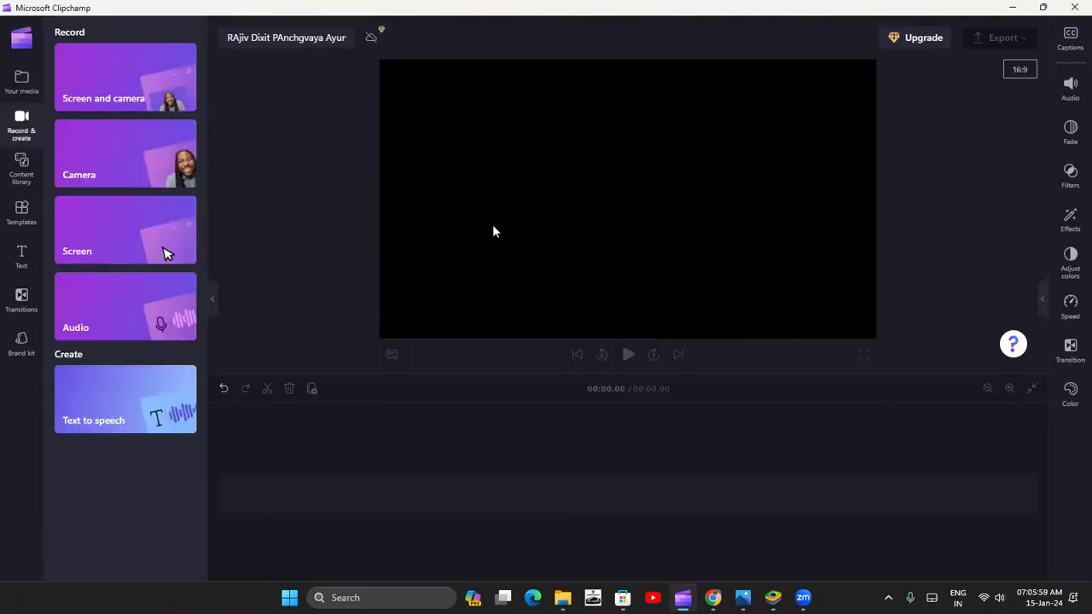
Step: Try the camera-only and screen recorders, then open the audio-only recorder
{"action": "left_click", "coordinate": [141, 173]}
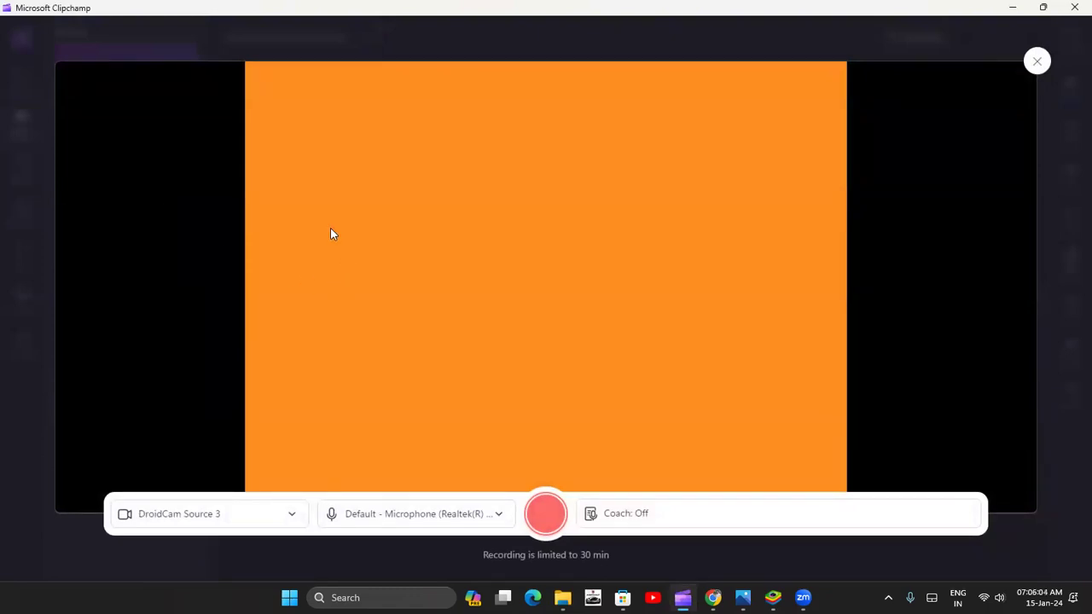
{"action": "left_click", "coordinate": [1037, 61]}
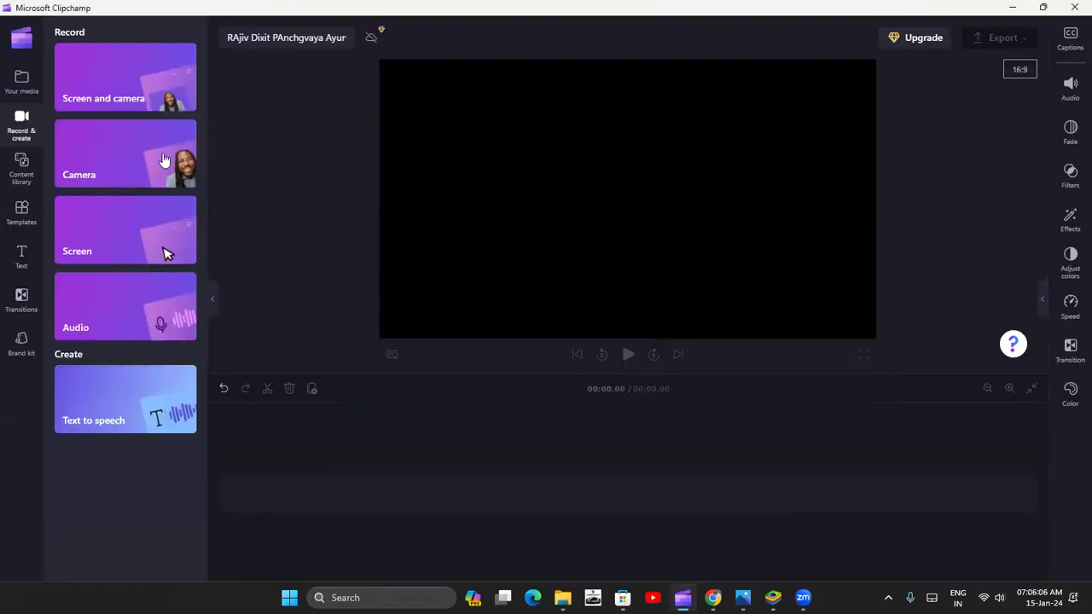
{"action": "left_click", "coordinate": [117, 251]}
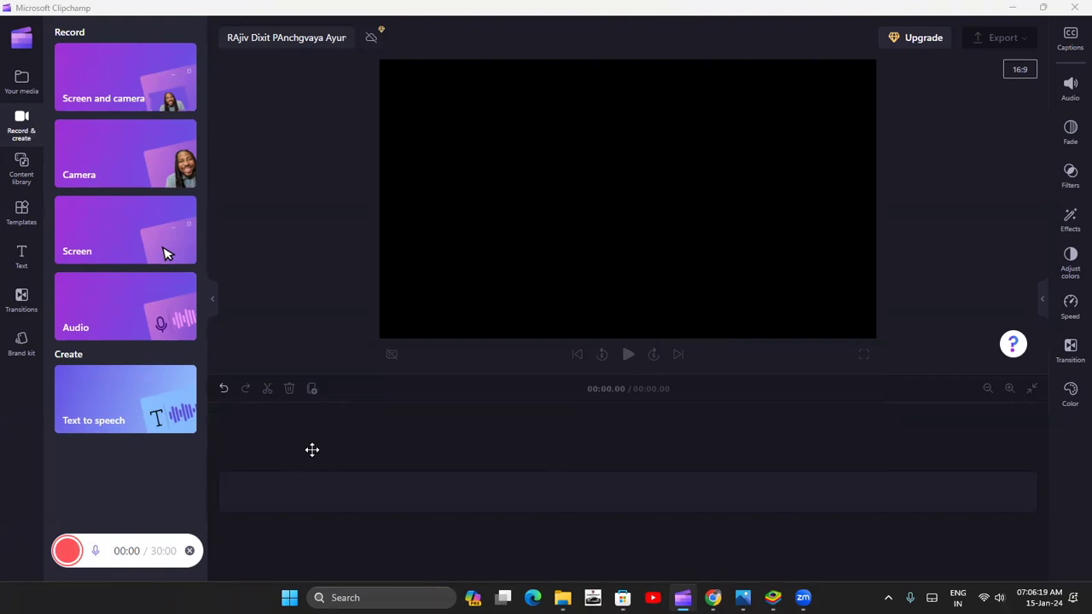
{"action": "left_click", "coordinate": [137, 321]}
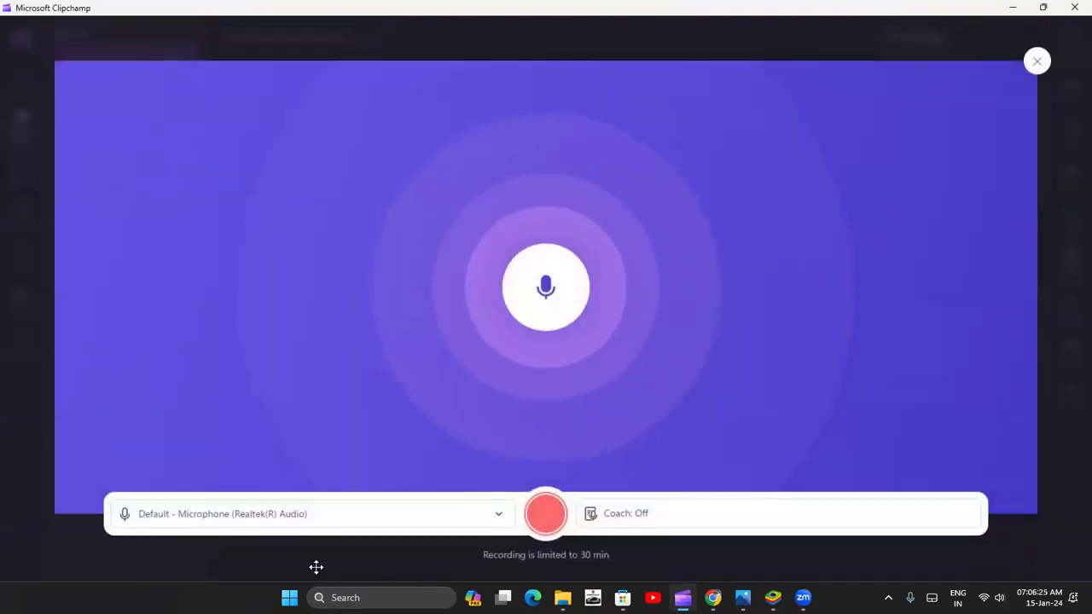
Step: Record a 4-second test audio clip, play it back, and exit discarding it
{"action": "left_click", "coordinate": [538, 513]}
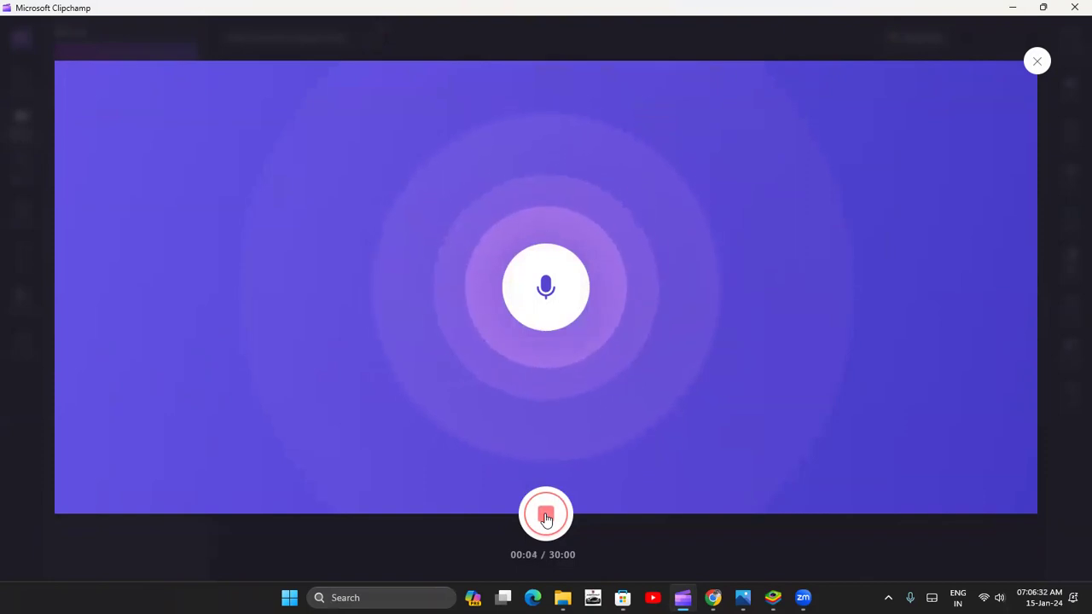
{"action": "left_click", "coordinate": [546, 515]}
{"action": "left_click", "coordinate": [460, 288]}
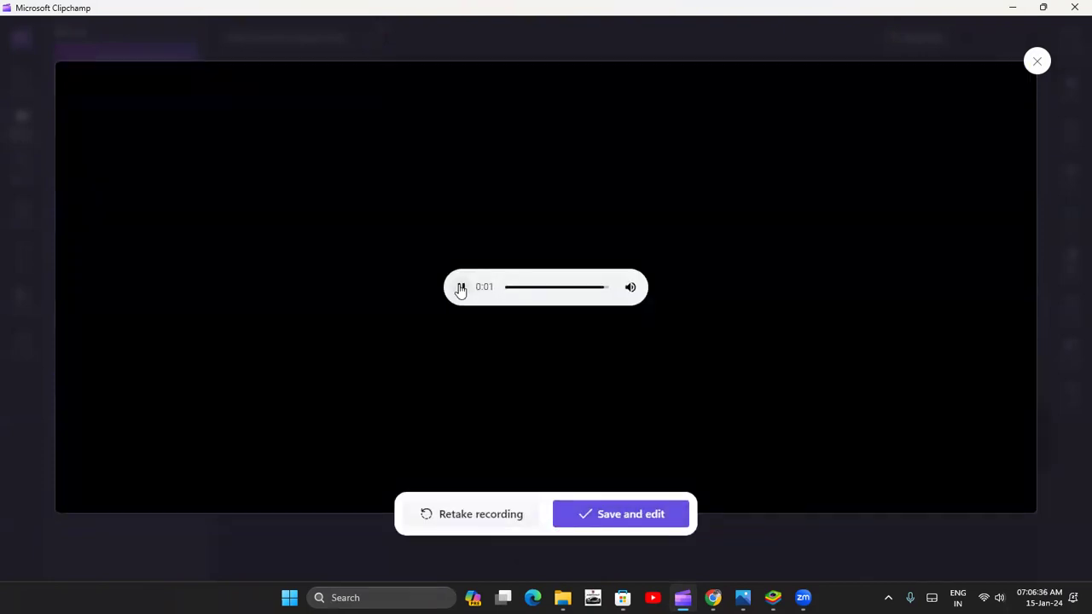
{"action": "left_click", "coordinate": [1037, 63]}
{"action": "left_click", "coordinate": [591, 518]}
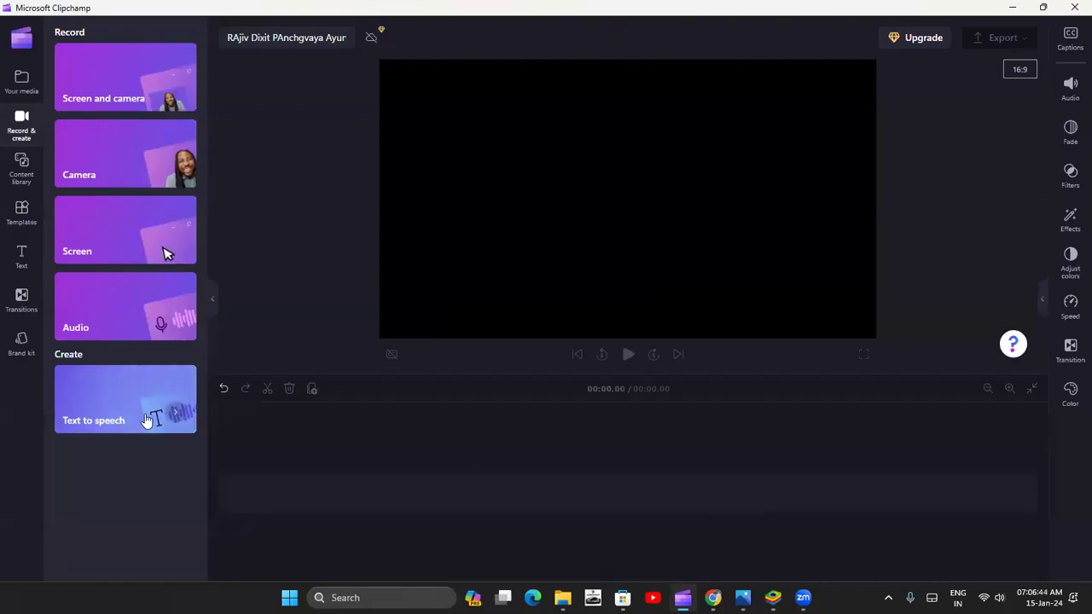
{"action": "left_click", "coordinate": [146, 420]}
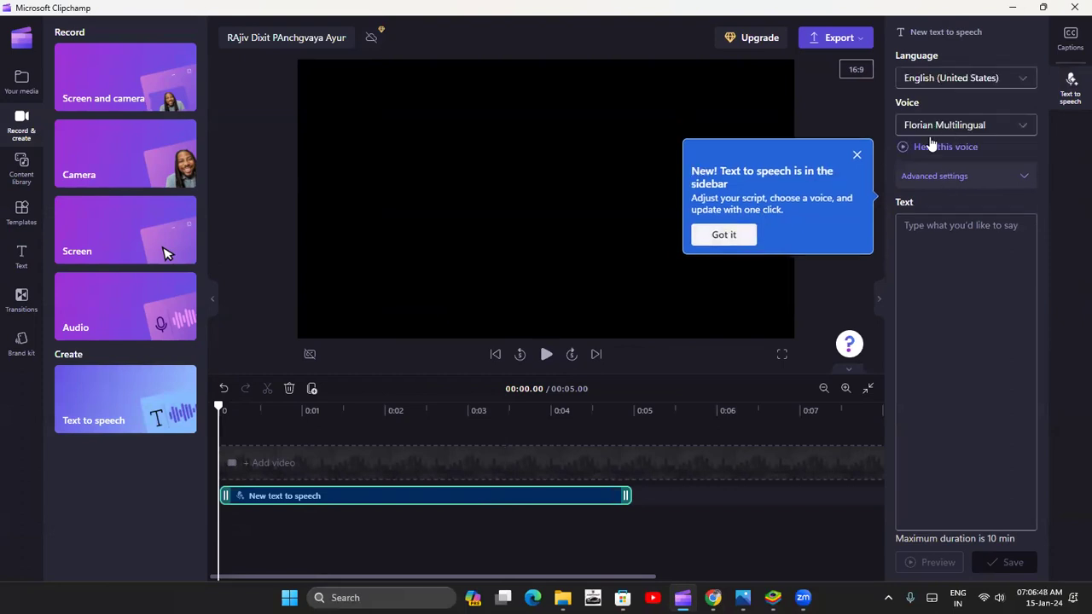
{"action": "left_click", "coordinate": [725, 235]}
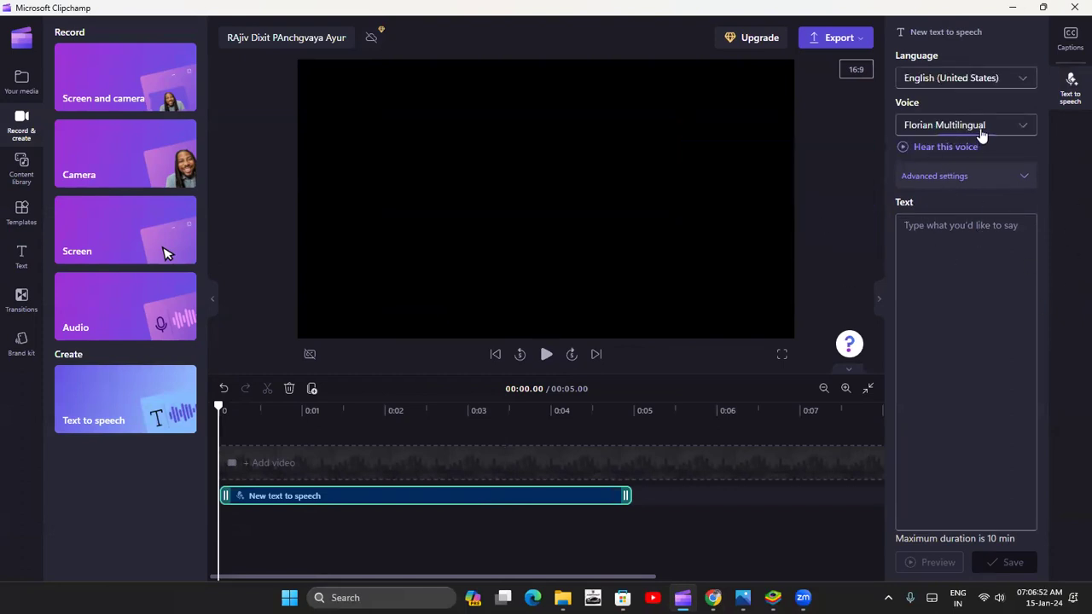
{"action": "left_click", "coordinate": [981, 130]}
{"action": "left_click_drag", "start_coordinate": [1032, 158], "coordinate": [1033, 280]}
{"action": "scroll", "coordinate": [981, 213], "scroll_direction": "up", "scroll_amount": 10}
{"action": "left_click", "coordinate": [977, 85]}
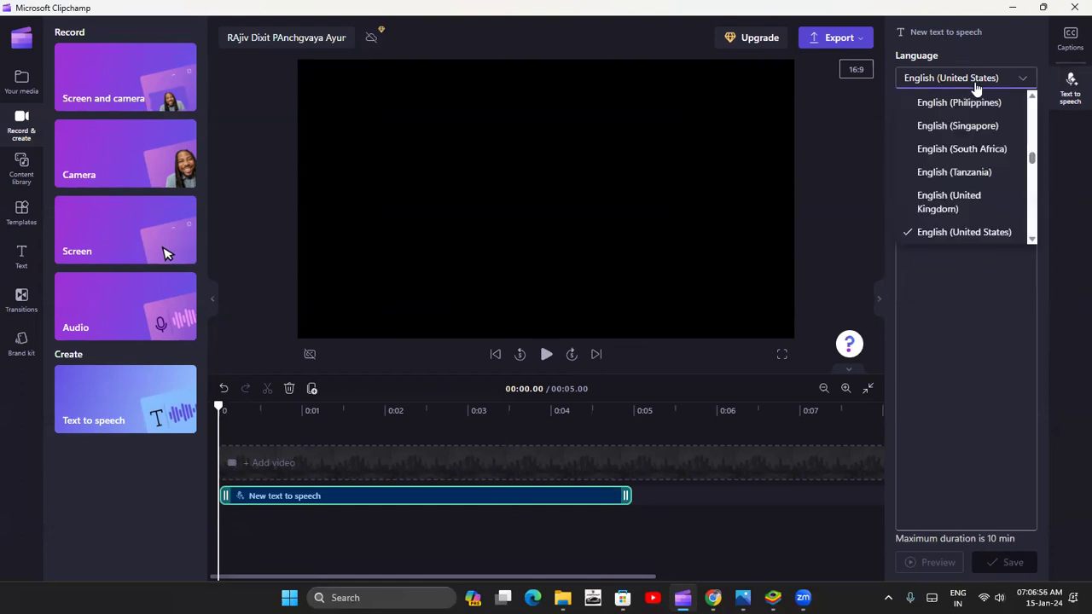
{"action": "left_click", "coordinate": [1015, 290]}
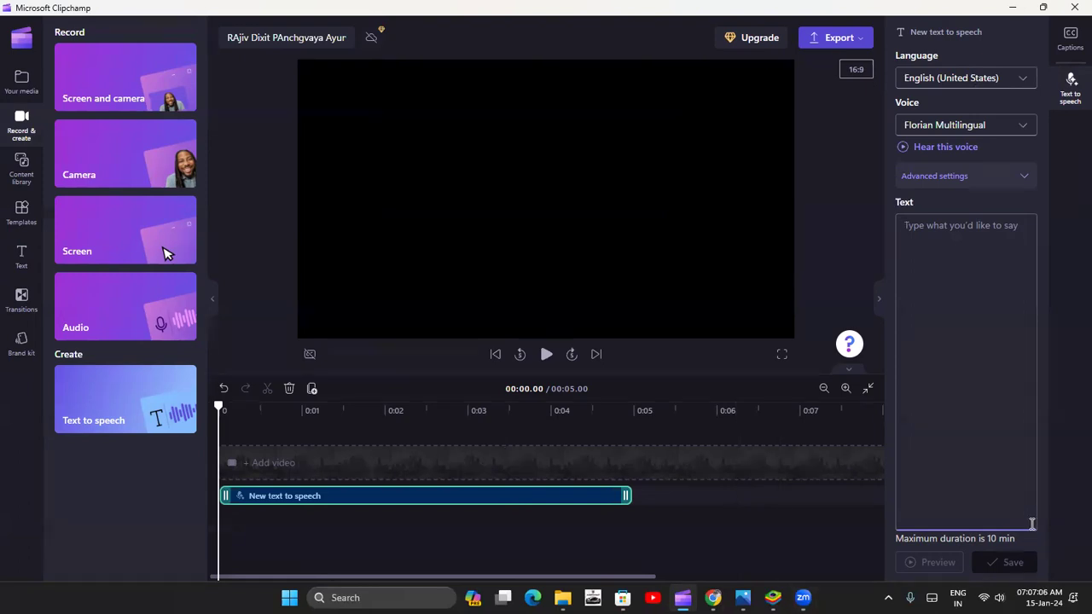
{"action": "left_click", "coordinate": [909, 548]}
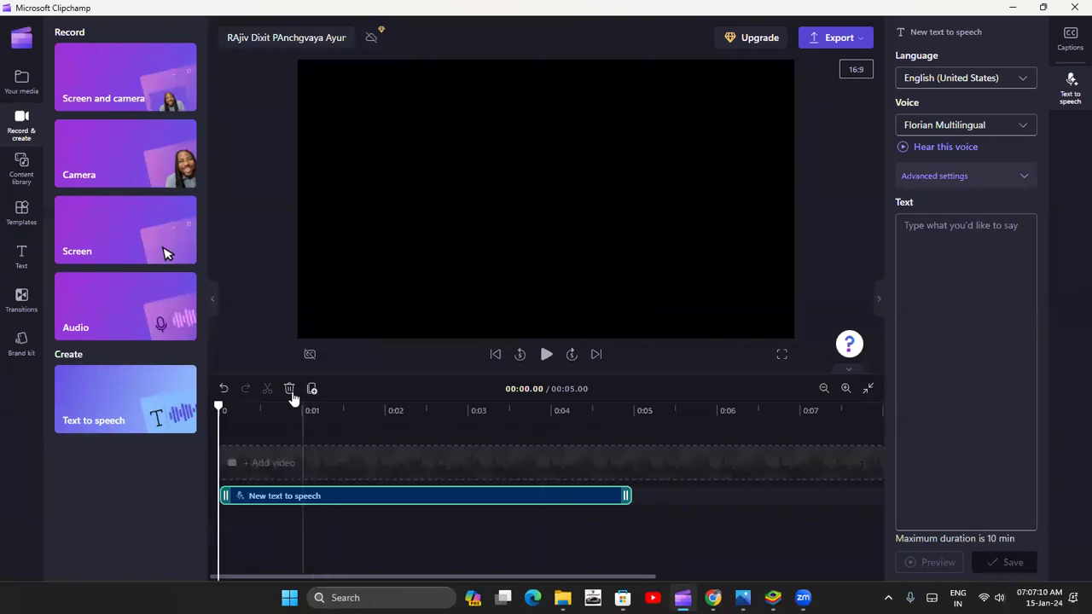
{"action": "left_click", "coordinate": [288, 389]}
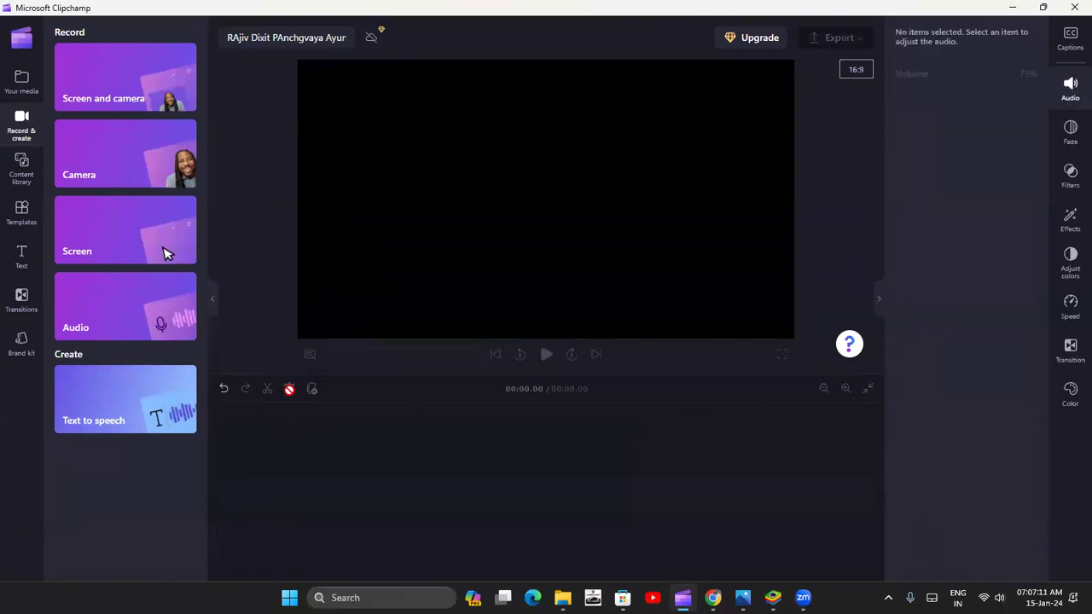
{"action": "left_click", "coordinate": [21, 169]}
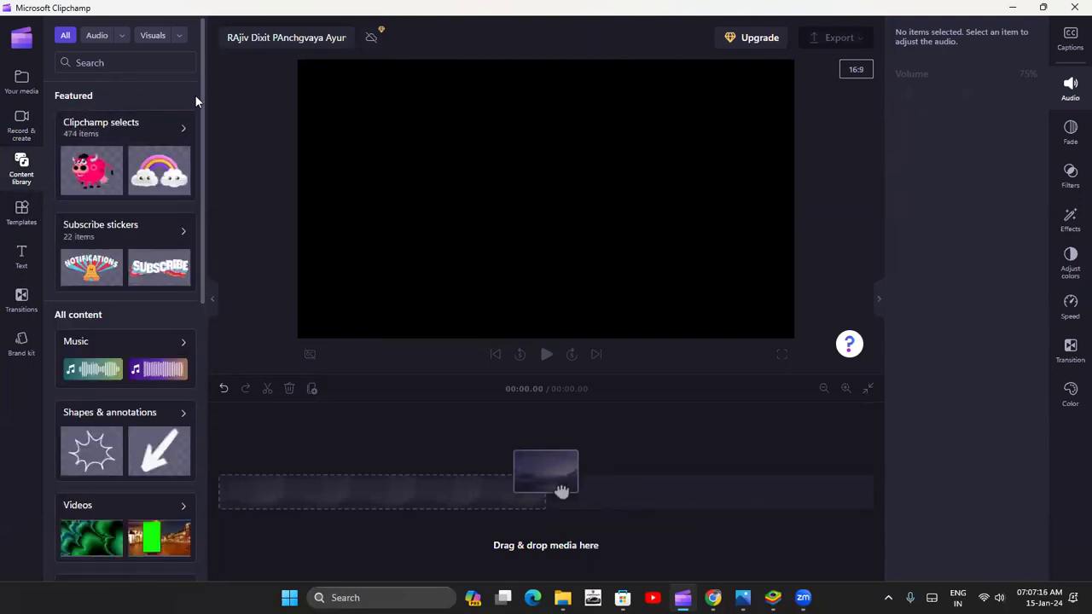
Step: Browse the content library's Sound effects collections, such as Free to use and Sci-fi
{"action": "left_click_drag", "start_coordinate": [202, 93], "coordinate": [203, 391]}
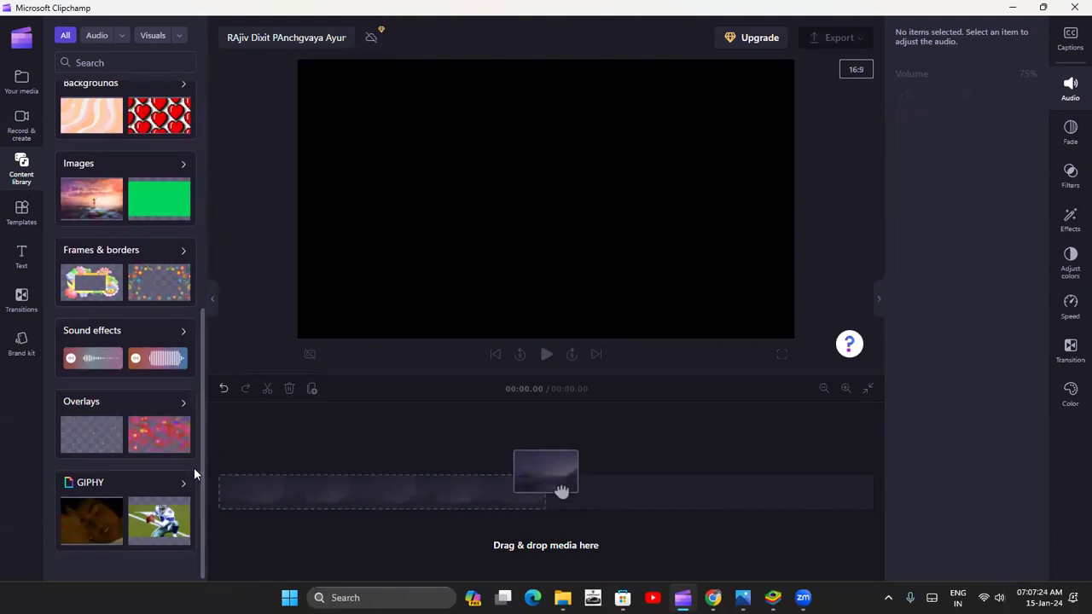
{"action": "left_click", "coordinate": [181, 341]}
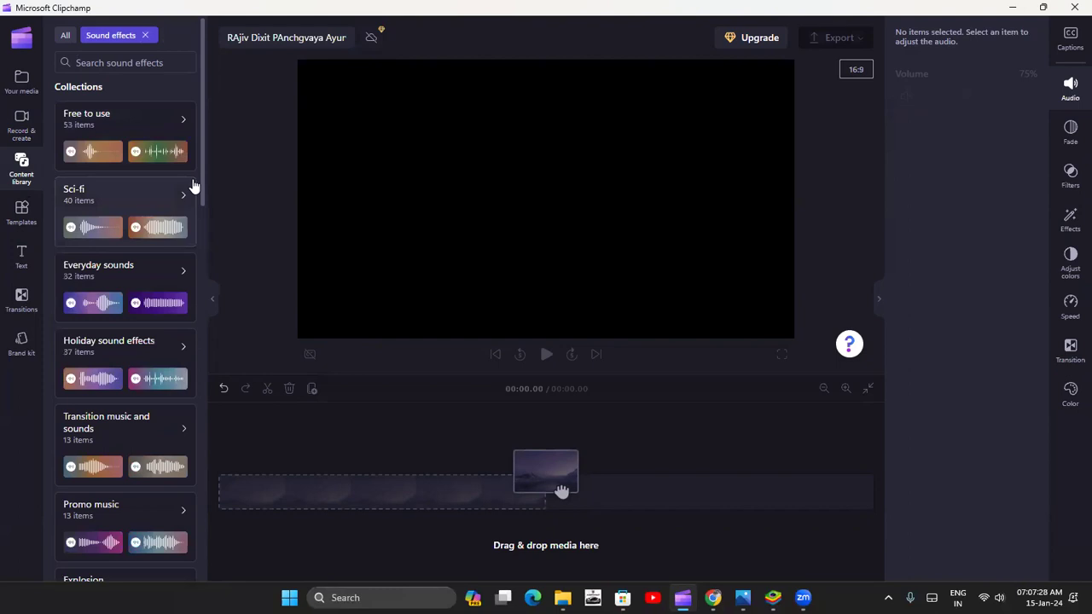
{"action": "mouse_move", "coordinate": [203, 150]}
{"action": "left_mouse_down"}
{"action": "mouse_move", "coordinate": [208, 344]}
{"action": "mouse_move", "coordinate": [194, 520]}
{"action": "mouse_move", "coordinate": [216, 311]}
{"action": "mouse_move", "coordinate": [205, 164]}
{"action": "left_mouse_up"}
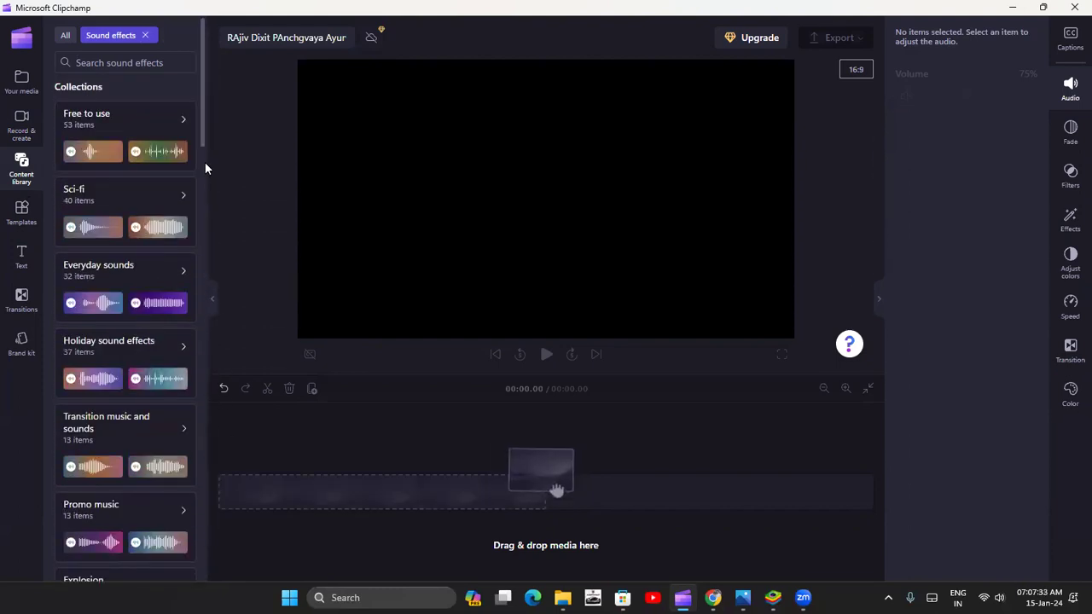
{"action": "left_click", "coordinate": [21, 213]}
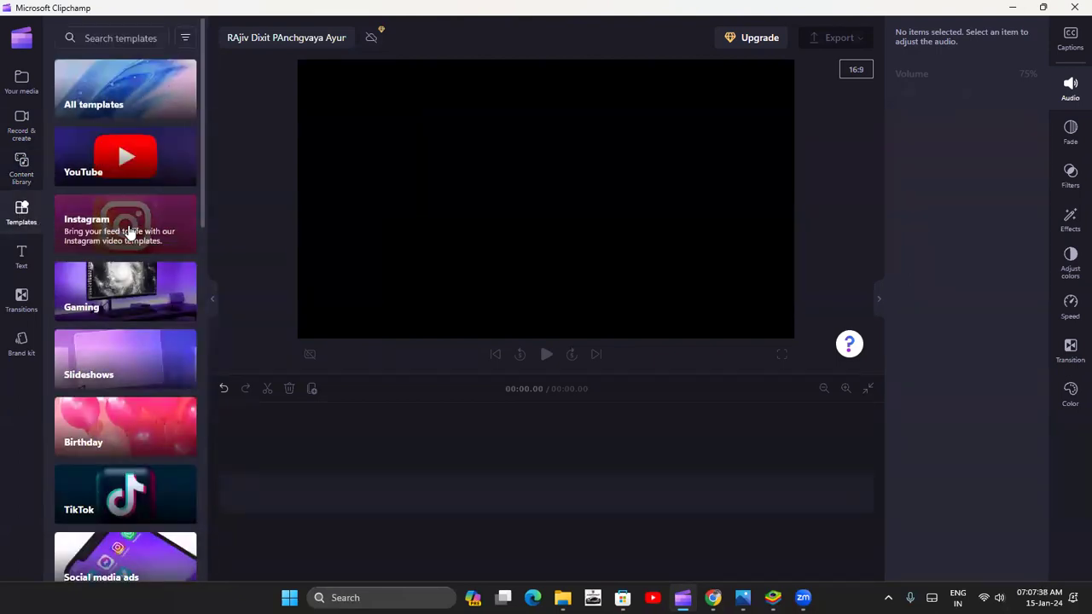
Step: Scroll the Templates panel to find and open the YouTube templates collection
{"action": "scroll", "coordinate": [203, 211], "scroll_direction": "down", "scroll_amount": 3}
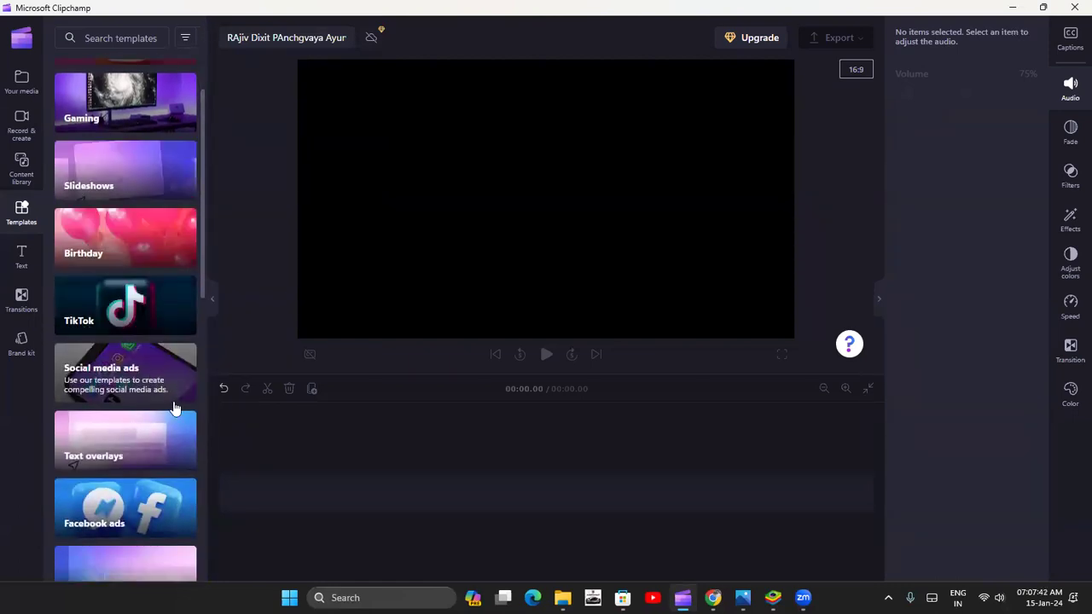
{"action": "left_click_drag", "start_coordinate": [200, 294], "coordinate": [204, 381]}
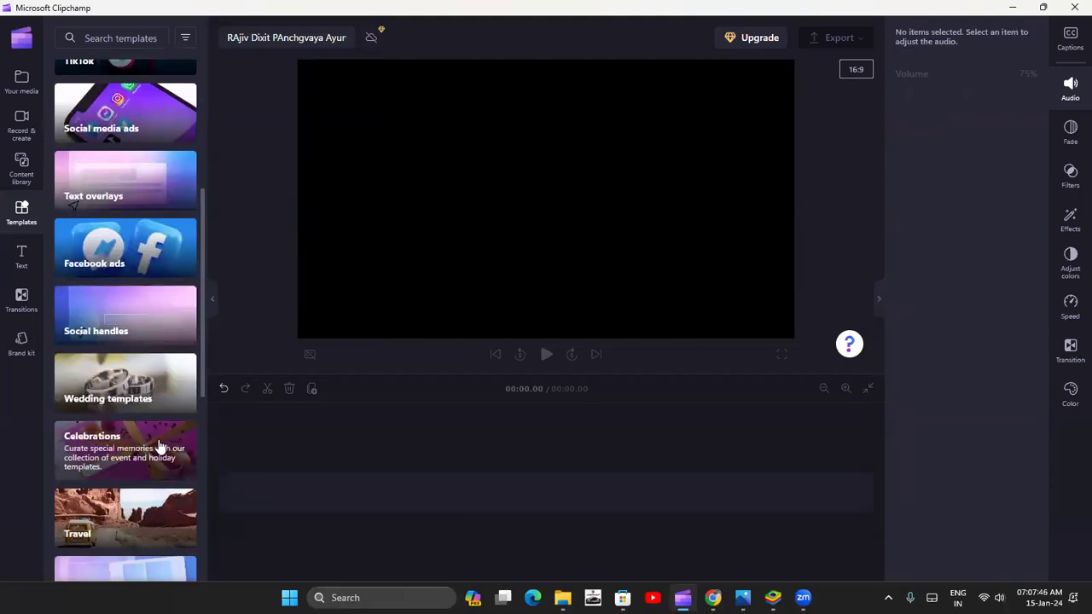
{"action": "left_click_drag", "start_coordinate": [203, 368], "coordinate": [208, 474]}
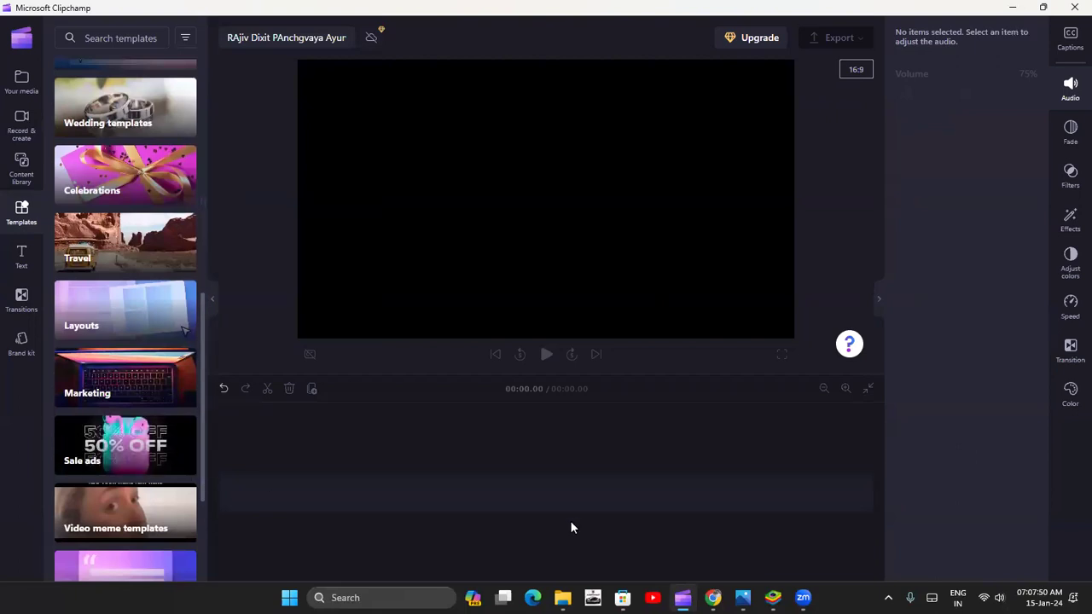
{"action": "left_click_drag", "start_coordinate": [202, 448], "coordinate": [190, 146]}
{"action": "left_click", "coordinate": [125, 175]}
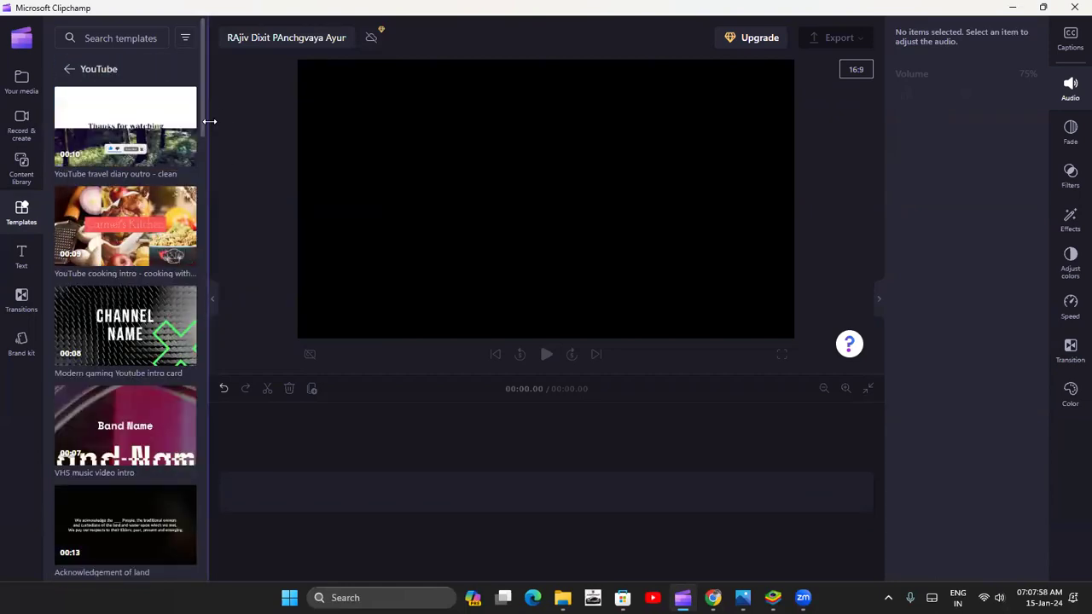
Step: Add the Geometric YouTube gaming intro template to the timeline
{"action": "left_click_drag", "start_coordinate": [203, 119], "coordinate": [206, 179]}
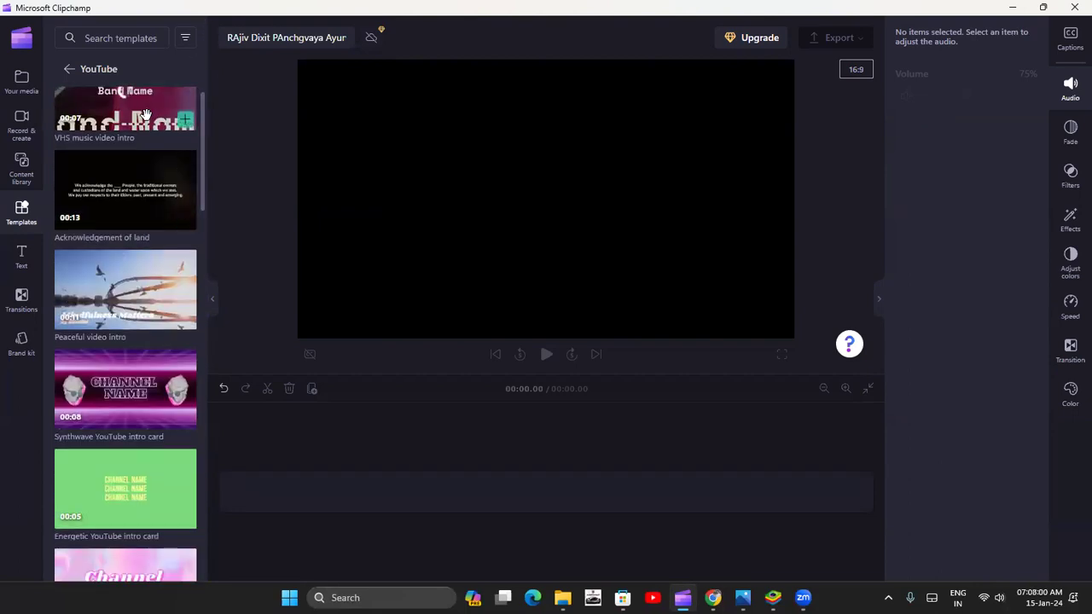
{"action": "left_click_drag", "start_coordinate": [200, 195], "coordinate": [201, 274]}
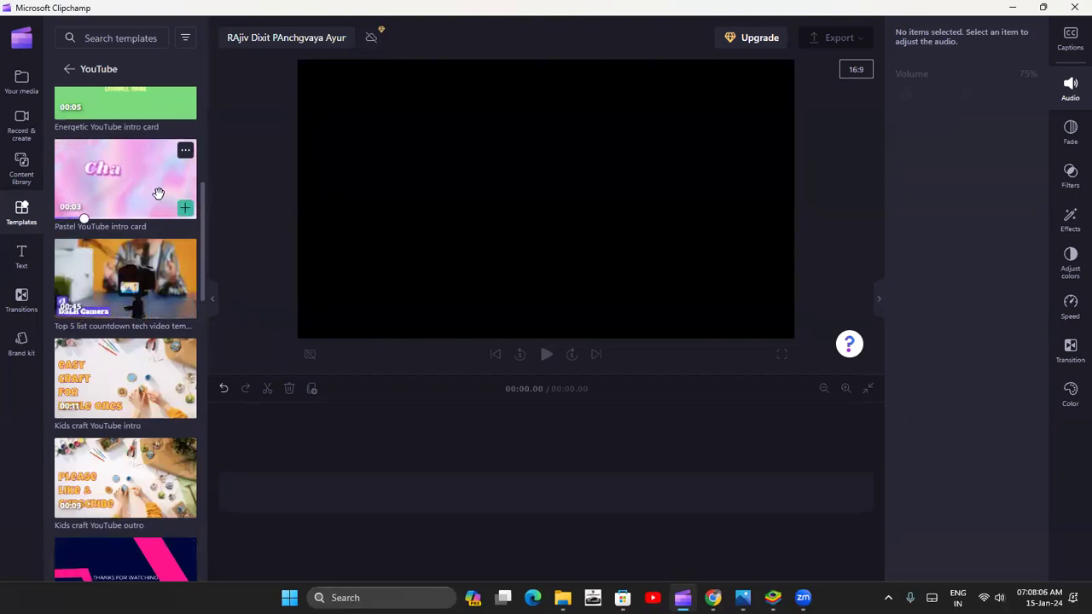
{"action": "left_click_drag", "start_coordinate": [202, 211], "coordinate": [207, 295]}
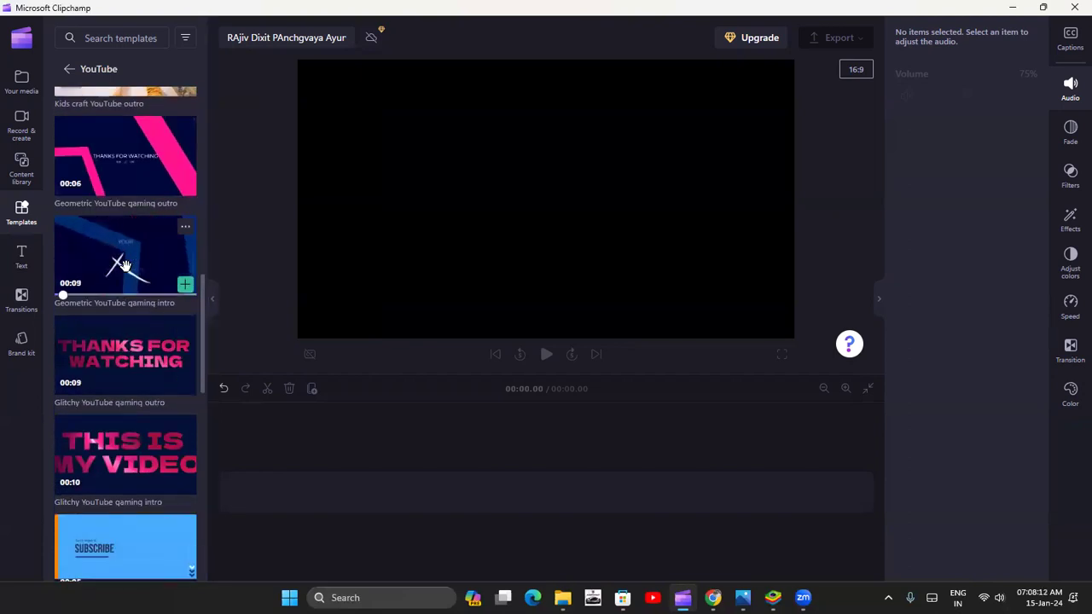
{"action": "left_click", "coordinate": [185, 284]}
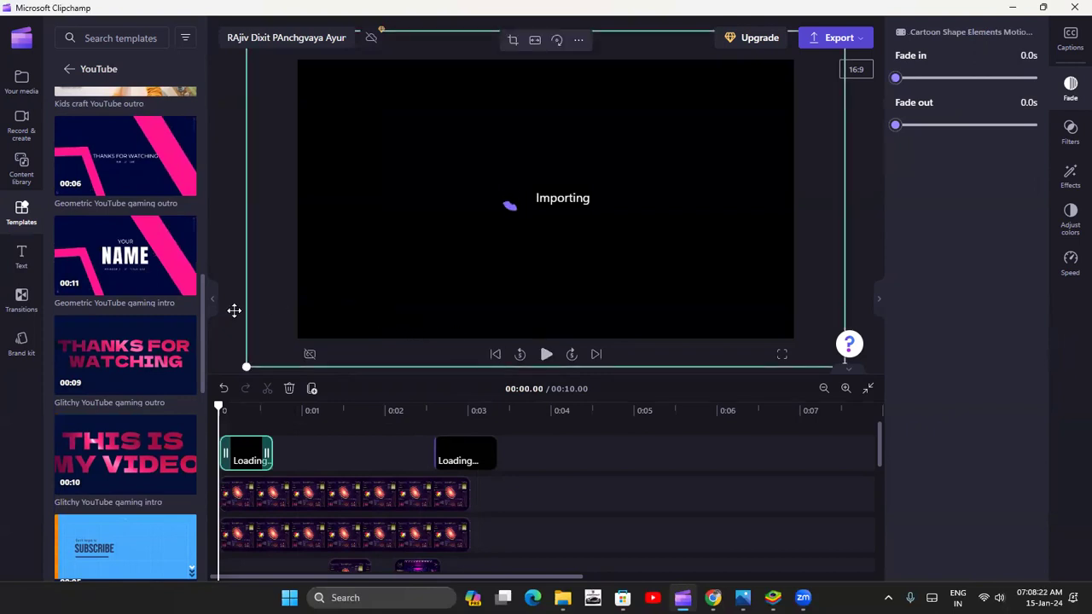
{"action": "left_click", "coordinate": [18, 261]}
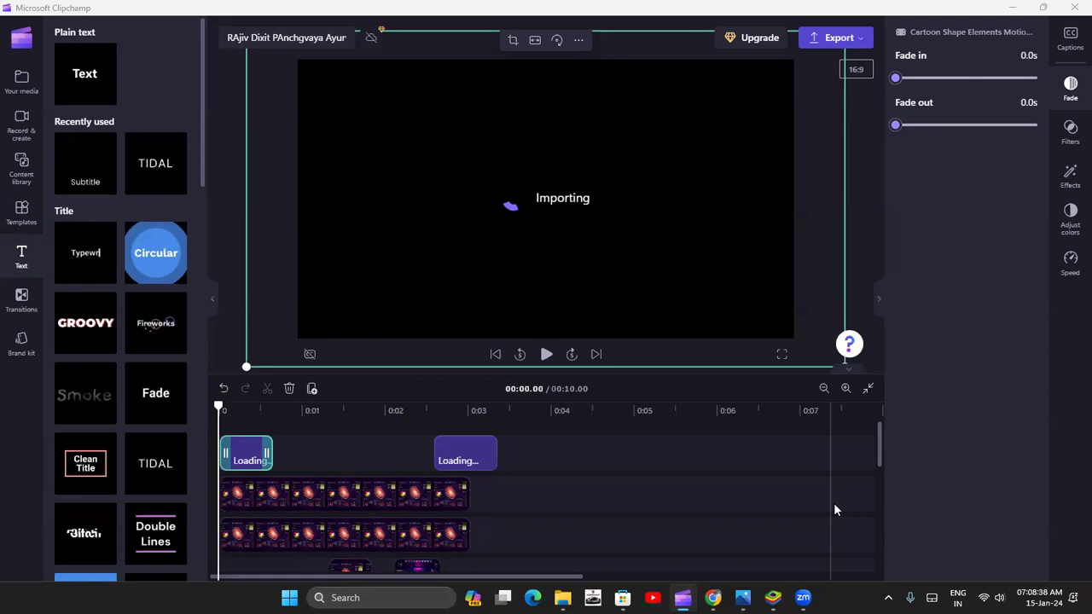
Step: Scroll through the Text title styles down to the Intro / Outro section
{"action": "mouse_move", "coordinate": [76, 145]}
{"action": "mouse_move", "coordinate": [73, 72]}
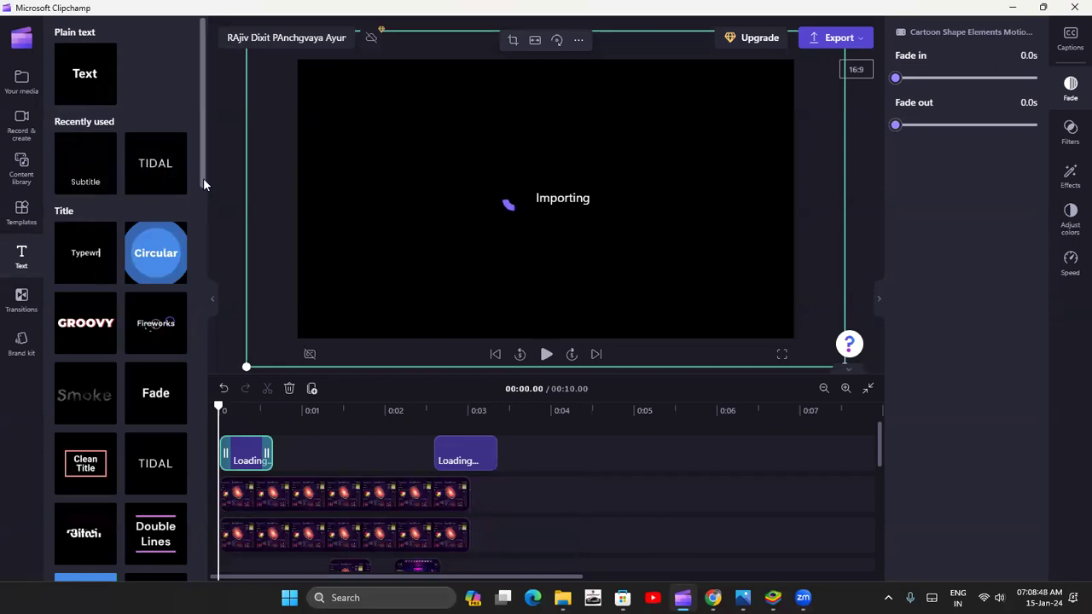
{"action": "left_click_drag", "start_coordinate": [204, 177], "coordinate": [211, 251]}
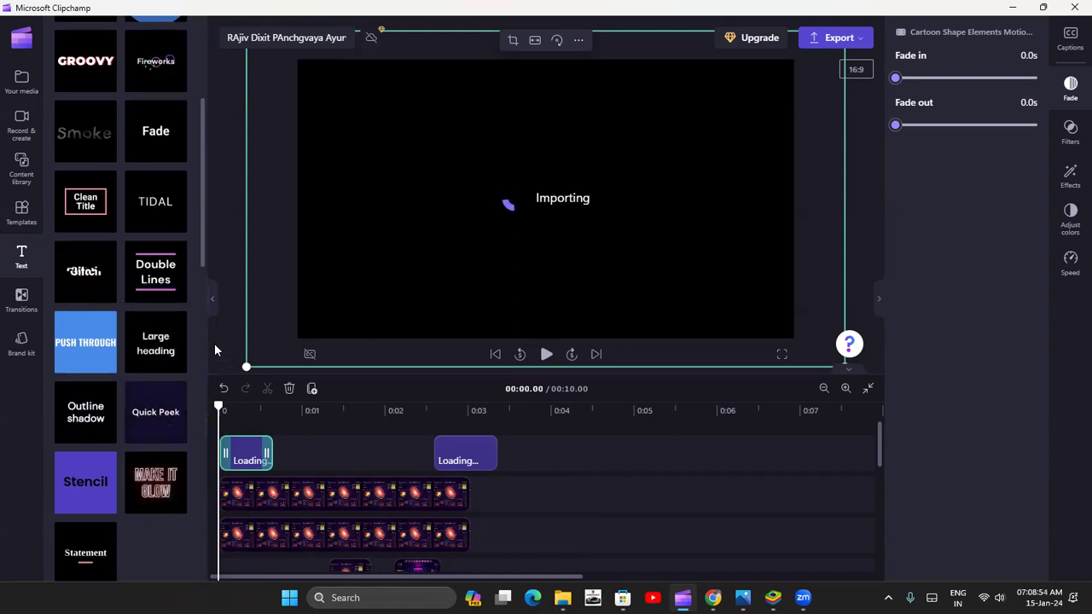
{"action": "scroll", "coordinate": [202, 251], "scroll_direction": "down", "scroll_amount": 5}
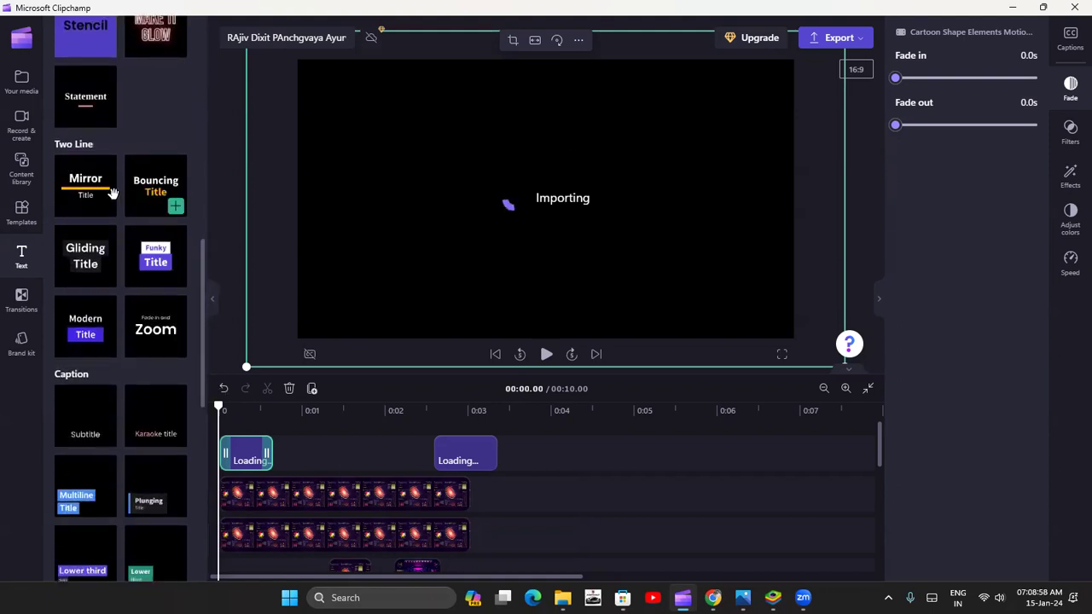
{"action": "scroll", "coordinate": [201, 272], "scroll_direction": "down", "scroll_amount": 3}
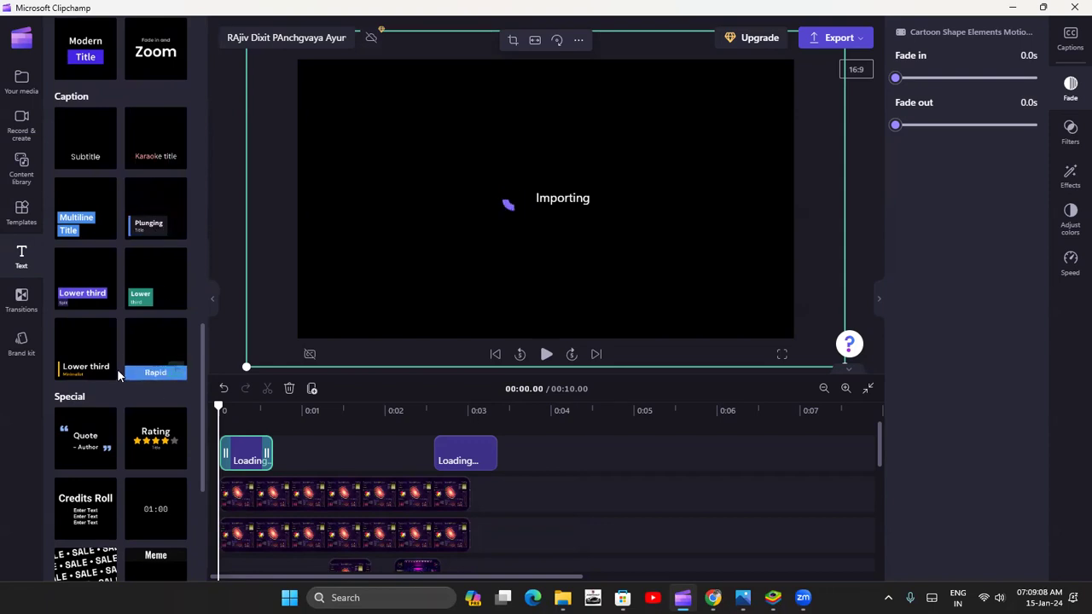
{"action": "scroll", "coordinate": [198, 339], "scroll_direction": "down", "scroll_amount": 3}
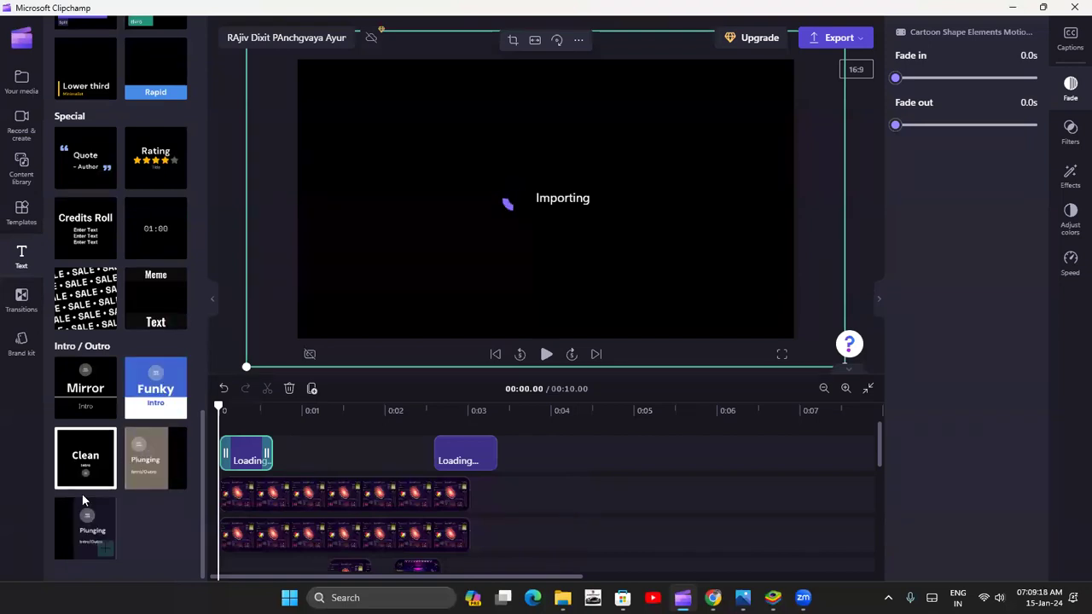
{"action": "left_click", "coordinate": [20, 299]}
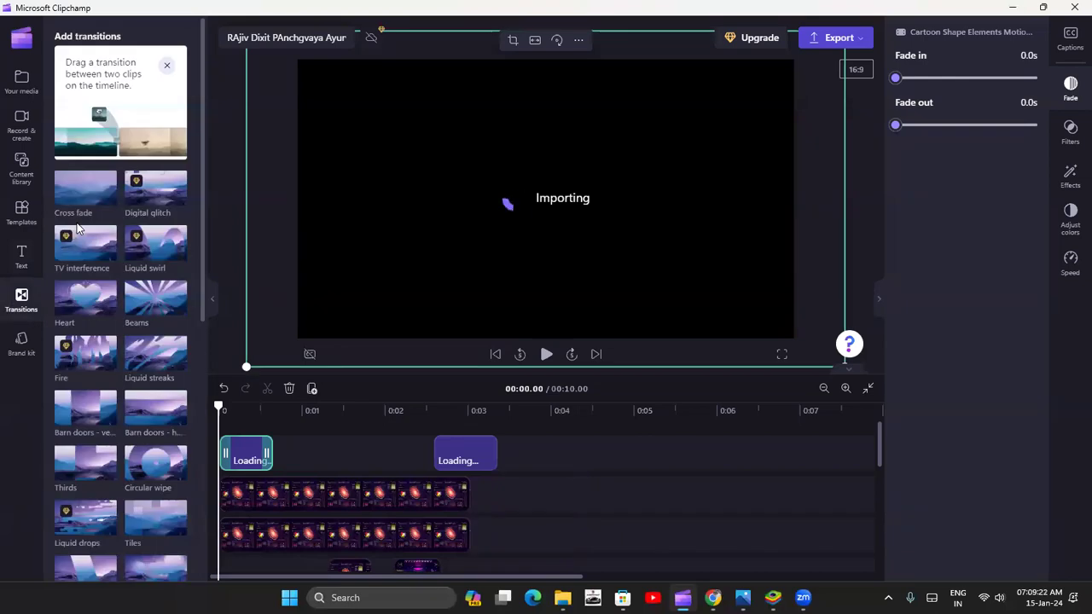
Step: Browse the Transitions list and Brand kit fonts, then return to Your media
{"action": "left_click_drag", "start_coordinate": [200, 277], "coordinate": [199, 470]}
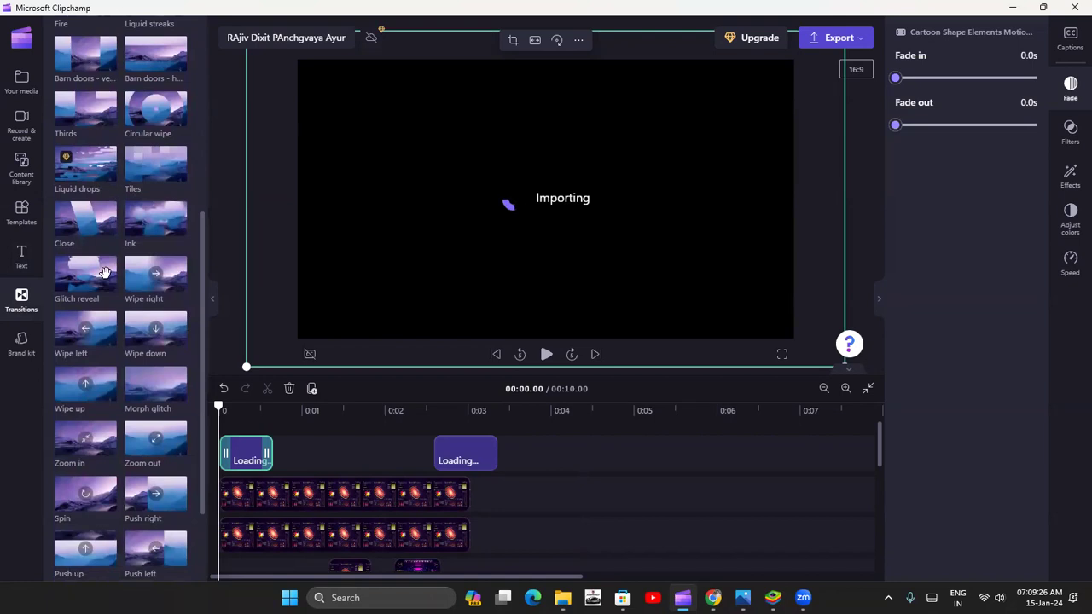
{"action": "scroll", "coordinate": [102, 478], "scroll_direction": "down", "scroll_amount": 1}
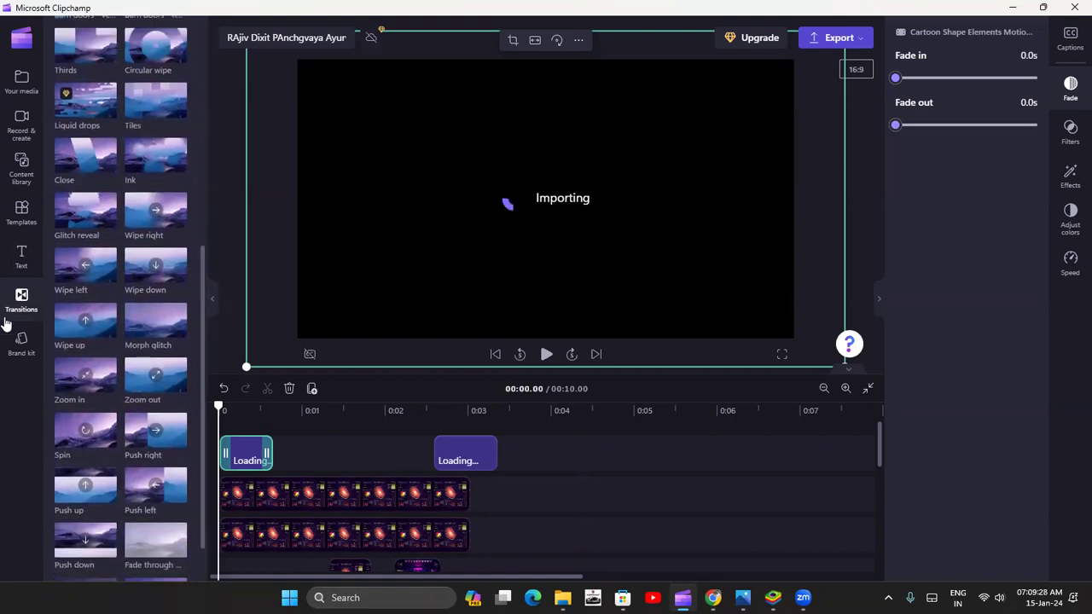
{"action": "left_click", "coordinate": [23, 350]}
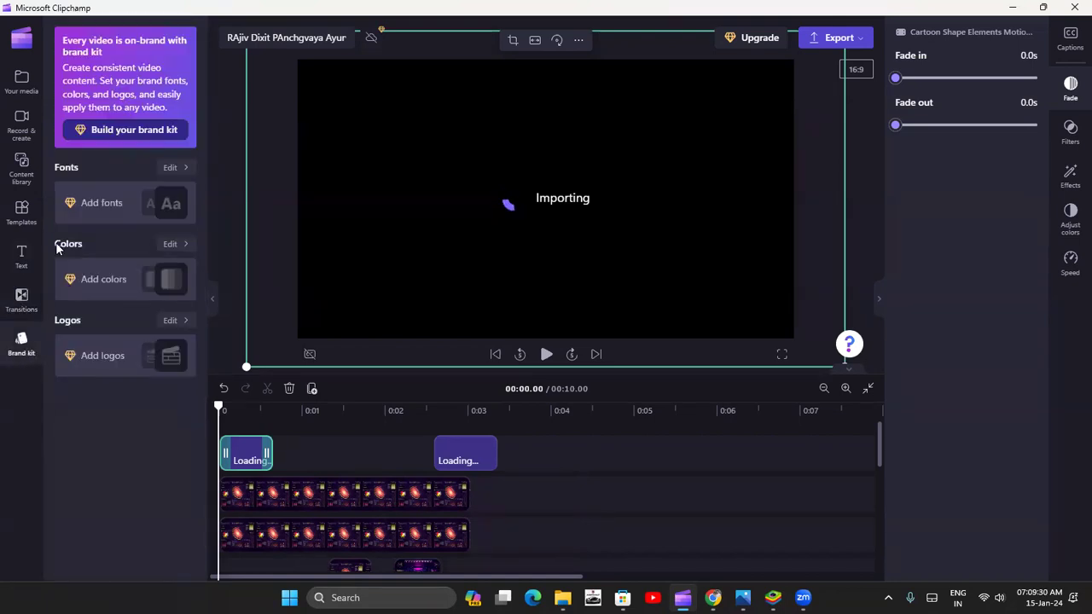
{"action": "left_click", "coordinate": [170, 169]}
{"action": "left_click", "coordinate": [63, 48]}
{"action": "left_click", "coordinate": [20, 133]}
{"action": "left_click", "coordinate": [22, 81]}
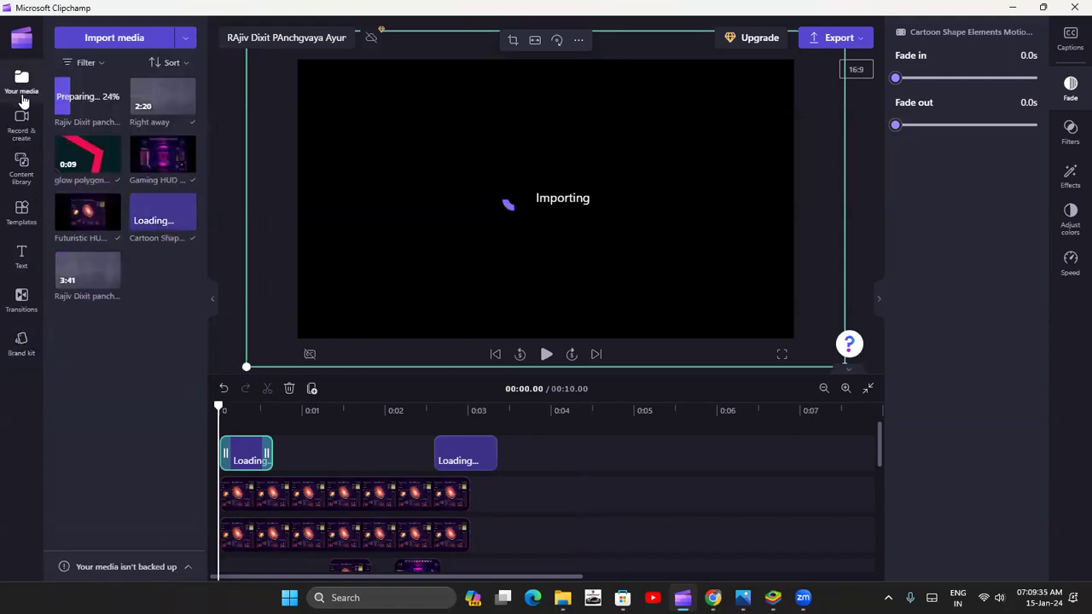
Step: Import the Quote Instagram Post image from the Downloads folder into the media library
{"action": "left_click", "coordinate": [114, 38]}
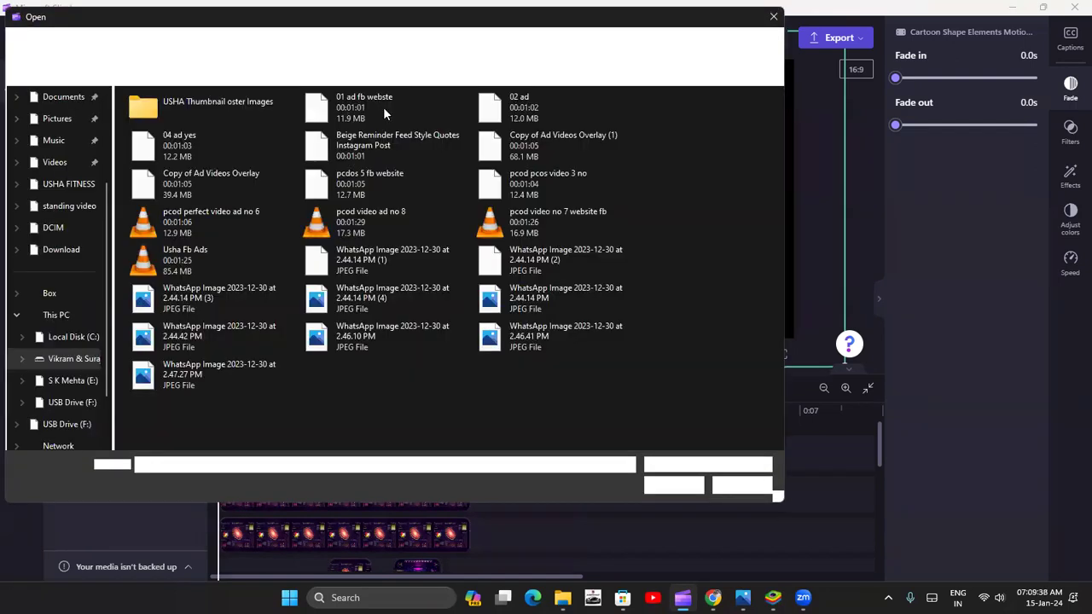
{"action": "left_click", "coordinate": [62, 99]}
{"action": "left_click", "coordinate": [58, 338]}
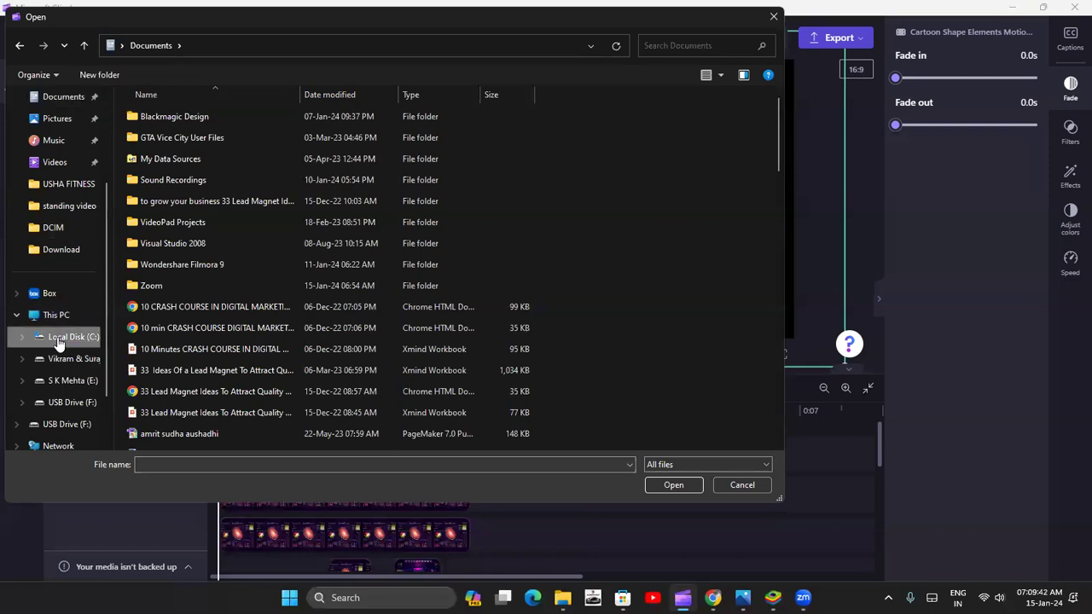
{"action": "scroll", "coordinate": [85, 256], "scroll_direction": "up", "scroll_amount": 3}
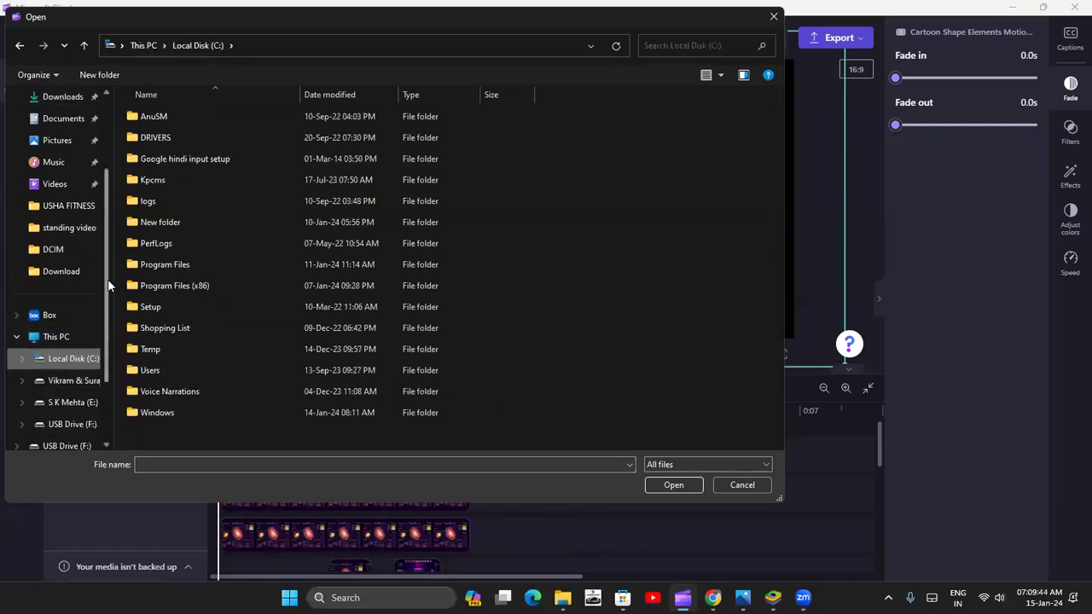
{"action": "left_click", "coordinate": [58, 210]}
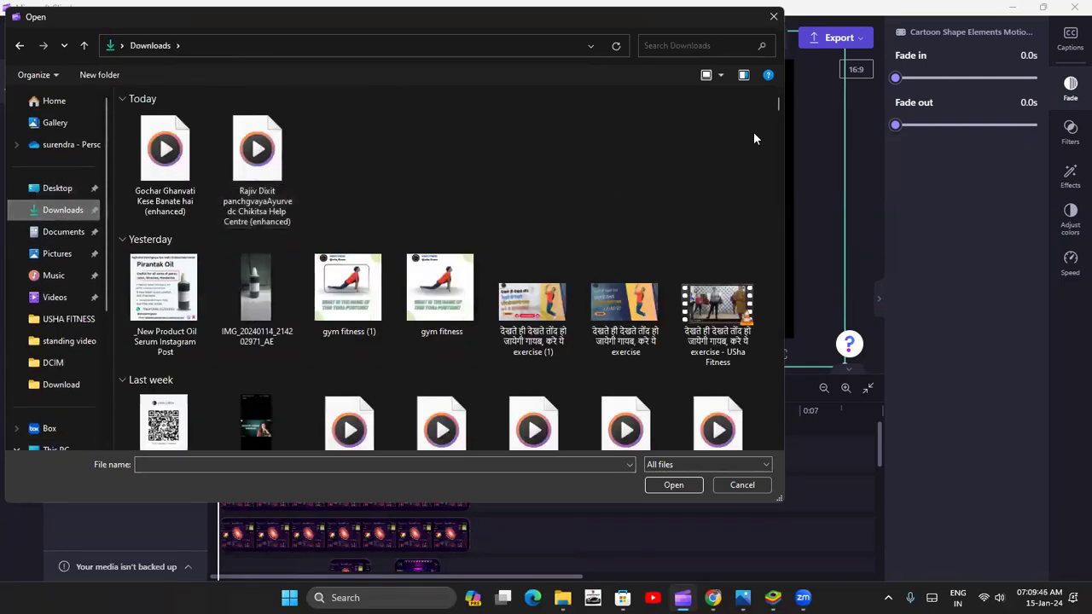
{"action": "left_click_drag", "start_coordinate": [779, 99], "coordinate": [782, 132]}
{"action": "scroll", "coordinate": [783, 148], "scroll_direction": "down", "scroll_amount": 10}
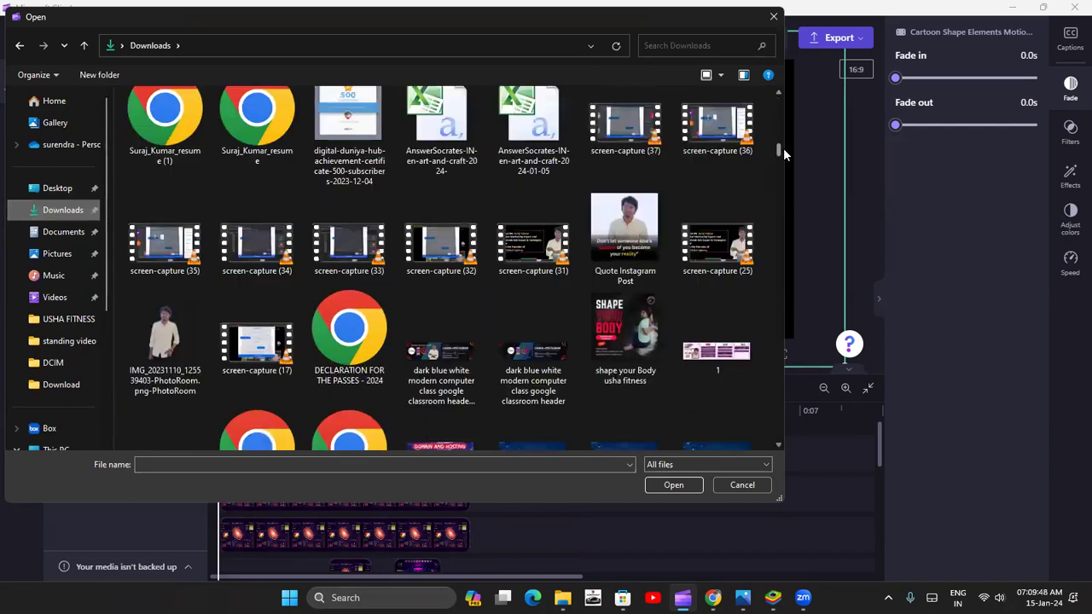
{"action": "scroll", "coordinate": [783, 150], "scroll_direction": "up", "scroll_amount": 6}
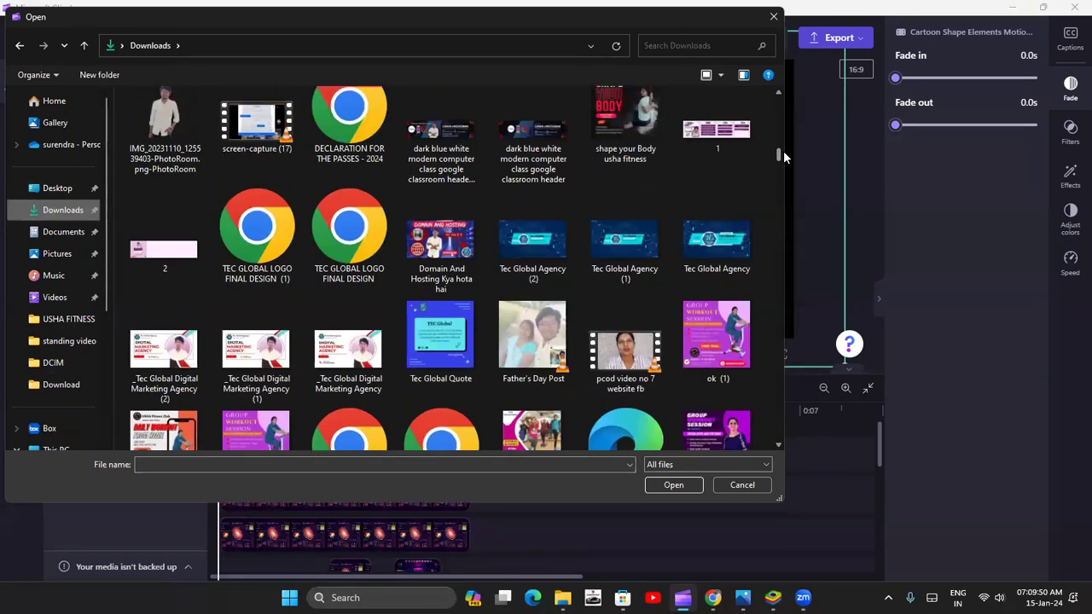
{"action": "left_click", "coordinate": [635, 252]}
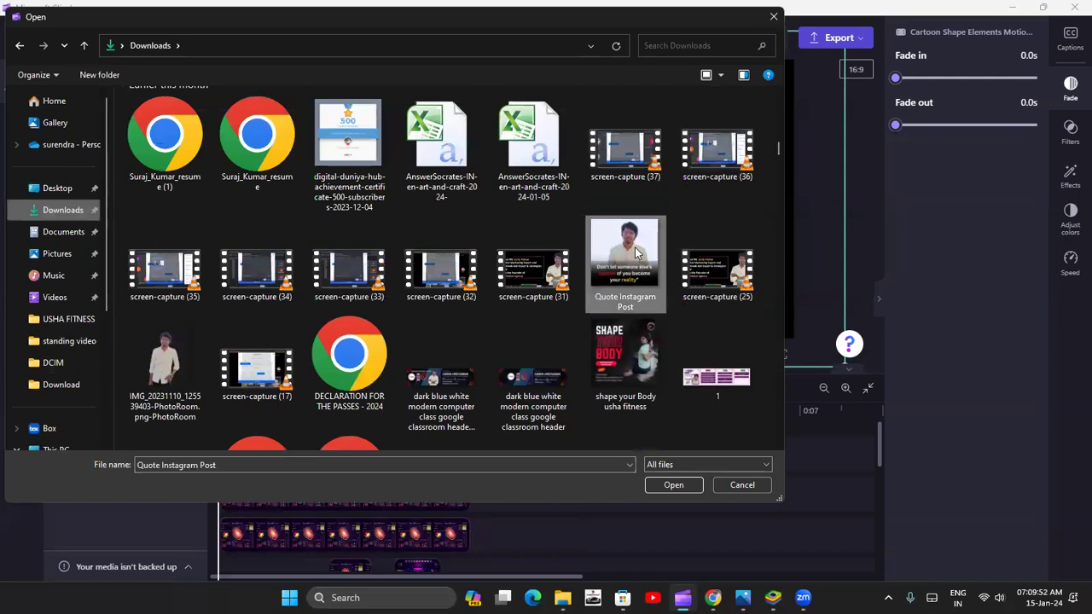
{"action": "left_click", "coordinate": [669, 488]}
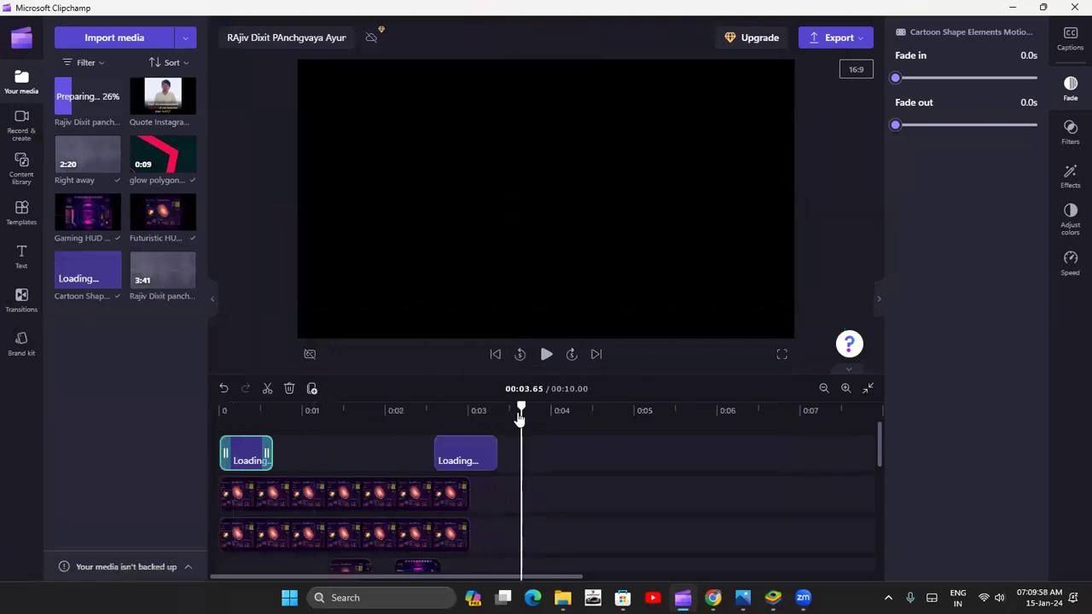
Step: Place the Quote Instagram Post image on the timeline at 0:03.5, keeping suggested dimensions, and preview it
{"action": "left_click_drag", "start_coordinate": [162, 96], "coordinate": [535, 458]}
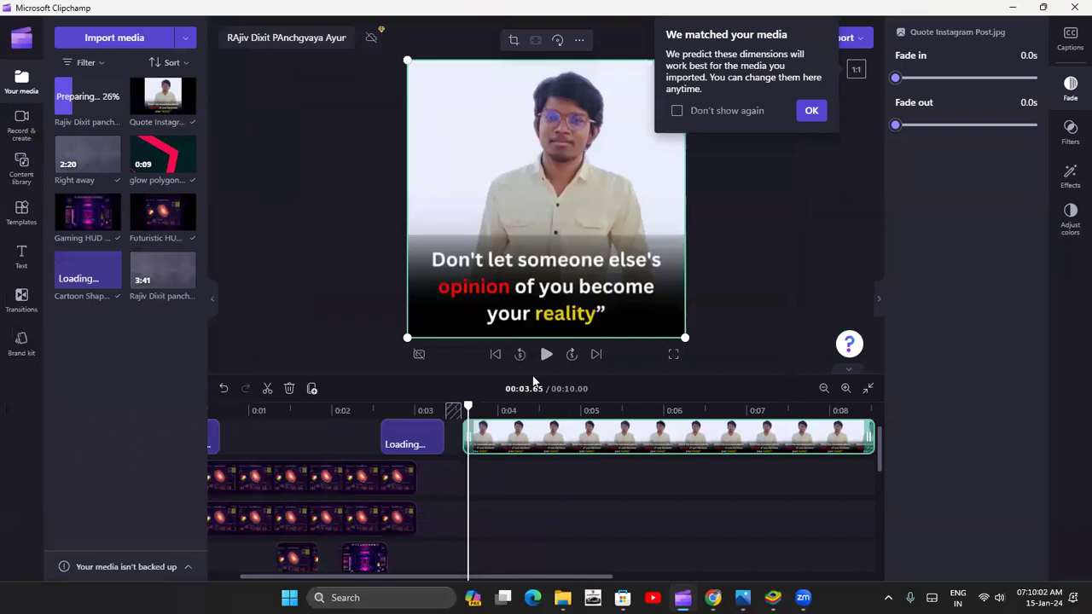
{"action": "left_click", "coordinate": [547, 357]}
{"action": "left_click", "coordinate": [810, 110]}
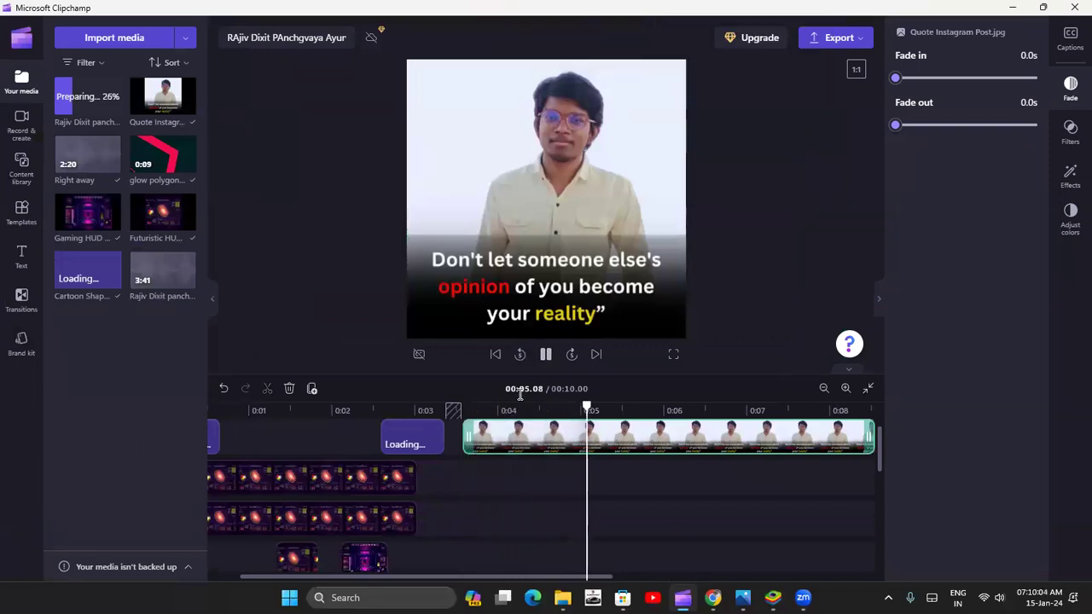
{"action": "left_click", "coordinate": [549, 352]}
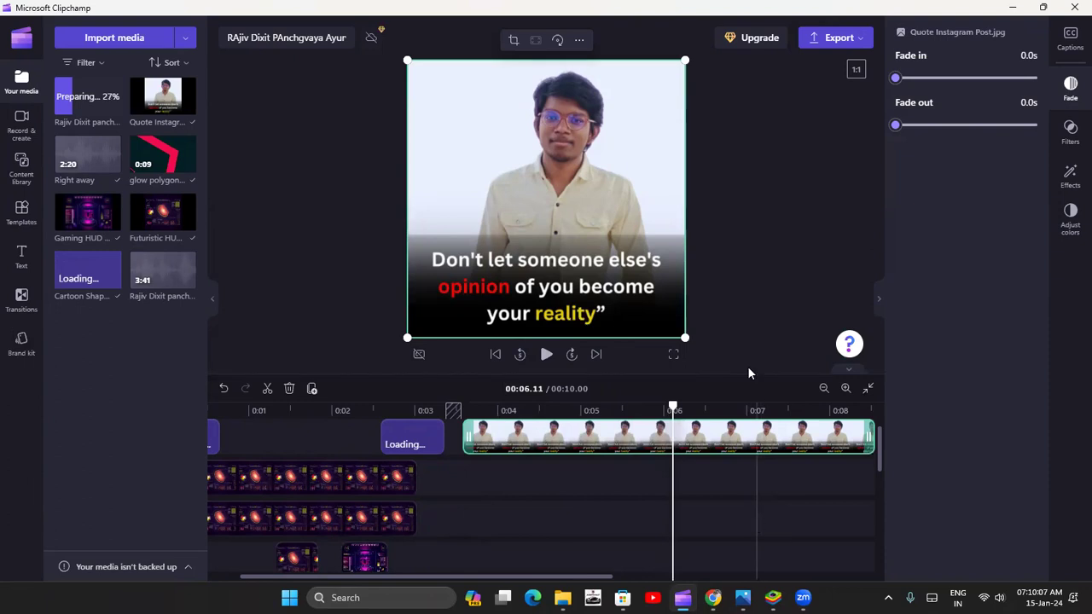
{"action": "left_click_drag", "start_coordinate": [882, 452], "coordinate": [885, 570]}
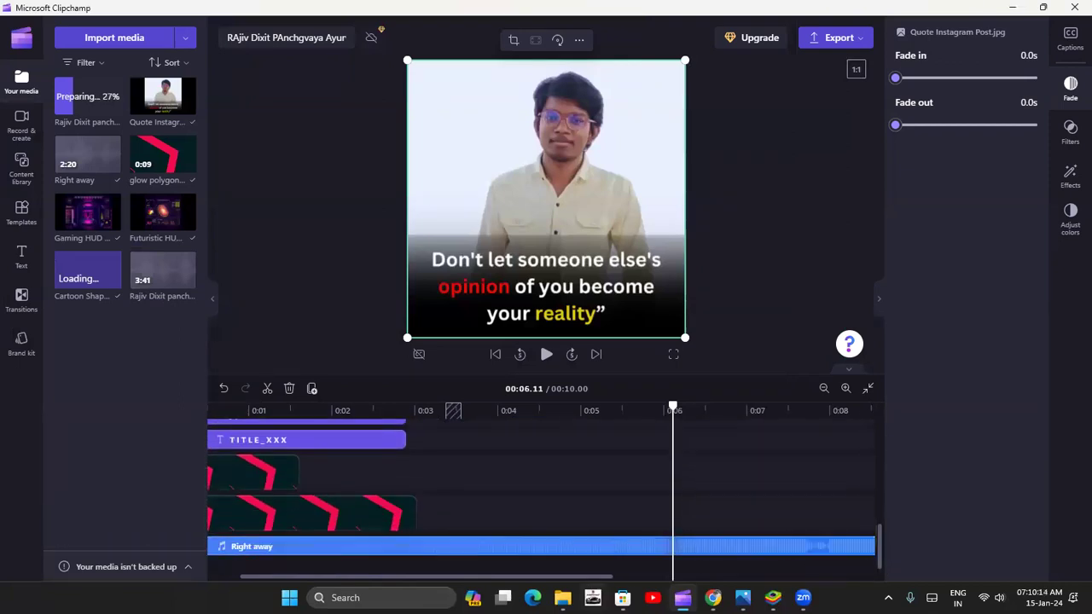
{"action": "left_click_drag", "start_coordinate": [576, 579], "coordinate": [574, 556]}
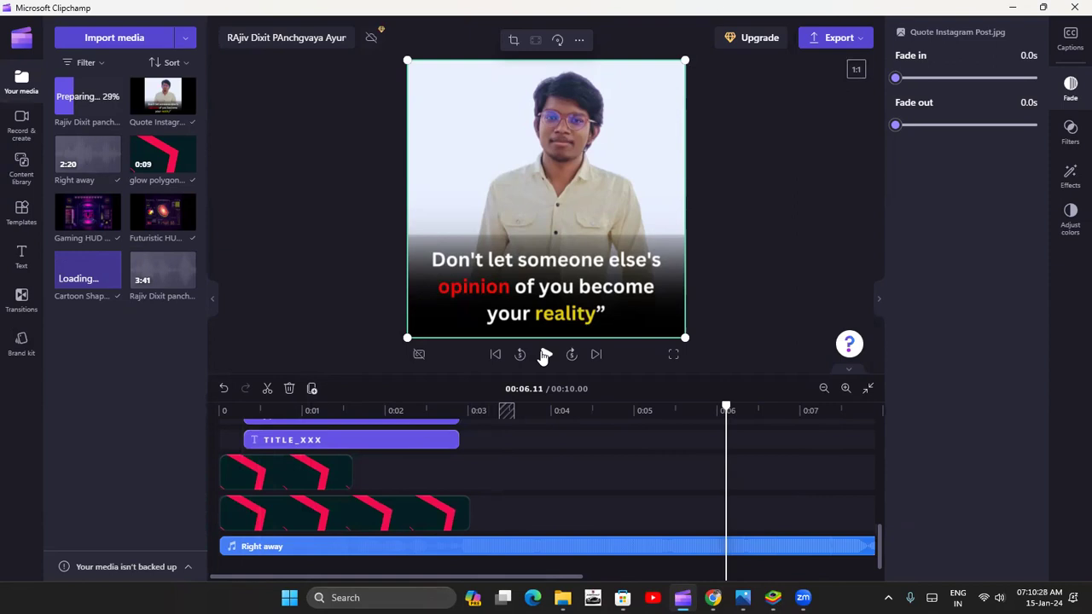
{"action": "left_click_drag", "start_coordinate": [726, 406], "coordinate": [568, 428]}
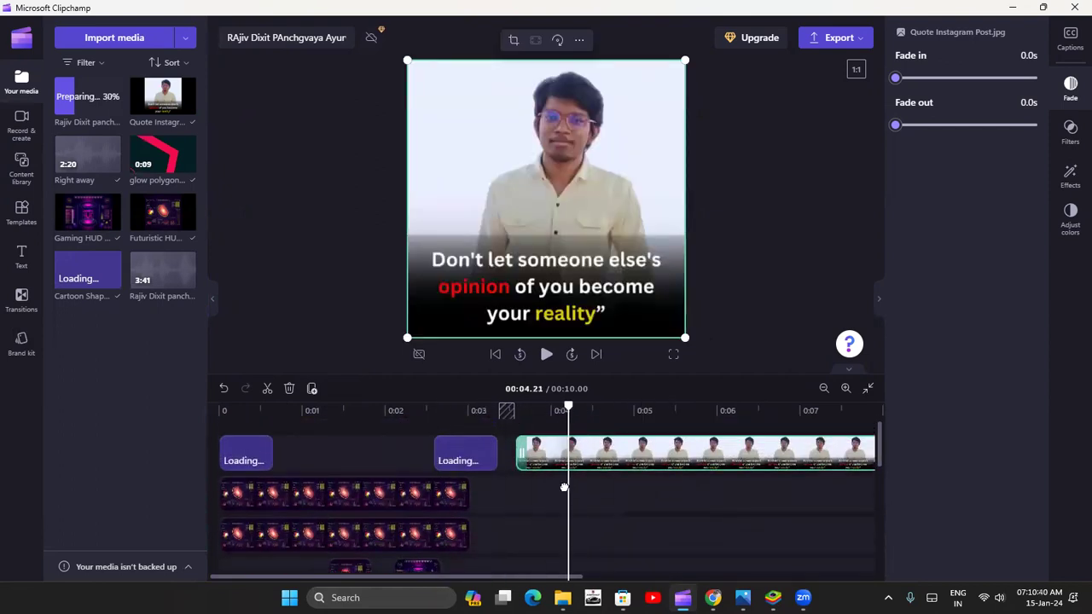
Step: Delete both Loading clips and the empty gap before the quote clip
{"action": "left_click", "coordinate": [495, 535]}
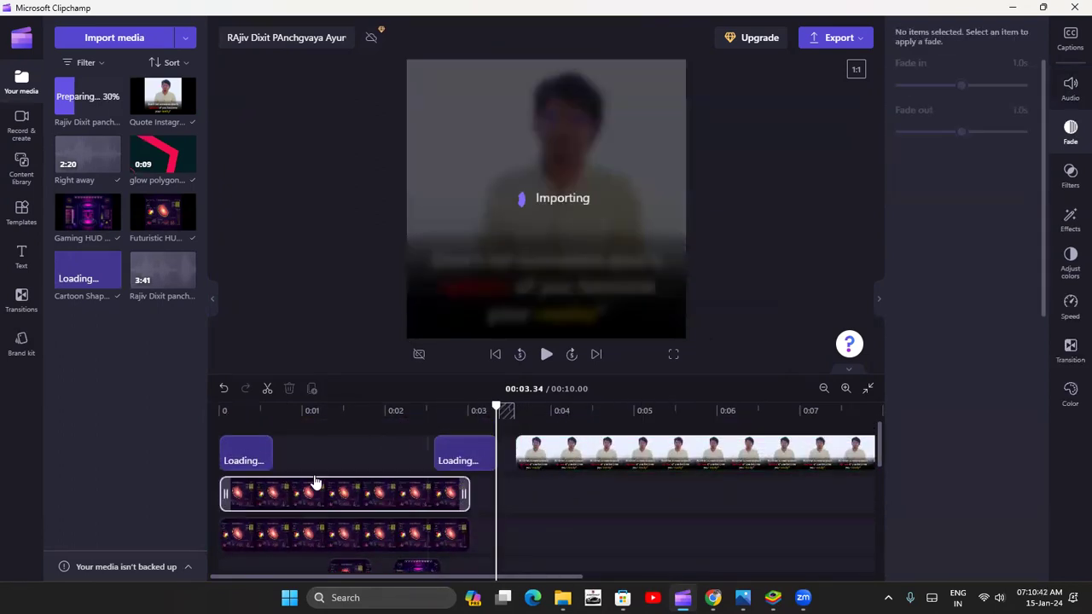
{"action": "left_click", "coordinate": [245, 452]}
{"action": "left_click", "coordinate": [290, 390]}
{"action": "left_click", "coordinate": [465, 455]}
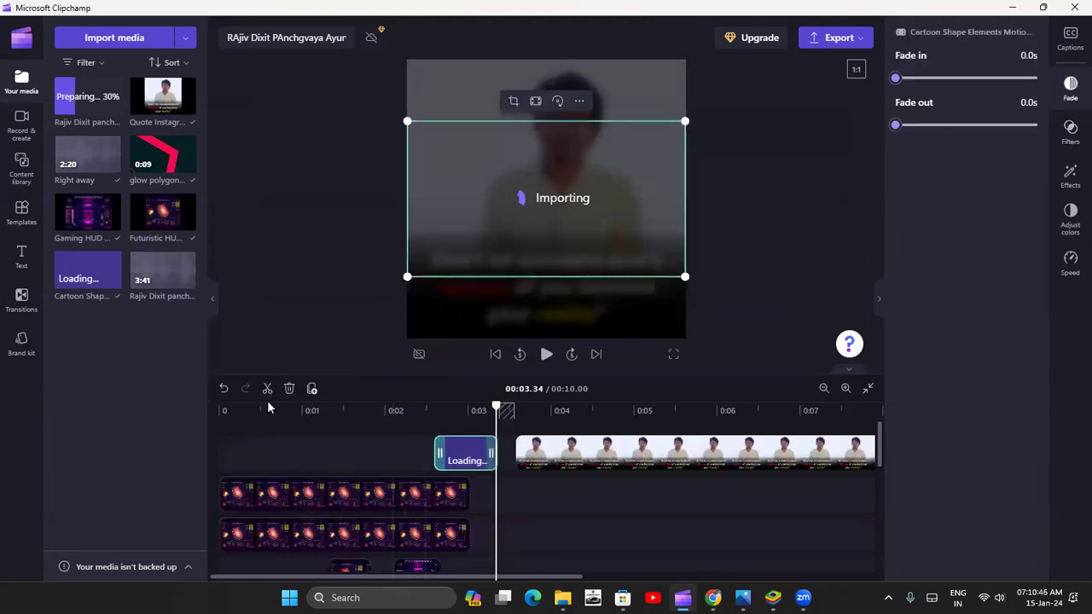
{"action": "left_click", "coordinate": [289, 388]}
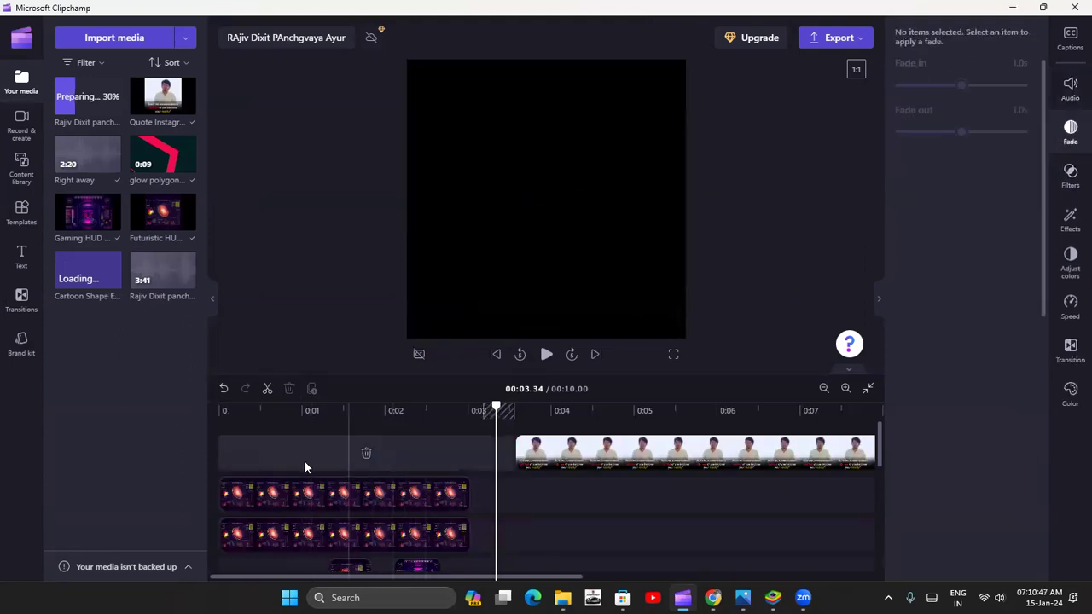
{"action": "left_click", "coordinate": [366, 453]}
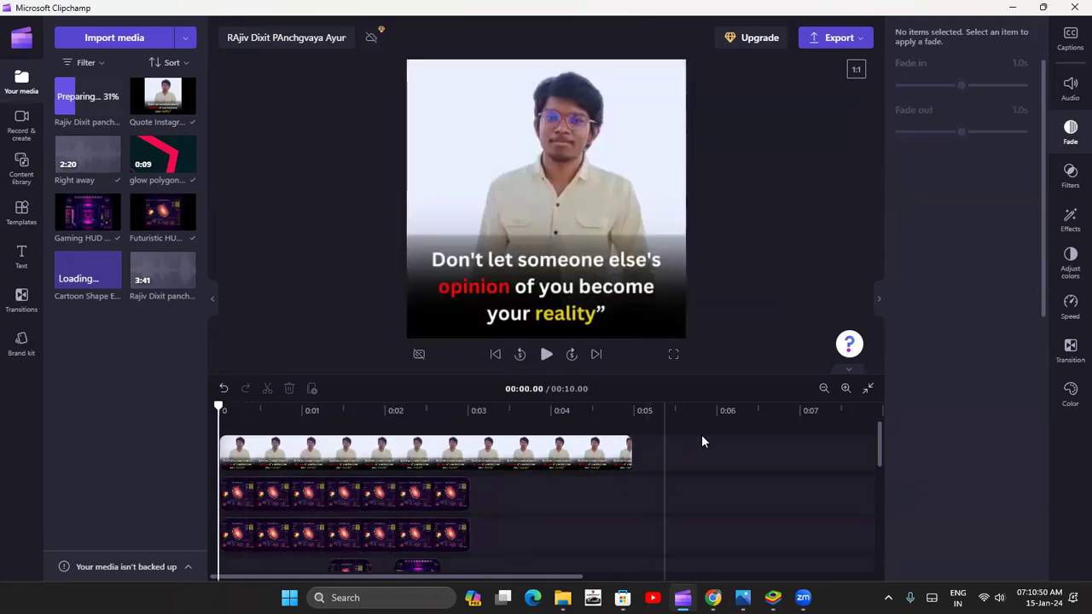
Step: Clear the whole timeline with Ctrl+A and Delete
{"action": "mouse_move", "coordinate": [881, 445]}
{"action": "left_mouse_down"}
{"action": "mouse_move", "coordinate": [884, 587]}
{"action": "mouse_move", "coordinate": [883, 438]}
{"action": "left_mouse_up"}
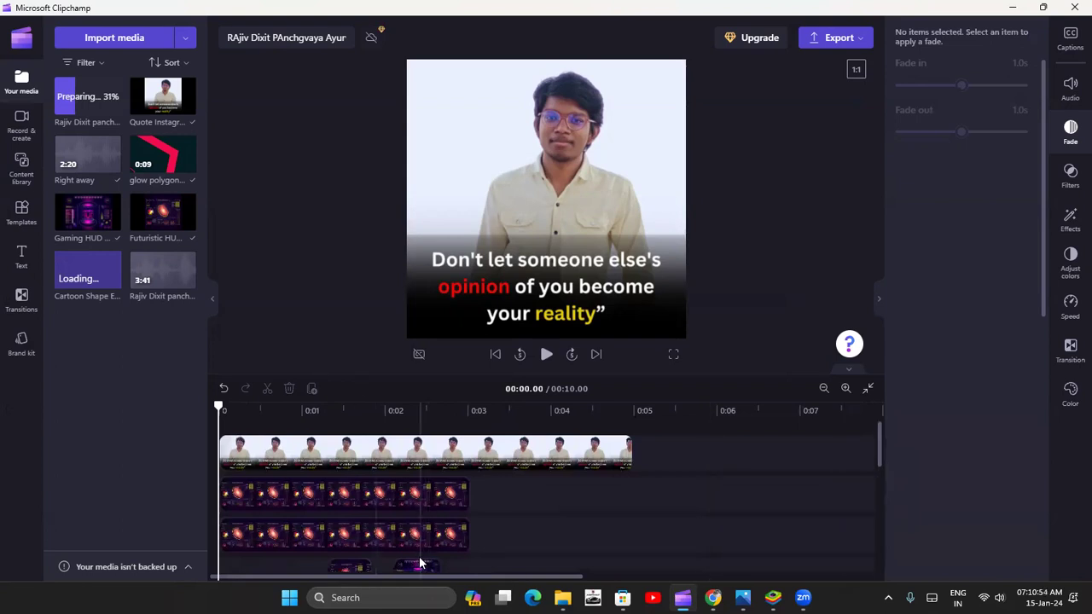
{"action": "left_click", "coordinate": [484, 533]}
{"action": "key", "text": "ctrl+a"}
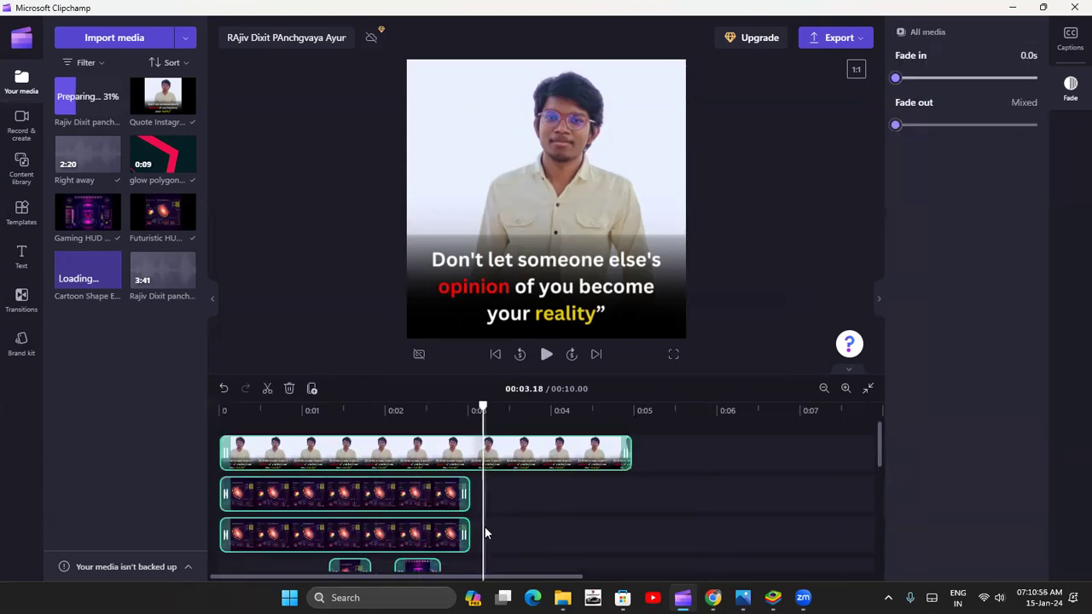
{"action": "key", "text": "Delete"}
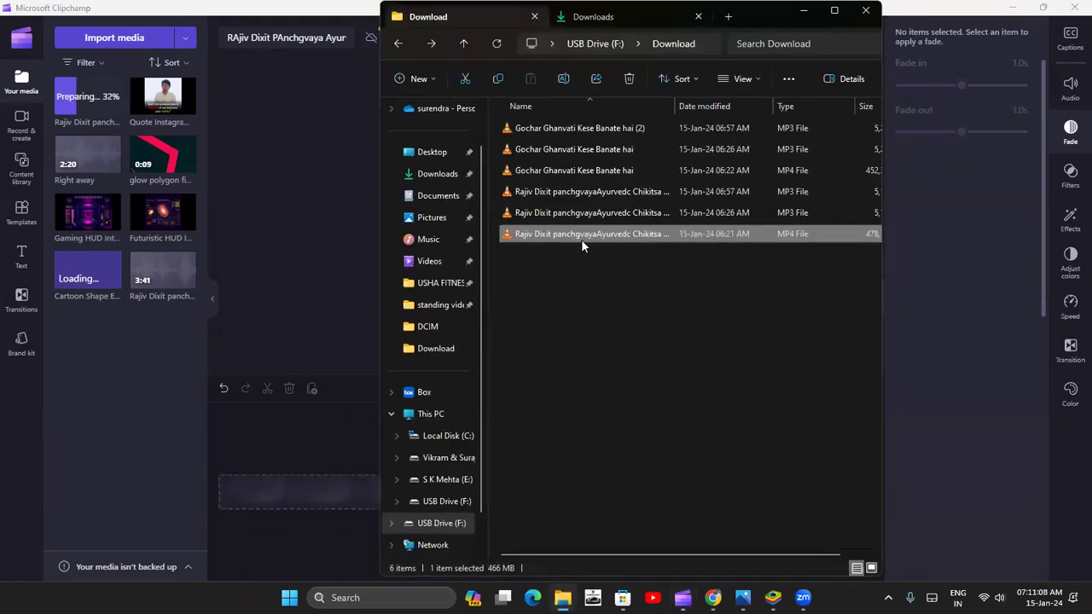
Step: Convert the Chikitsa Help Centre MP4 to a low-quality MP4 using File Converter
{"action": "right_click", "coordinate": [580, 239]}
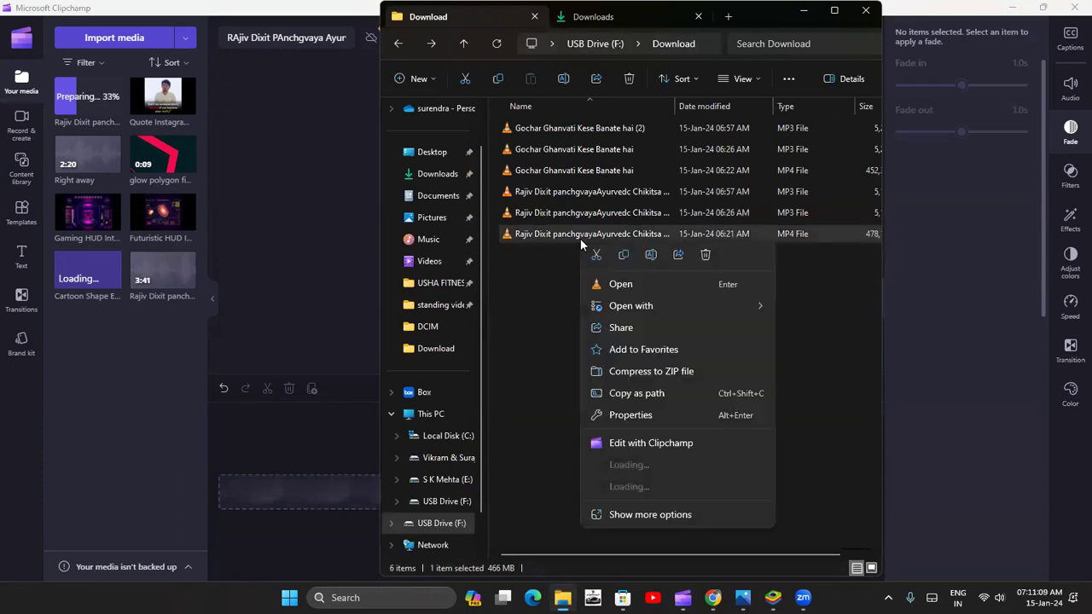
{"action": "left_click", "coordinate": [659, 515]}
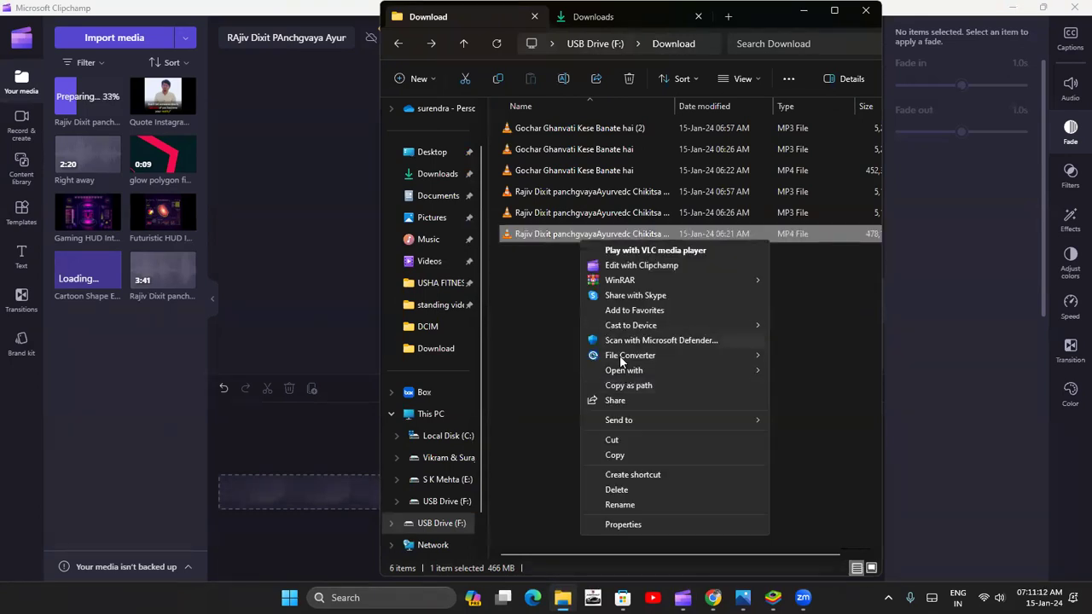
{"action": "mouse_move", "coordinate": [620, 361]}
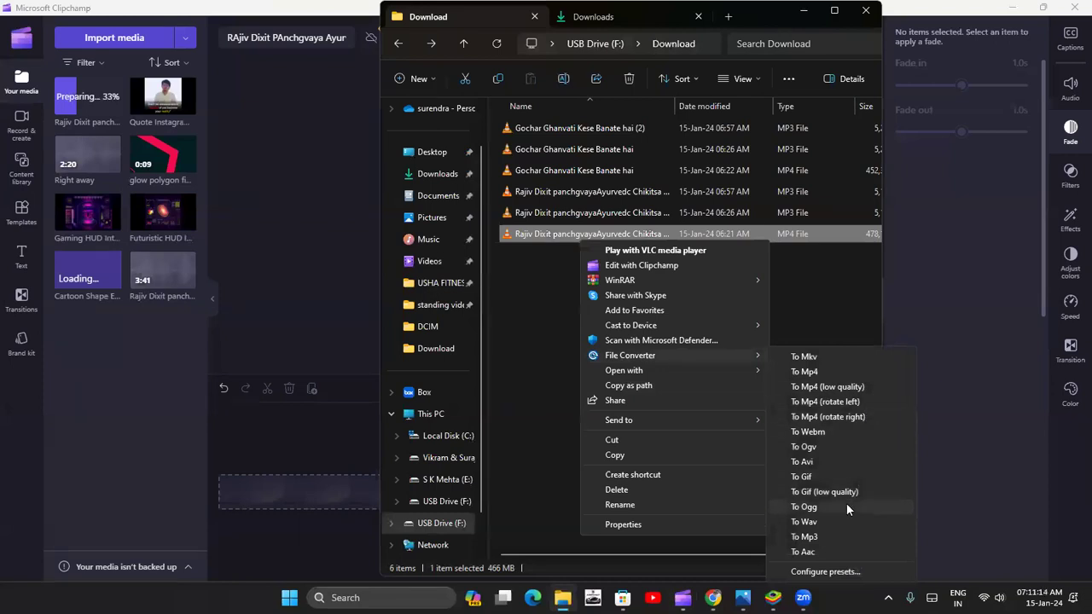
{"action": "left_click", "coordinate": [842, 390]}
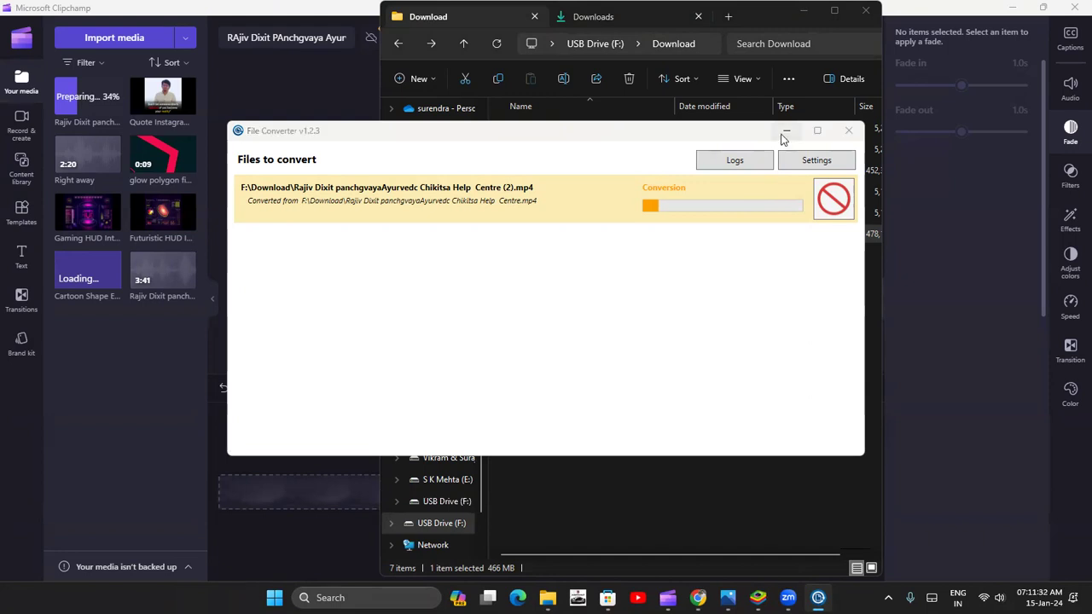
Step: Minimize File Converter, deselect the original MP4, and minimize File Explorer
{"action": "left_click", "coordinate": [786, 130]}
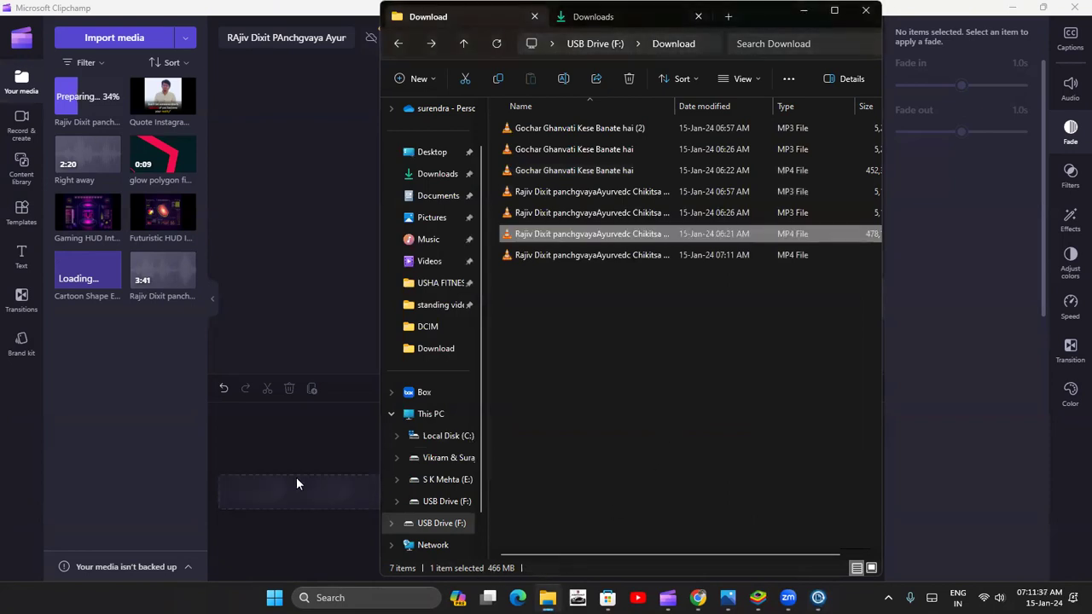
{"action": "left_click", "coordinate": [820, 453]}
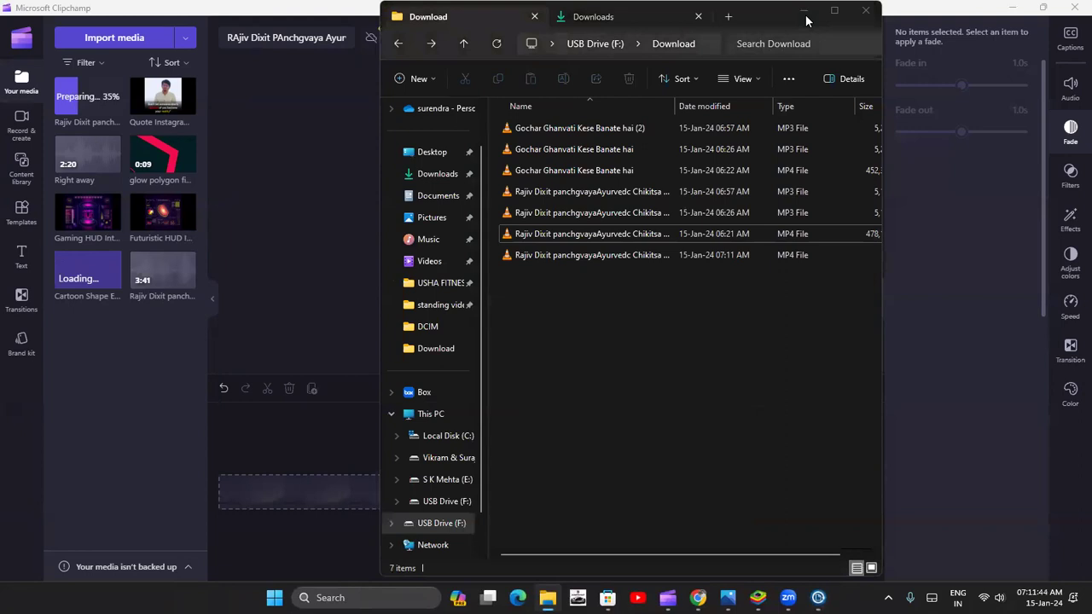
{"action": "left_click", "coordinate": [805, 14]}
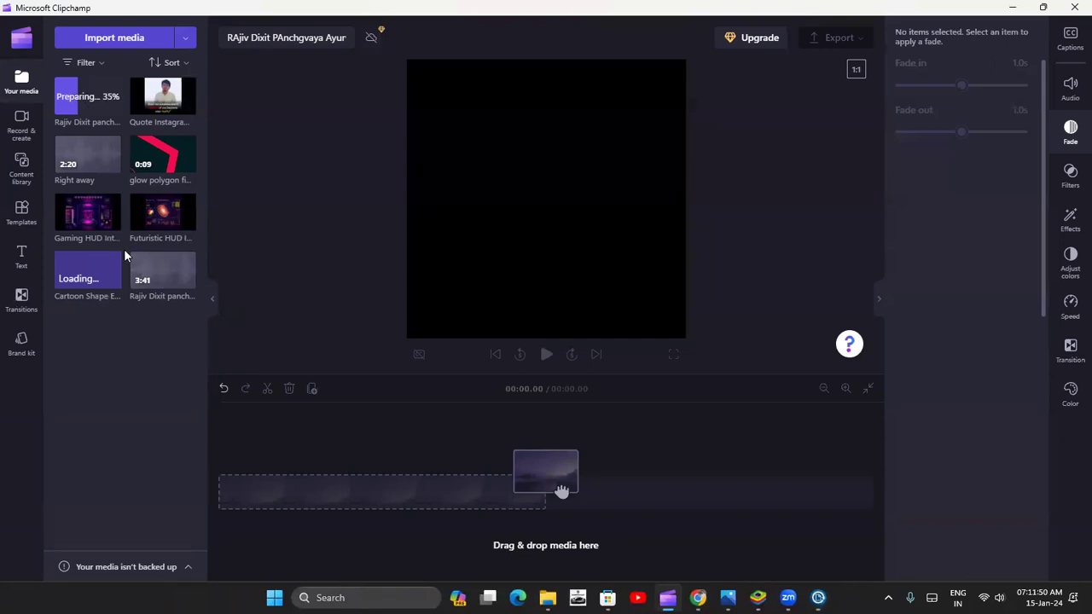
Step: Show the templates gallery and Captions panel, cancelling the Transcribe with AI autocaptions prompt
{"action": "left_click", "coordinate": [21, 221]}
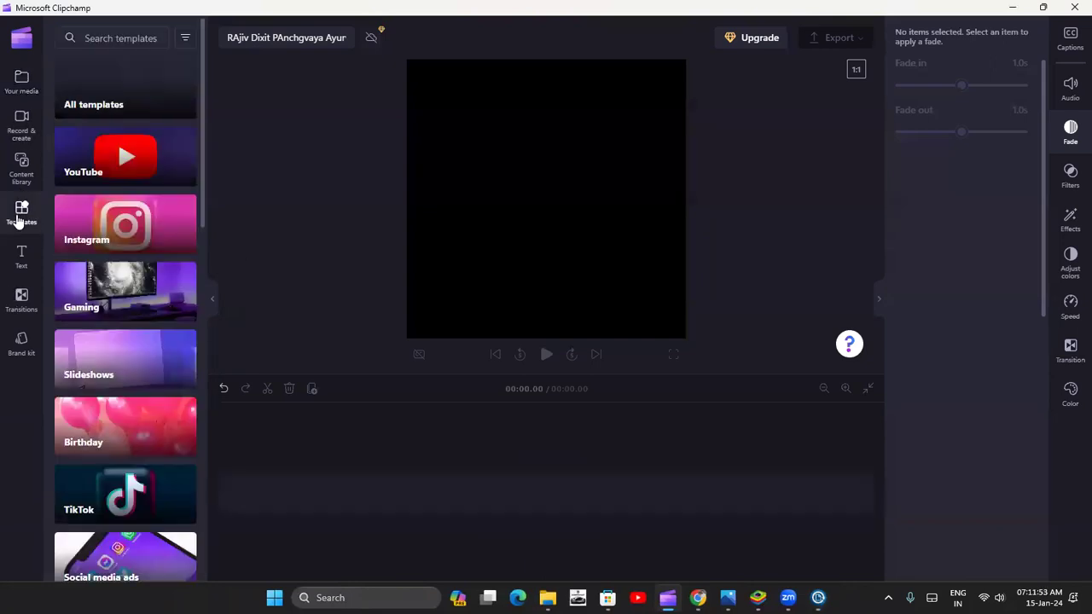
{"action": "left_click", "coordinate": [1071, 39]}
{"action": "left_click", "coordinate": [978, 61]}
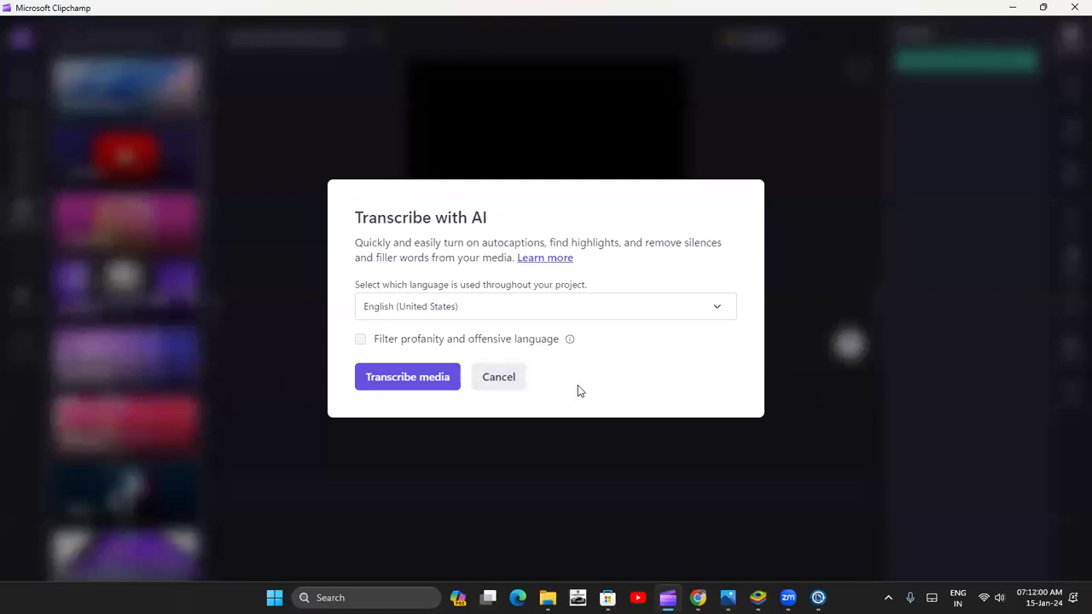
{"action": "left_click", "coordinate": [512, 394]}
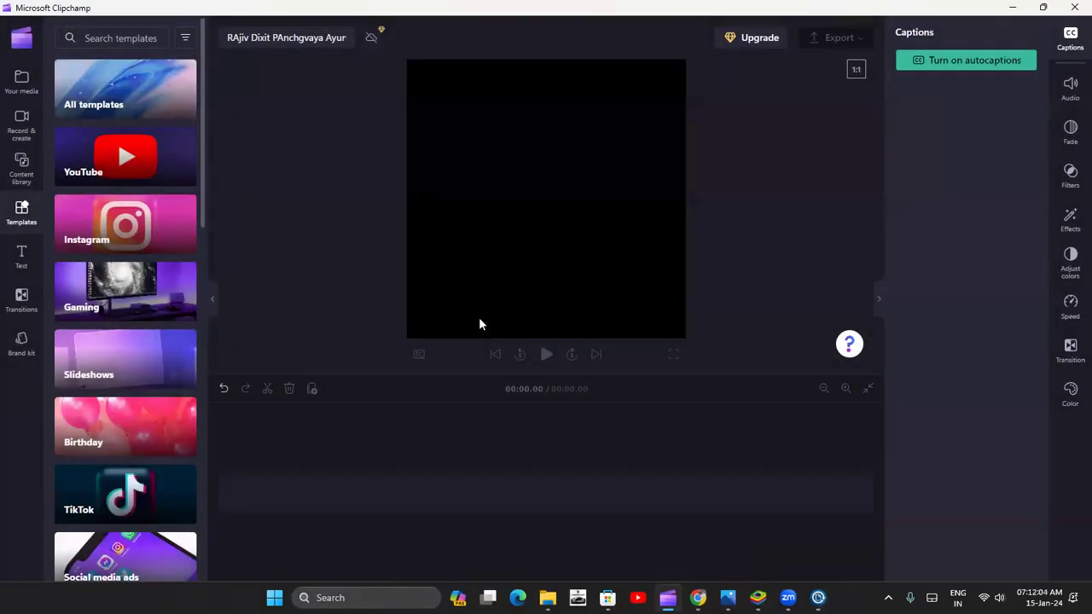
Step: Set the project aspect ratio to 16:9 Widescreen and show the Audio panel
{"action": "left_click", "coordinate": [857, 72]}
{"action": "left_click", "coordinate": [857, 98]}
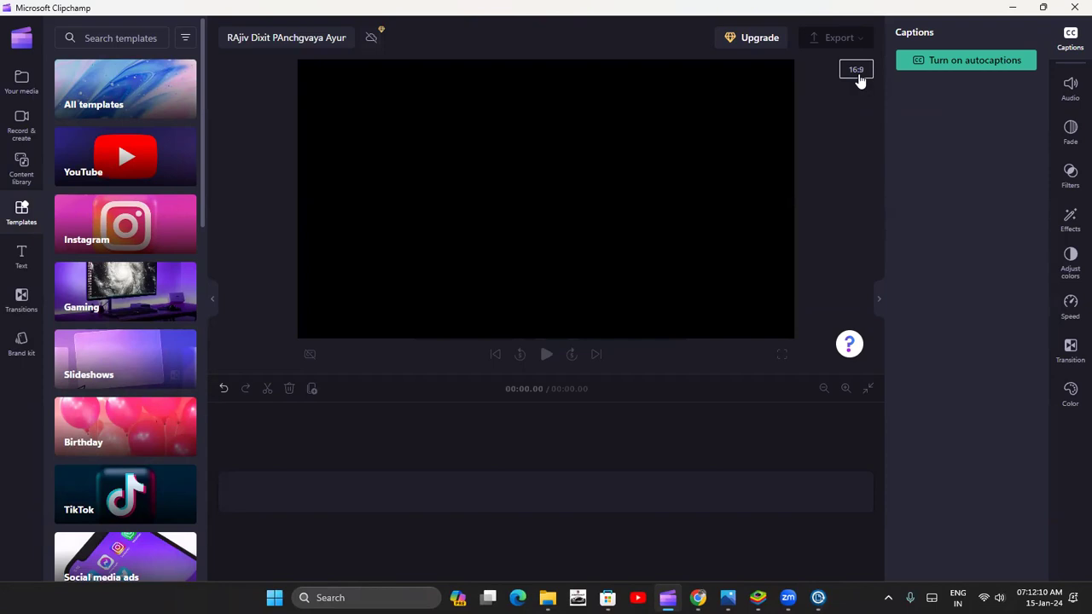
{"action": "left_click", "coordinate": [858, 72]}
{"action": "left_click", "coordinate": [857, 147]}
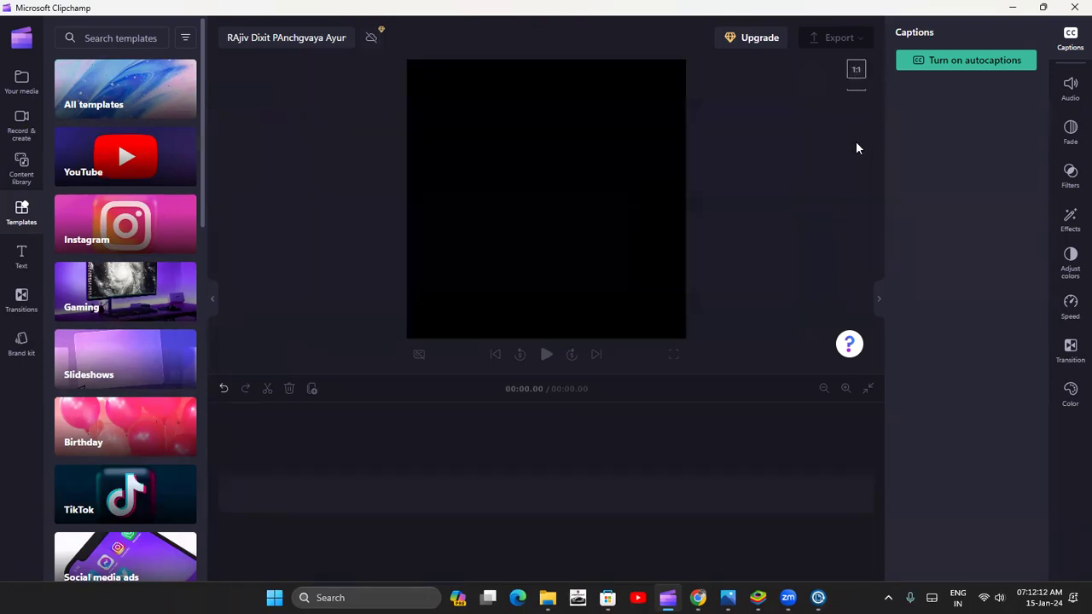
{"action": "left_click", "coordinate": [859, 71]}
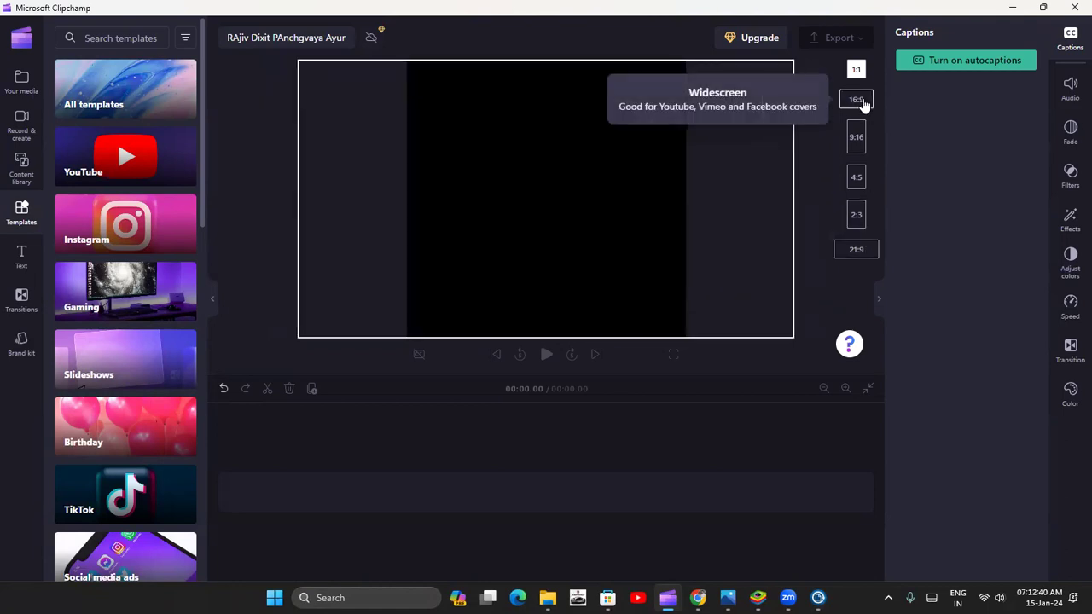
{"action": "left_click", "coordinate": [857, 100]}
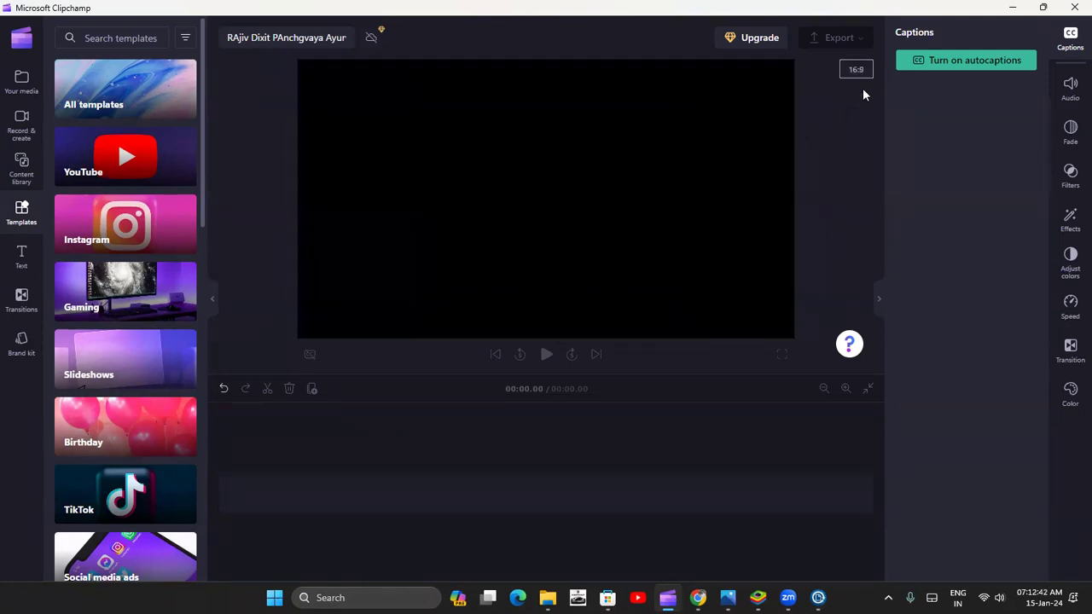
{"action": "left_click", "coordinate": [863, 73]}
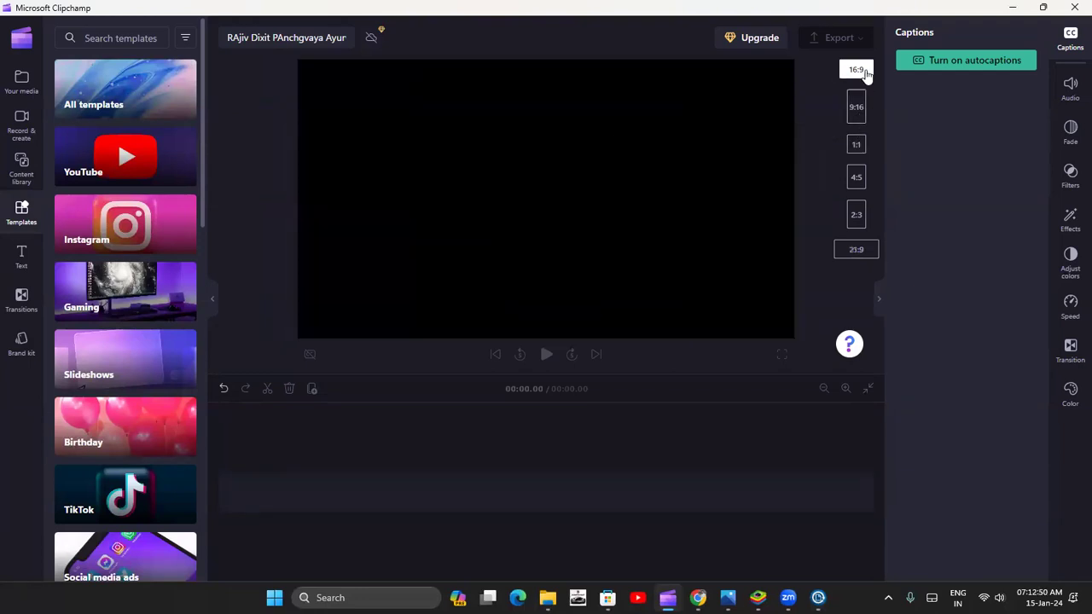
{"action": "left_click", "coordinate": [1071, 87]}
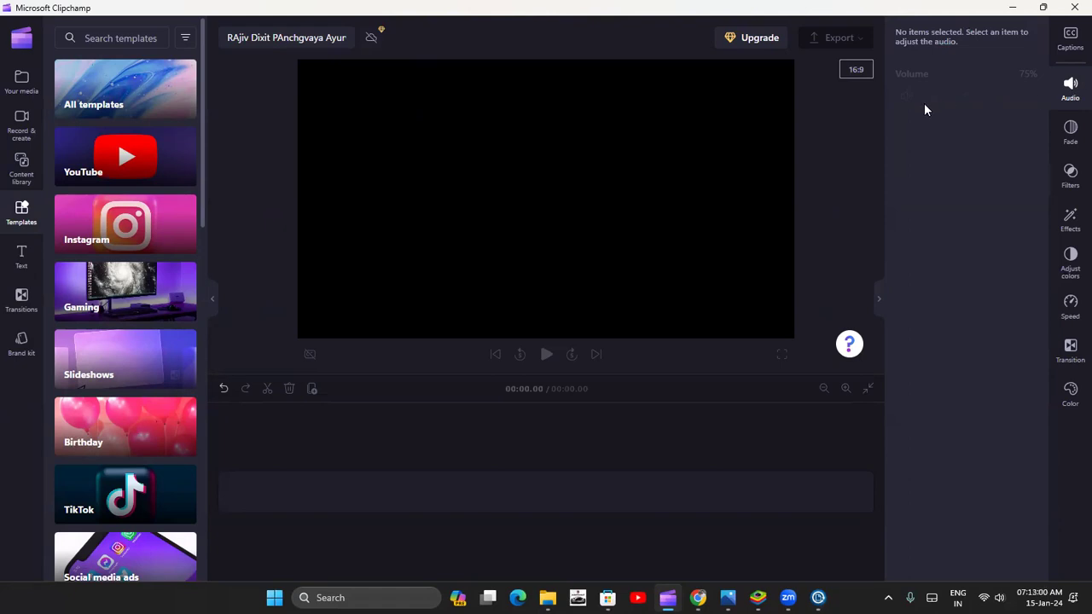
{"action": "left_click", "coordinate": [1072, 145]}
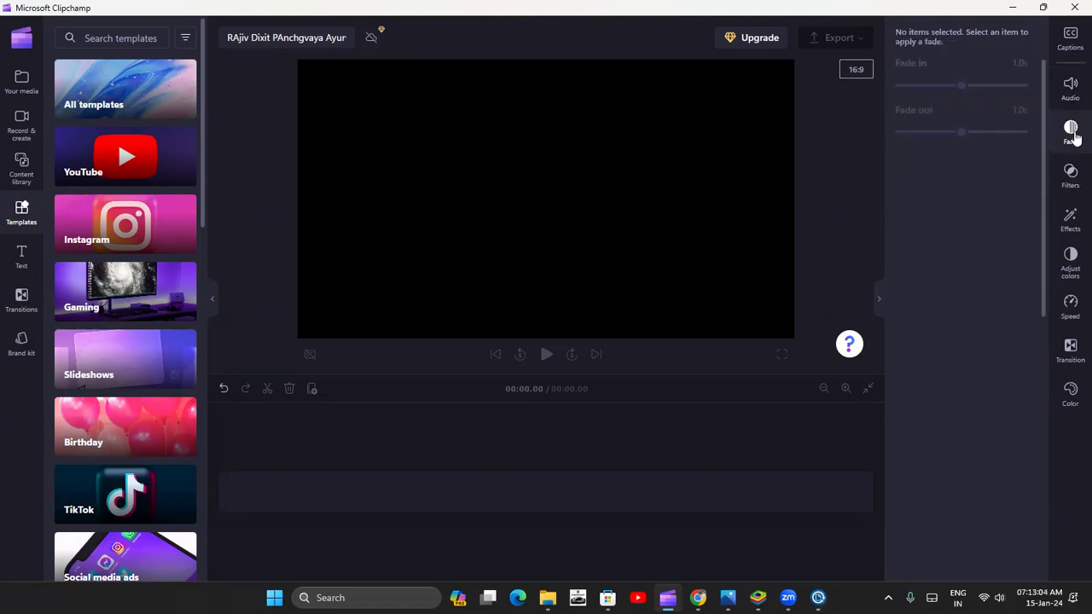
{"action": "left_click", "coordinate": [1070, 186]}
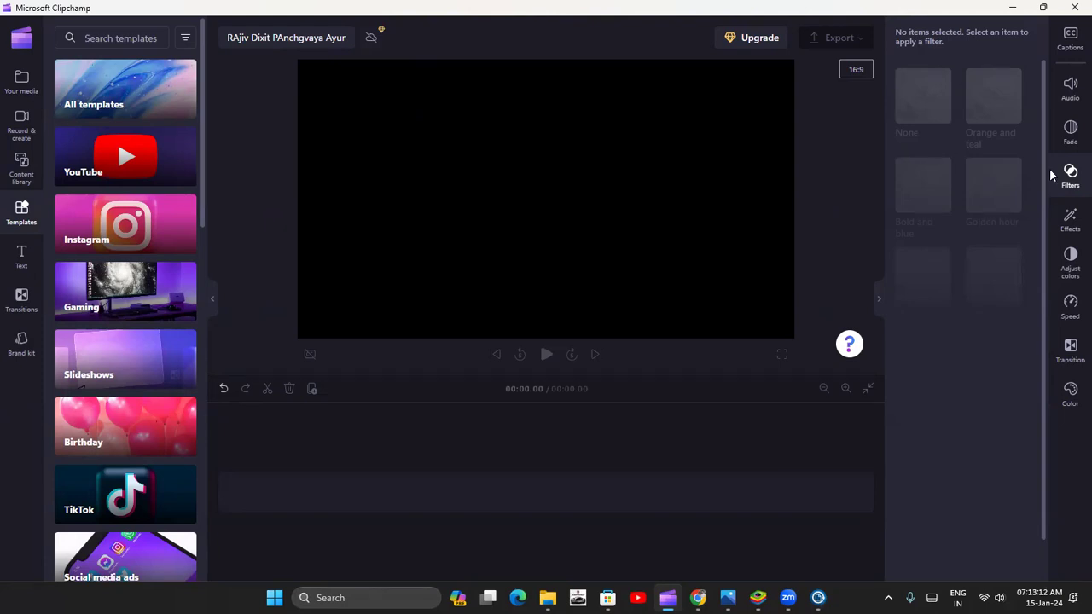
{"action": "left_click", "coordinate": [1070, 220]}
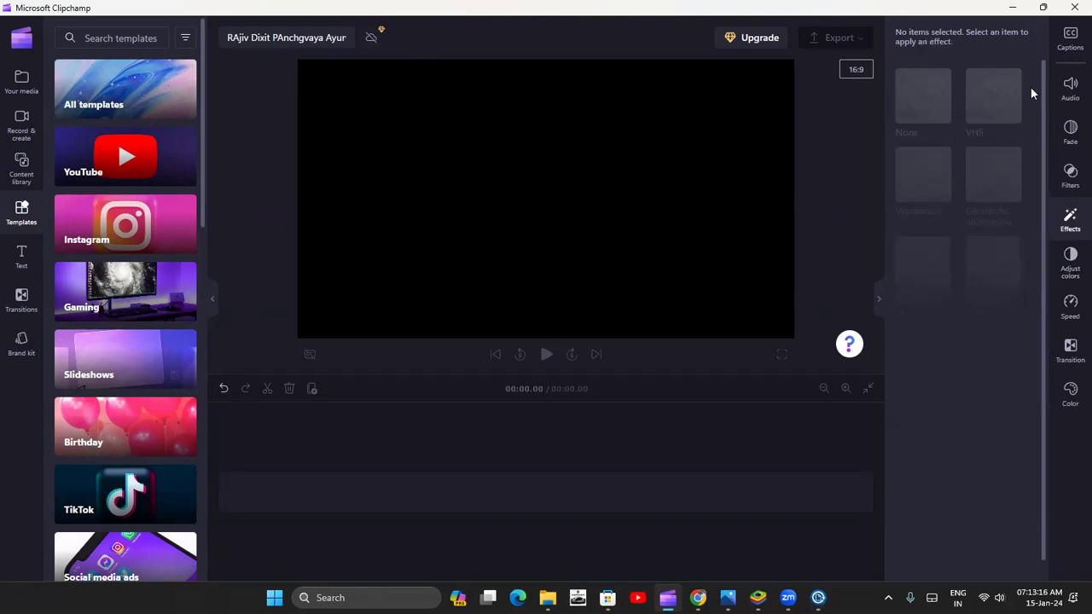
{"action": "left_click", "coordinate": [1071, 263]}
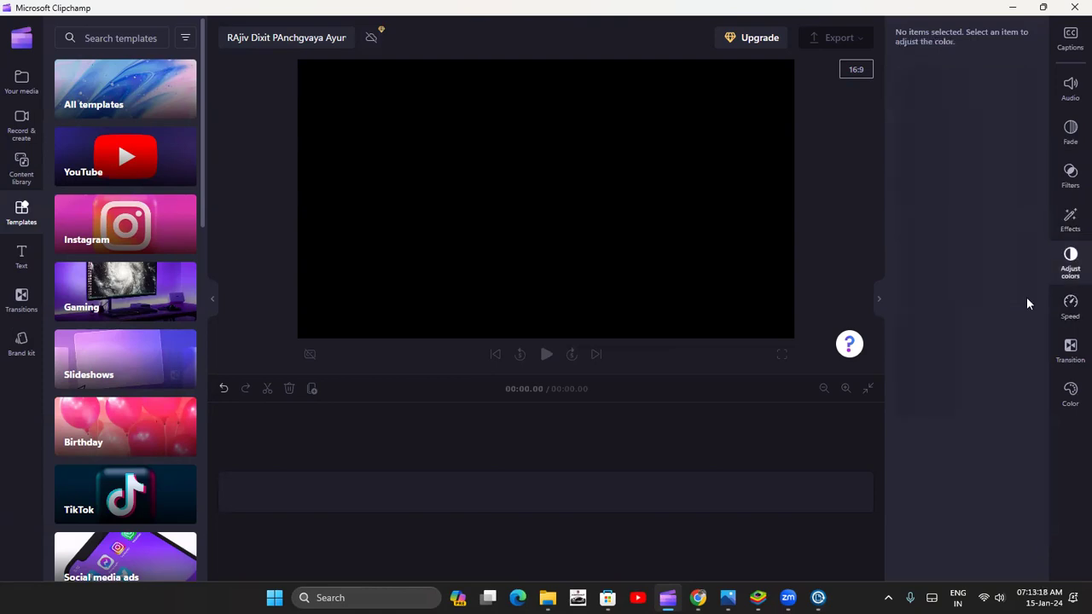
{"action": "left_click", "coordinate": [1015, 70]}
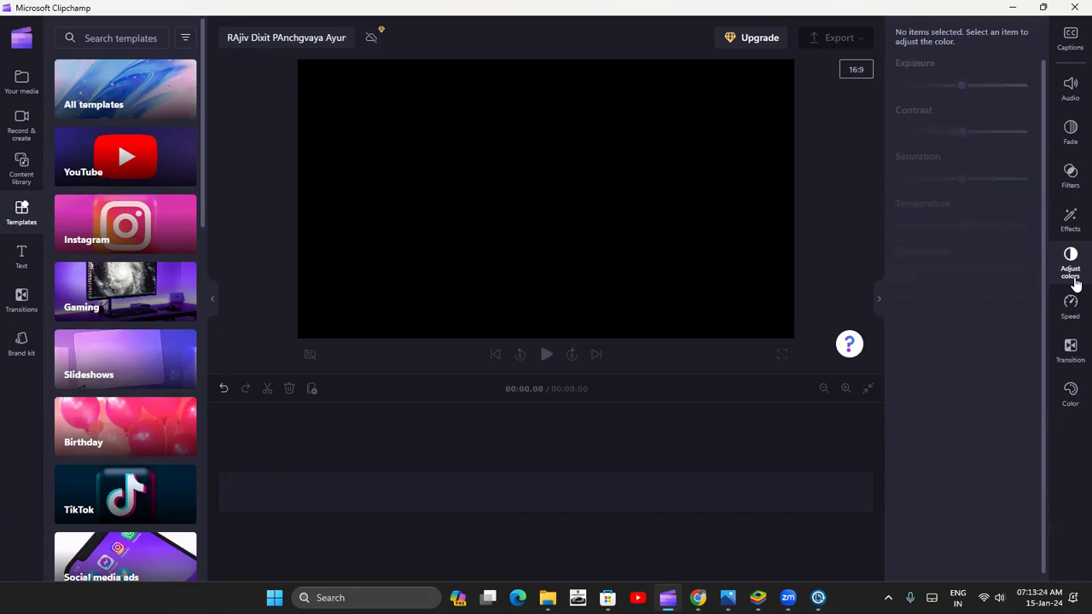
{"action": "left_click", "coordinate": [1073, 317]}
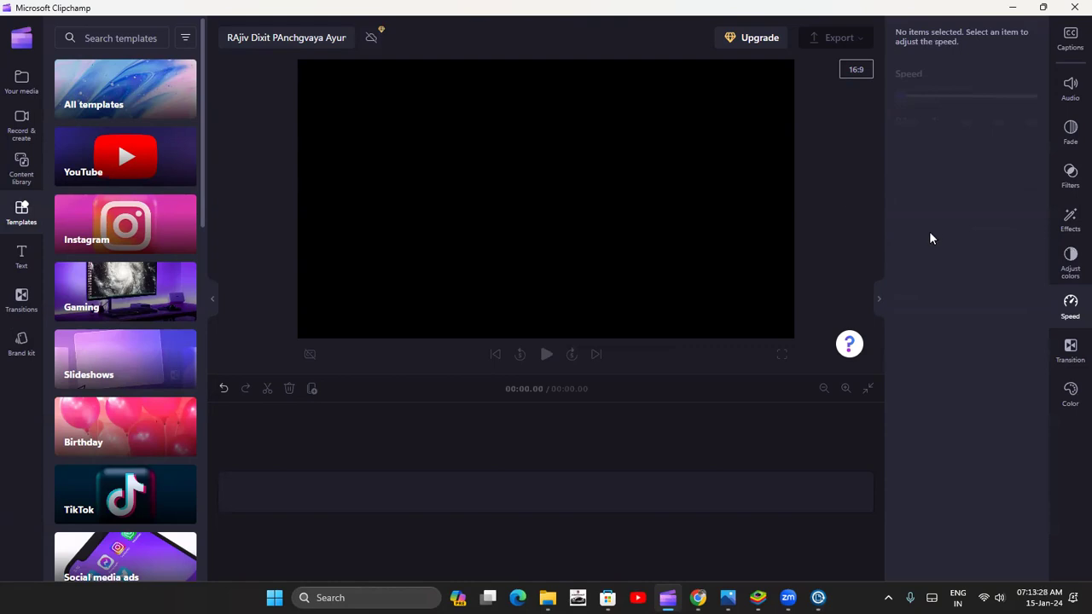
{"action": "left_click", "coordinate": [1071, 351]}
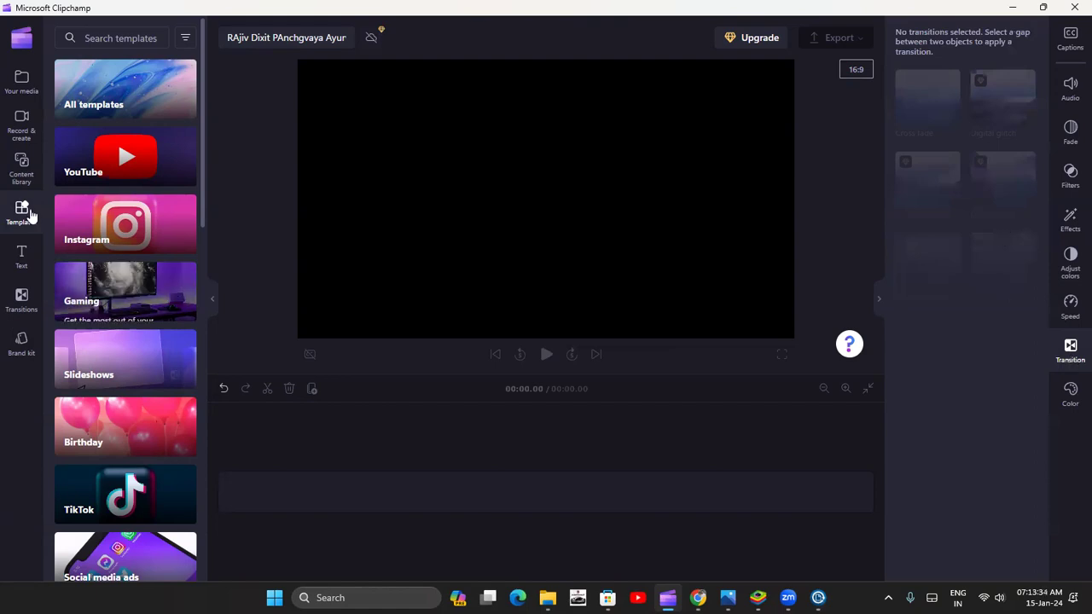
{"action": "left_click", "coordinate": [1070, 395]}
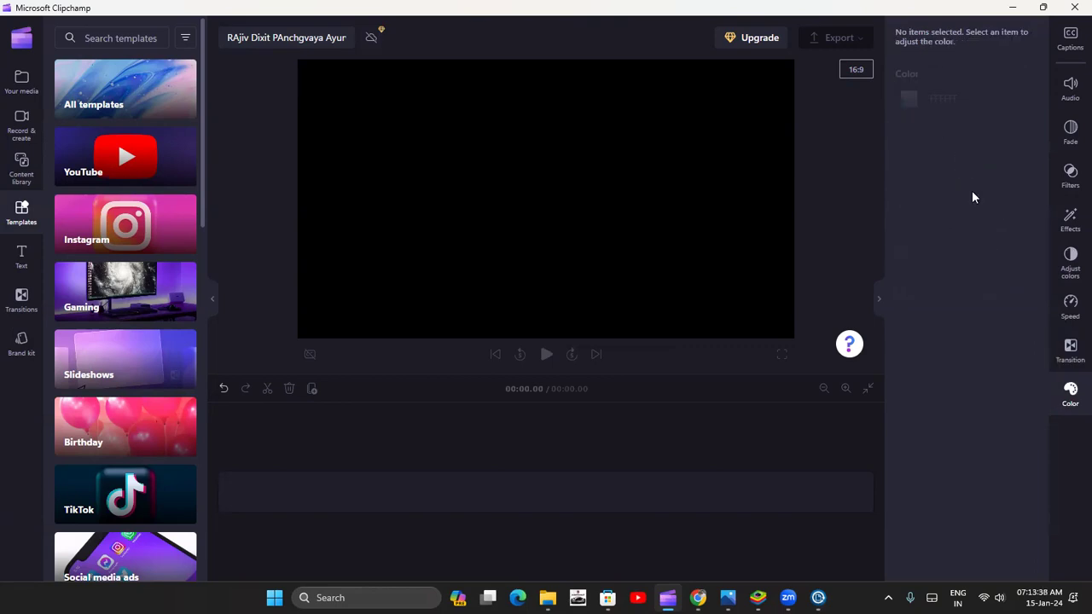
{"action": "left_click", "coordinate": [1071, 52]}
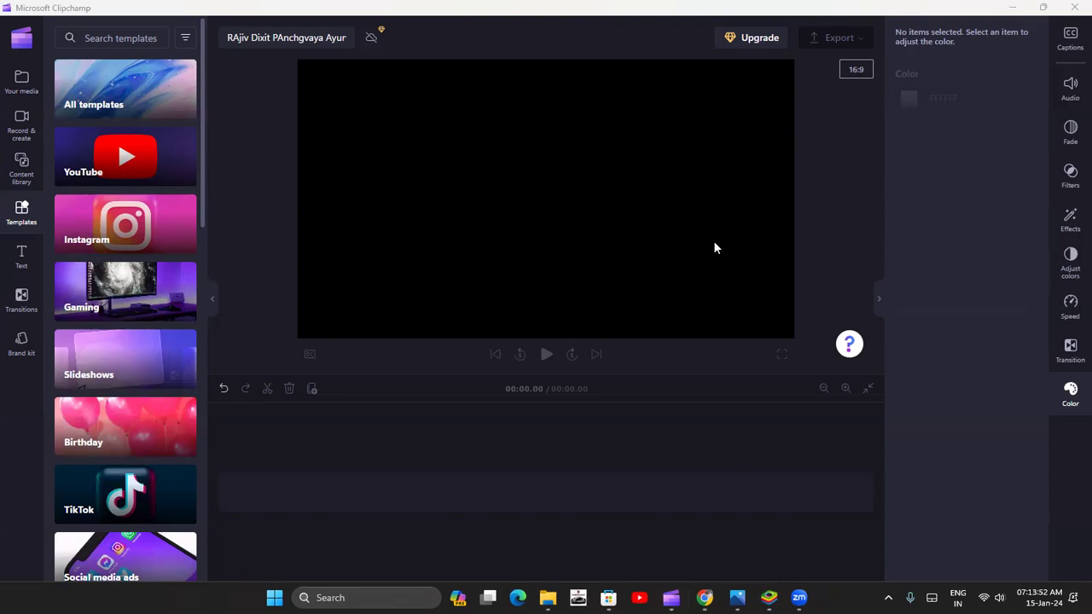
Step: Drag the newest MP4 from F:\Download in File Explorer into Clipchamp's media library
{"action": "mouse_move", "coordinate": [622, 597]}
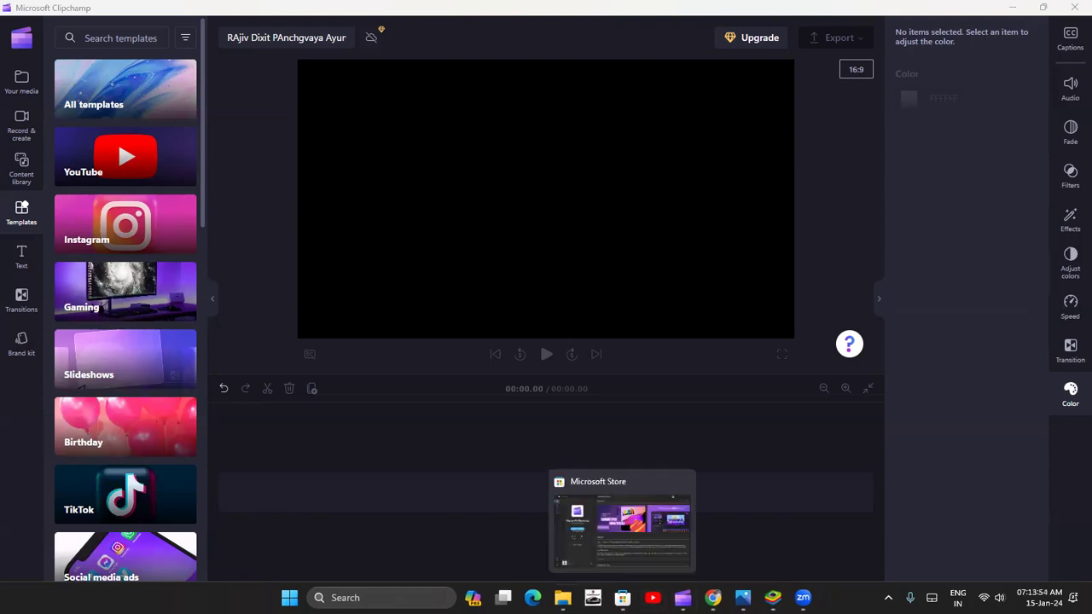
{"action": "left_click", "coordinate": [563, 597]}
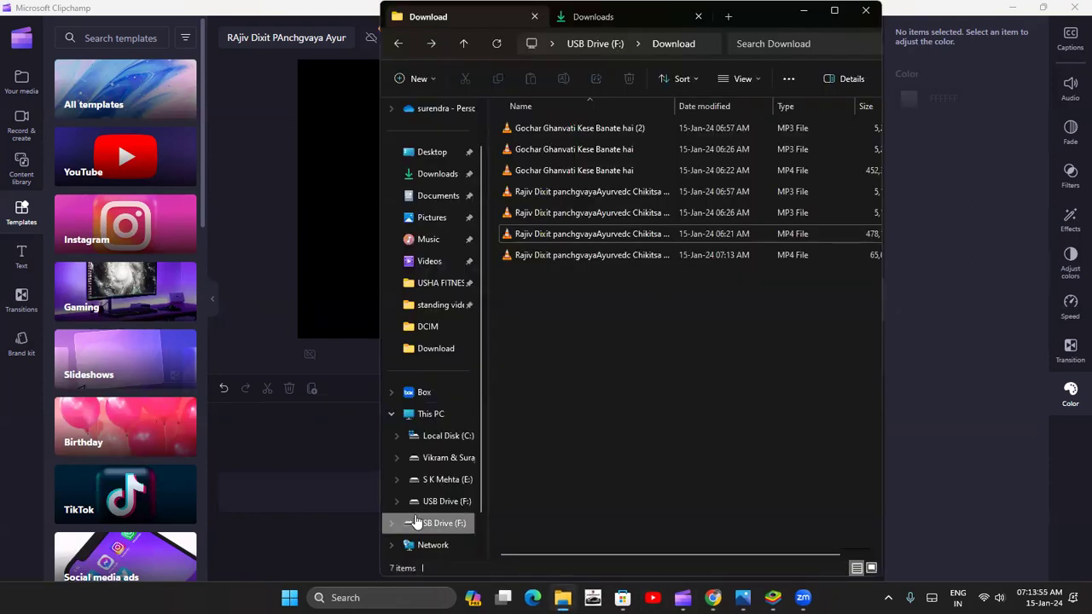
{"action": "left_click", "coordinate": [635, 255]}
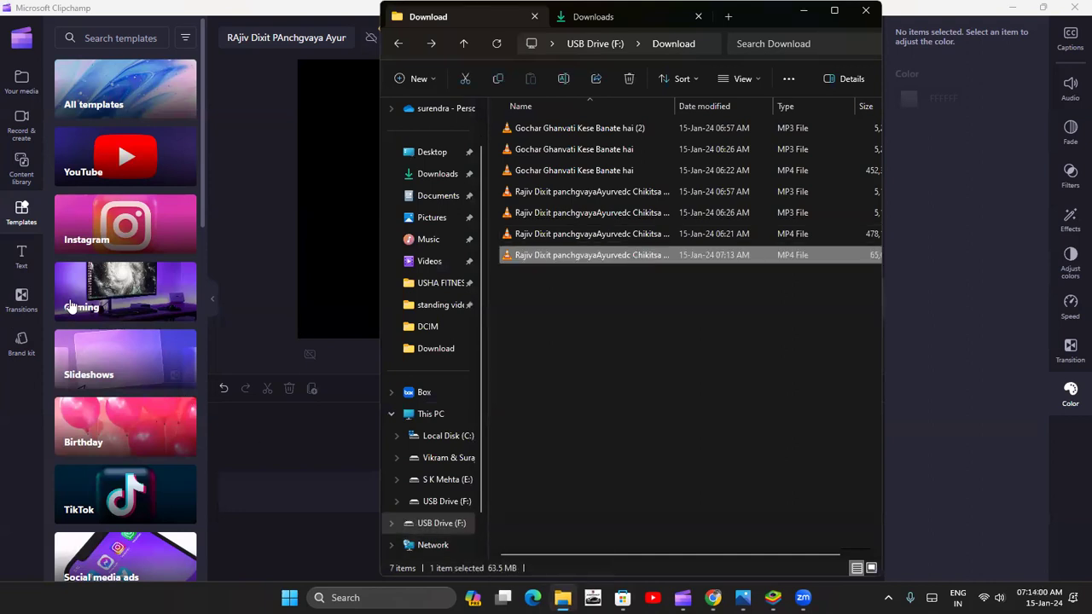
{"action": "left_click", "coordinate": [12, 124]}
{"action": "left_click", "coordinate": [14, 85]}
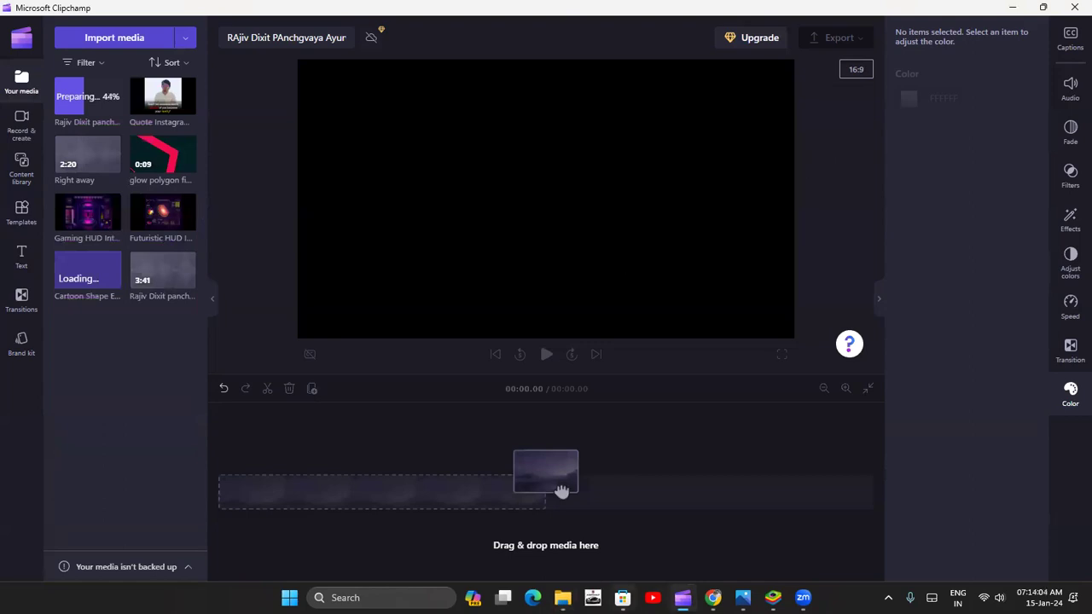
{"action": "key", "text": "alt+Tab"}
{"action": "left_click_drag", "start_coordinate": [680, 260], "coordinate": [186, 217]}
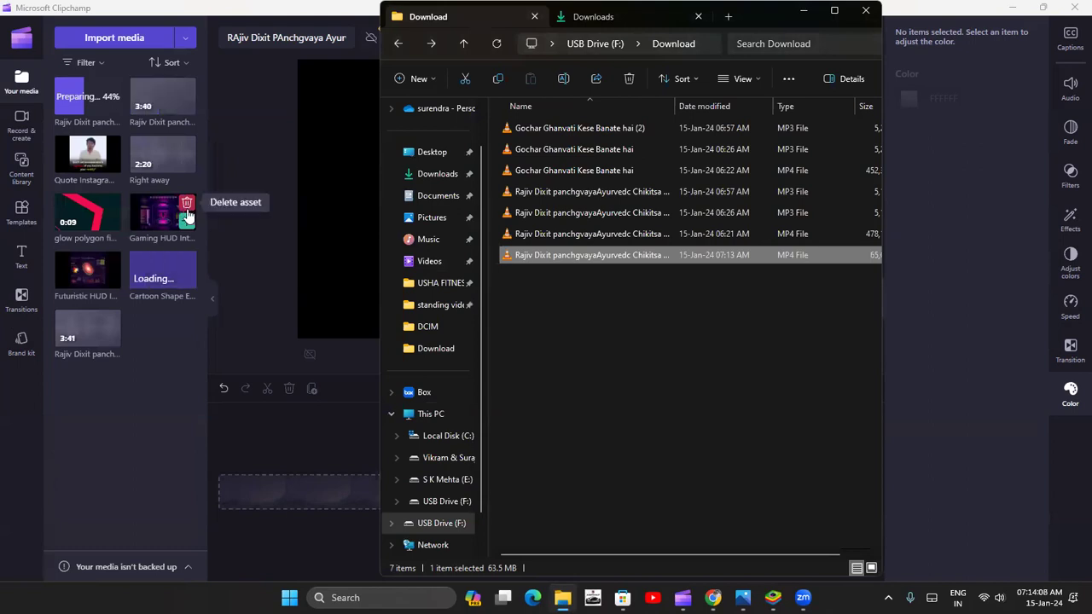
{"action": "left_click", "coordinate": [807, 12]}
Step: Place the 3:40 talking-head video on the timeline and preview it briefly
{"action": "mouse_move", "coordinate": [159, 96]}
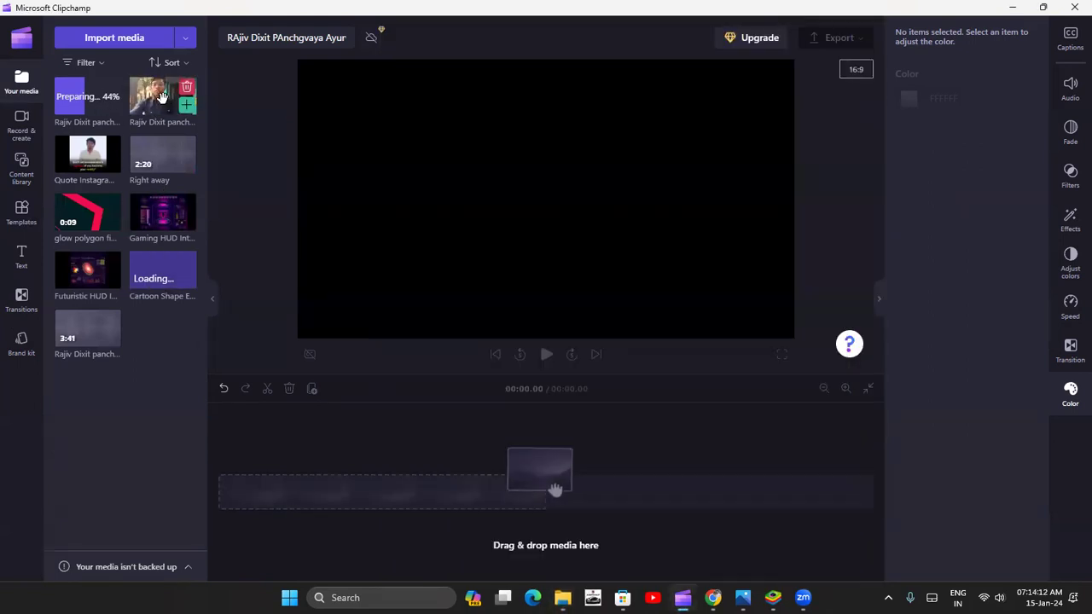
{"action": "left_click_drag", "start_coordinate": [160, 96], "coordinate": [244, 496]}
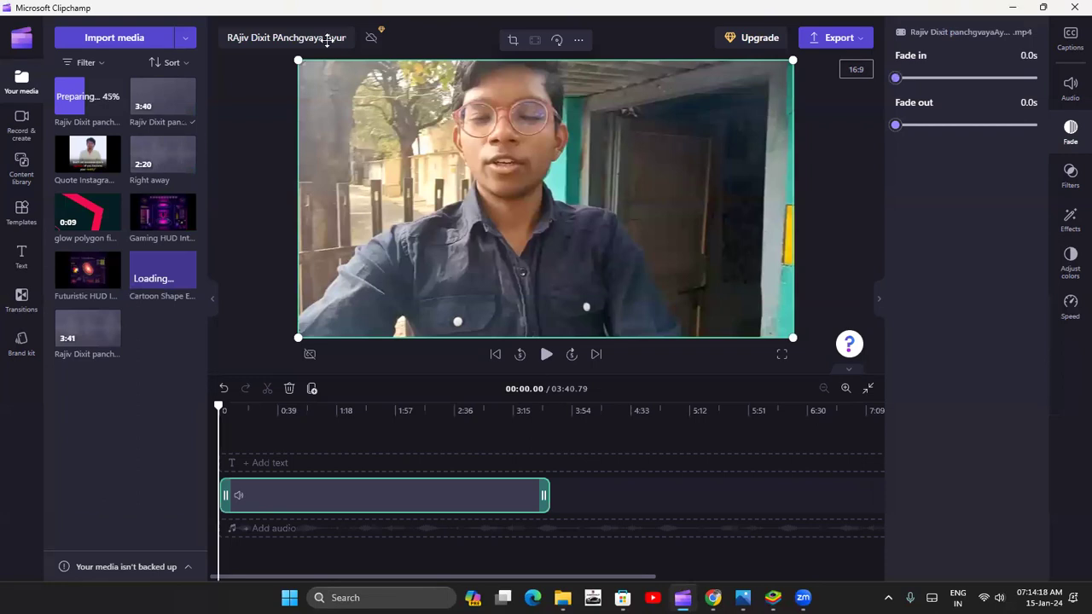
{"action": "left_click", "coordinate": [546, 355]}
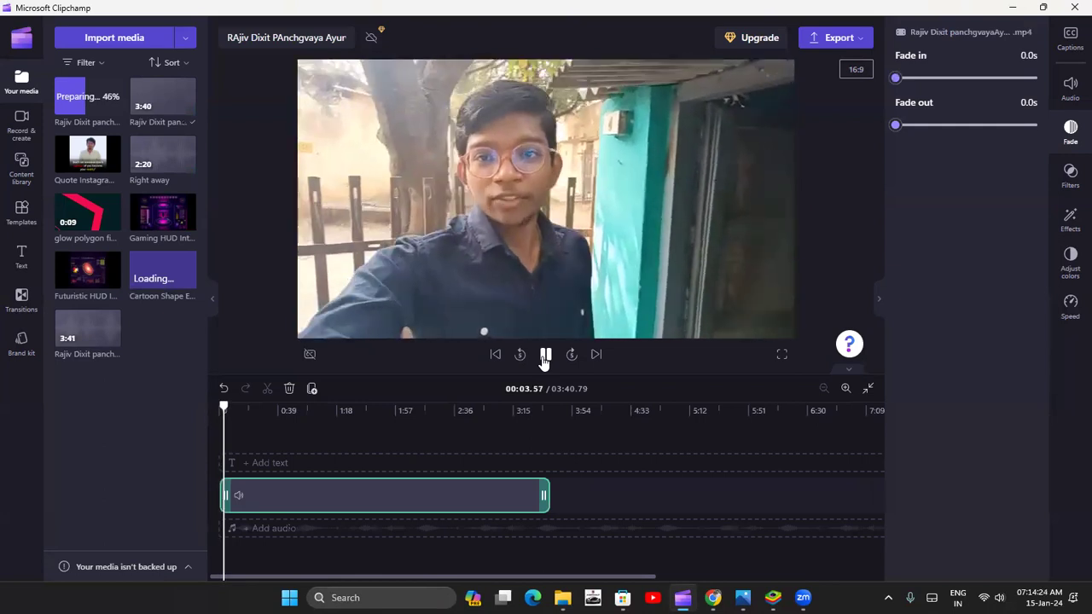
{"action": "left_click", "coordinate": [546, 355]}
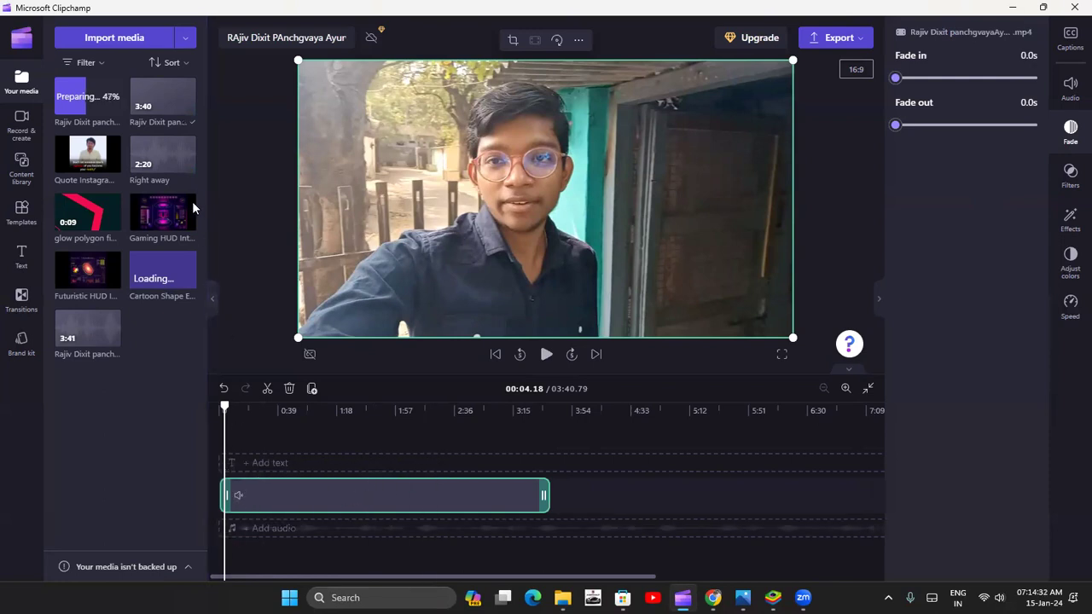
Step: Lay the 3:41 WAV recording beneath the video and play them back together
{"action": "mouse_move", "coordinate": [77, 162]}
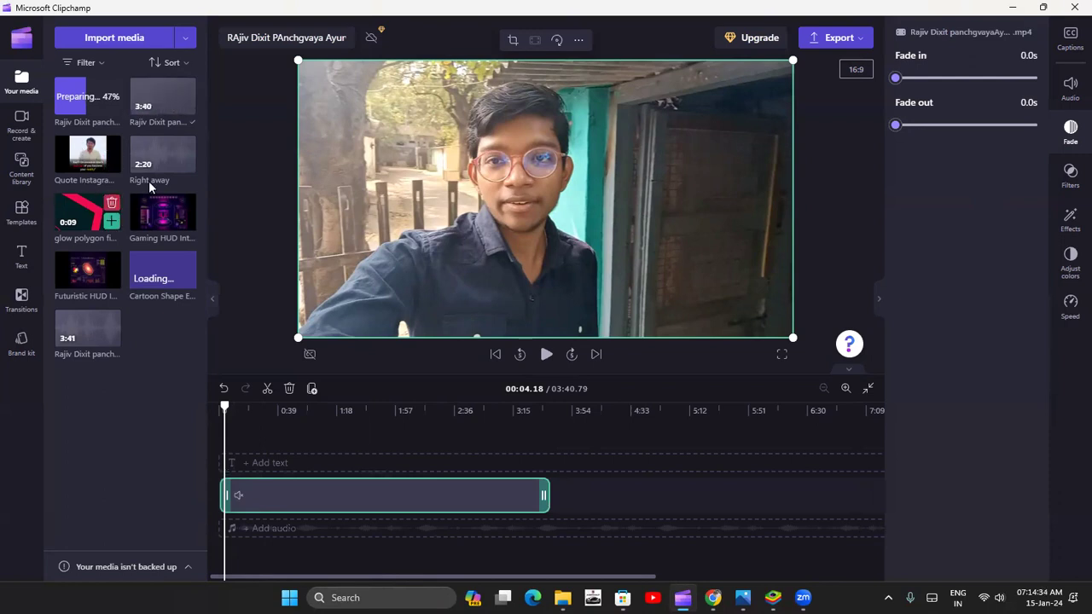
{"action": "mouse_move", "coordinate": [82, 331]}
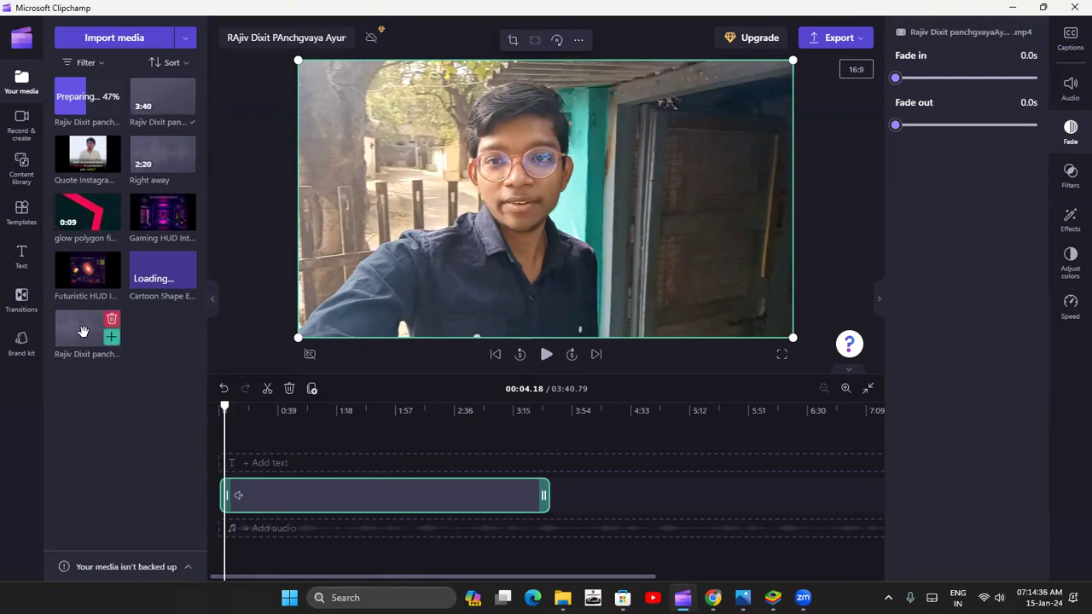
{"action": "left_click_drag", "start_coordinate": [82, 330], "coordinate": [263, 530]}
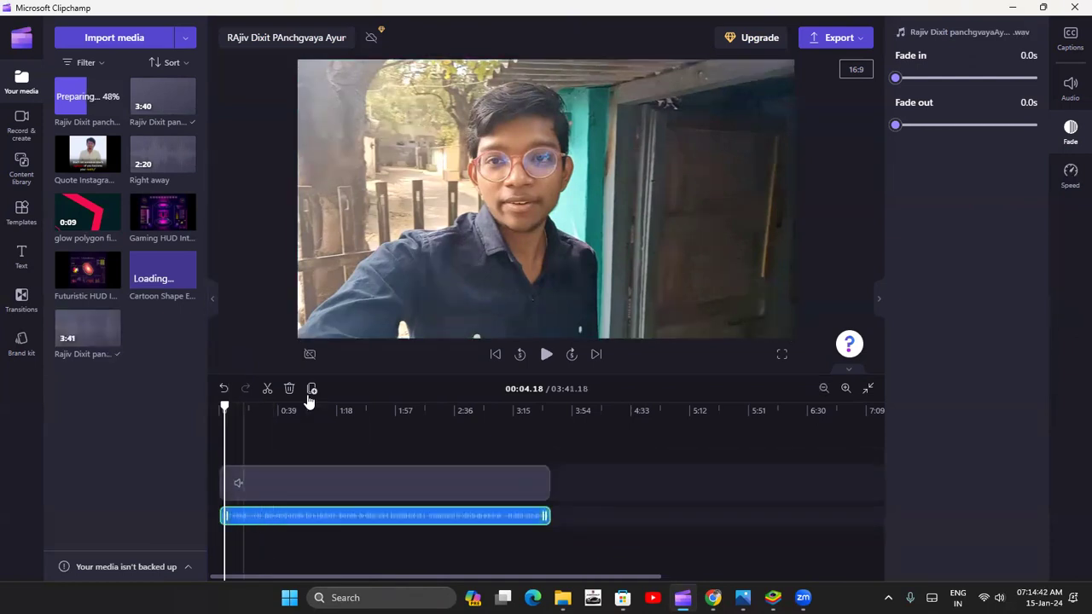
{"action": "left_click", "coordinate": [545, 355]}
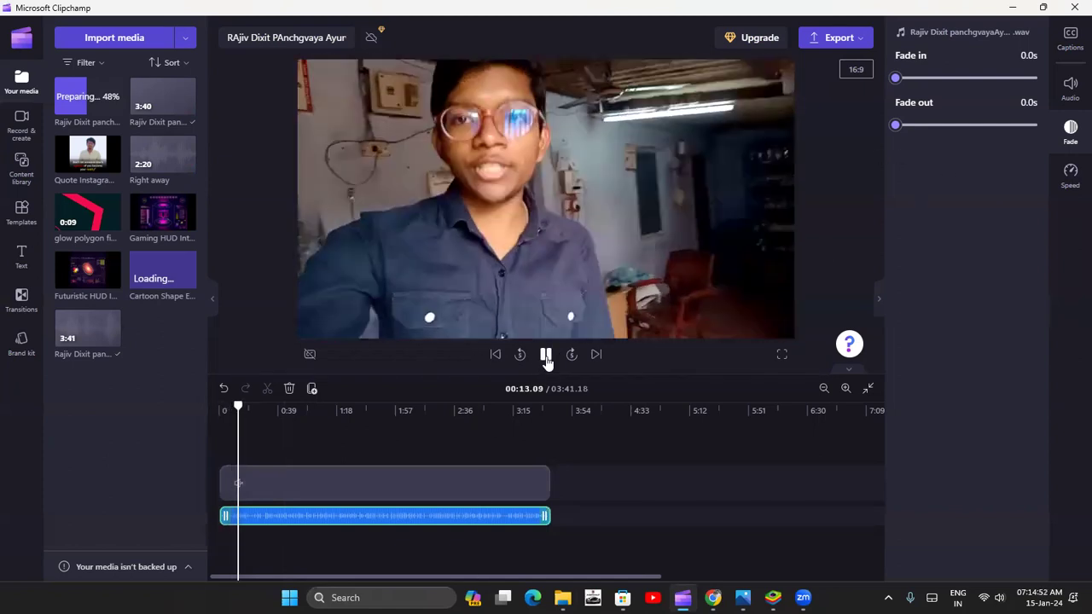
{"action": "left_click", "coordinate": [546, 354]}
Step: Review the WAV track's volume, fade and speed settings, setting a 2.0s fade
{"action": "left_click", "coordinate": [1073, 88]}
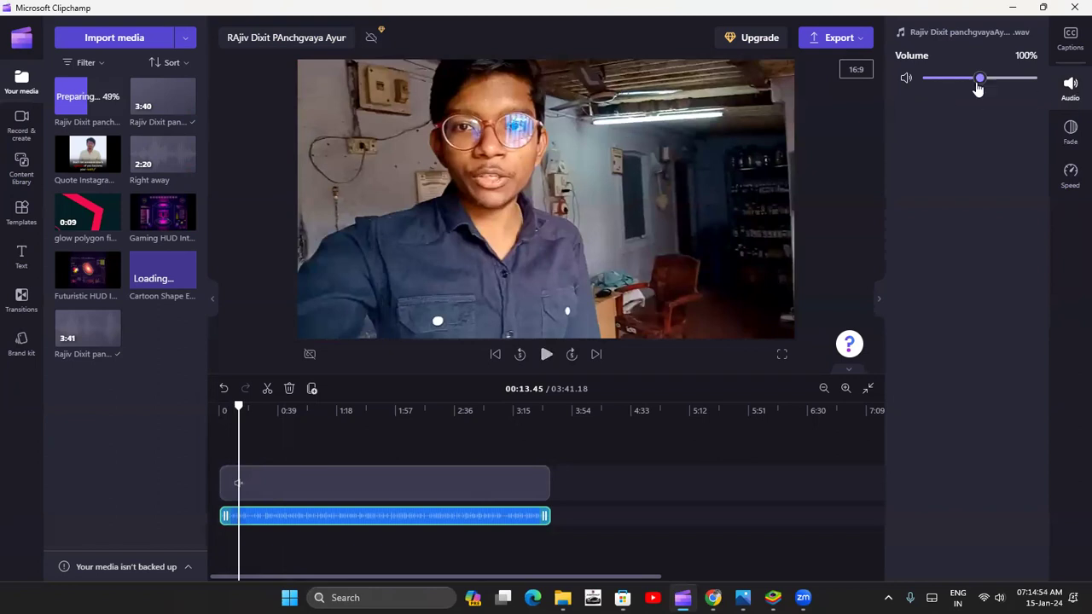
{"action": "left_click", "coordinate": [1071, 132]}
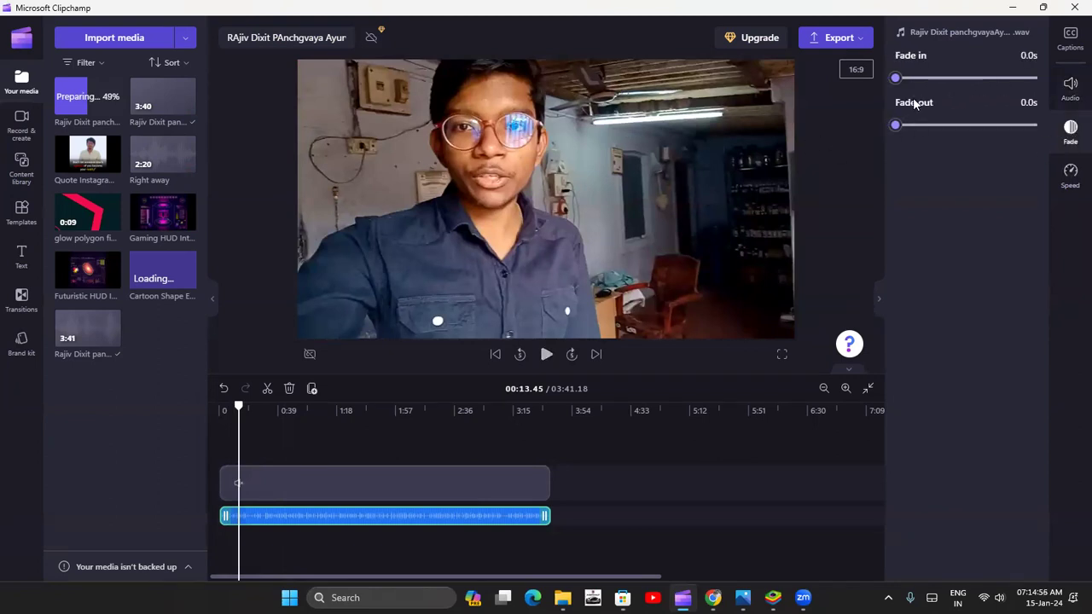
{"action": "mouse_move", "coordinate": [898, 80]}
{"action": "left_mouse_down"}
{"action": "mouse_move", "coordinate": [1040, 89]}
{"action": "mouse_move", "coordinate": [896, 79]}
{"action": "left_mouse_up"}
{"action": "mouse_move", "coordinate": [898, 129]}
{"action": "left_mouse_down"}
{"action": "mouse_move", "coordinate": [1050, 134]}
{"action": "mouse_move", "coordinate": [884, 139]}
{"action": "left_mouse_up"}
{"action": "left_click", "coordinate": [1071, 173]}
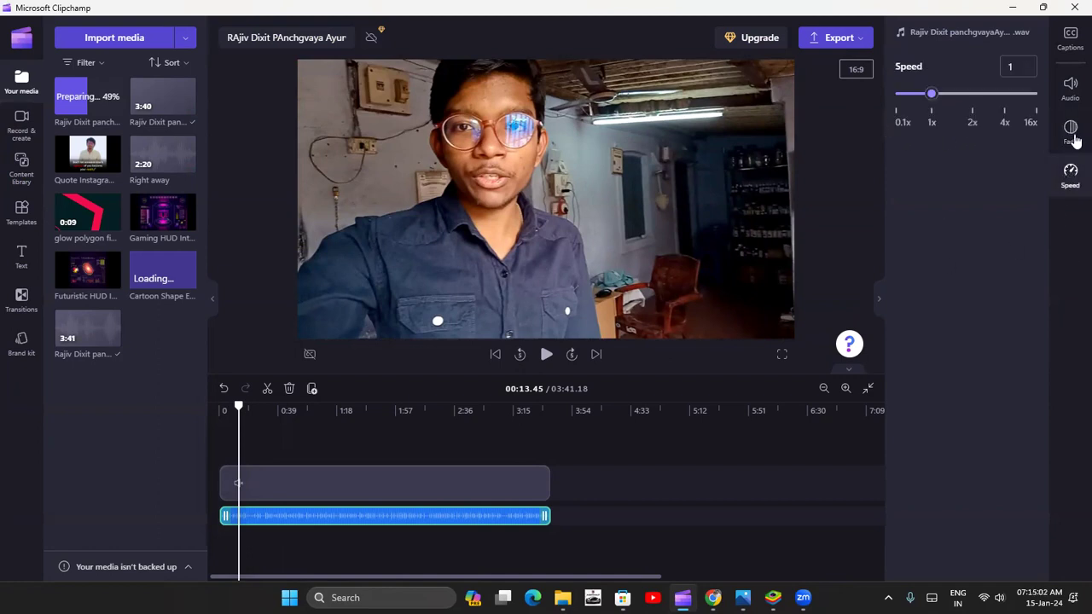
{"action": "left_click", "coordinate": [1071, 38]}
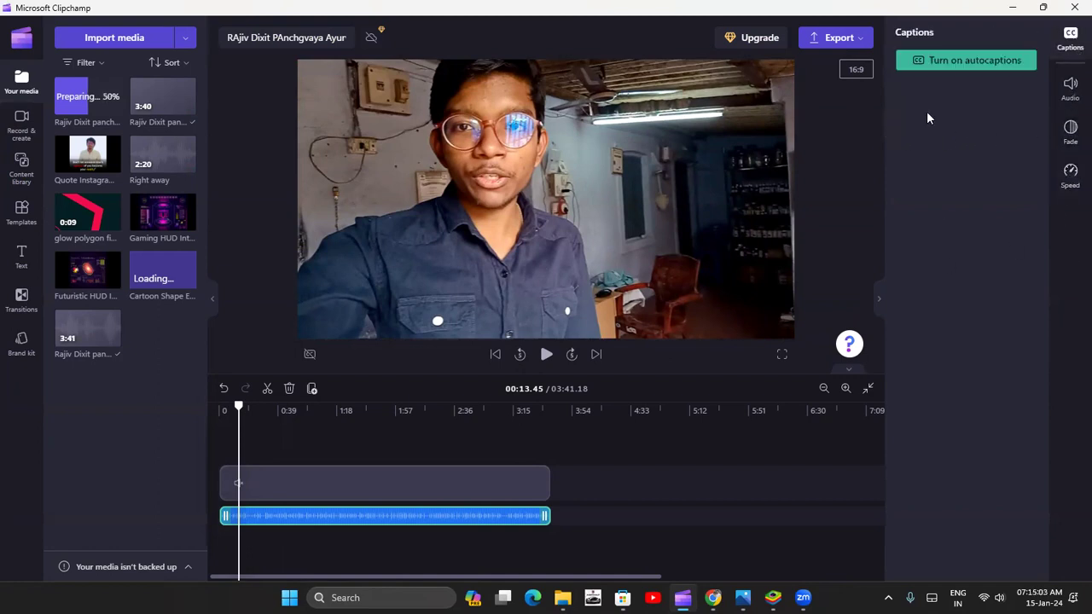
Step: Start English (United States) autocaptions, then shift both clips later to leave a gap at the start
{"action": "left_click", "coordinate": [943, 61]}
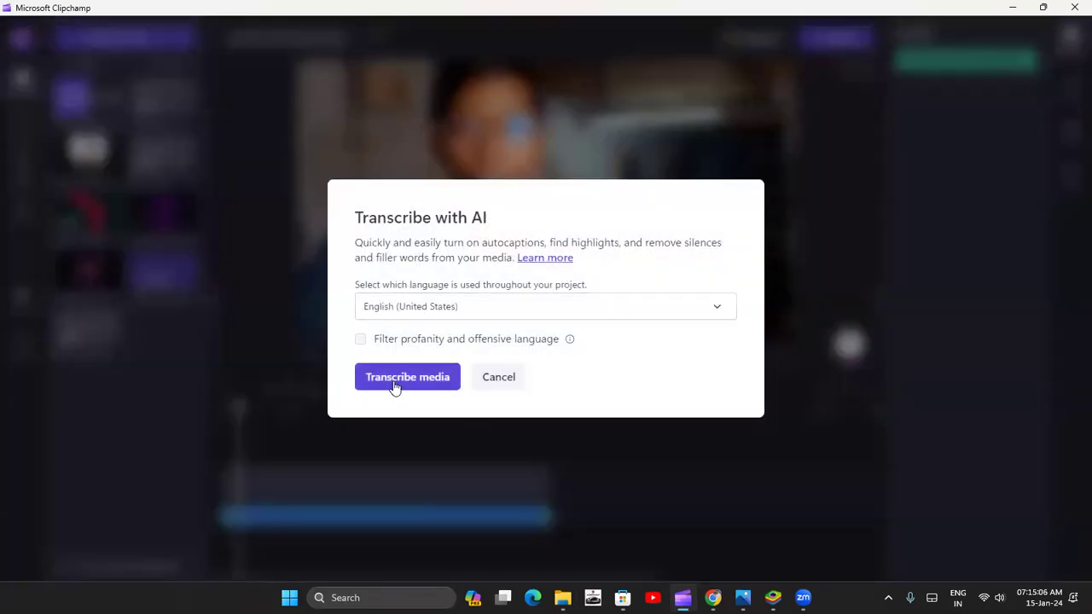
{"action": "left_click", "coordinate": [395, 386]}
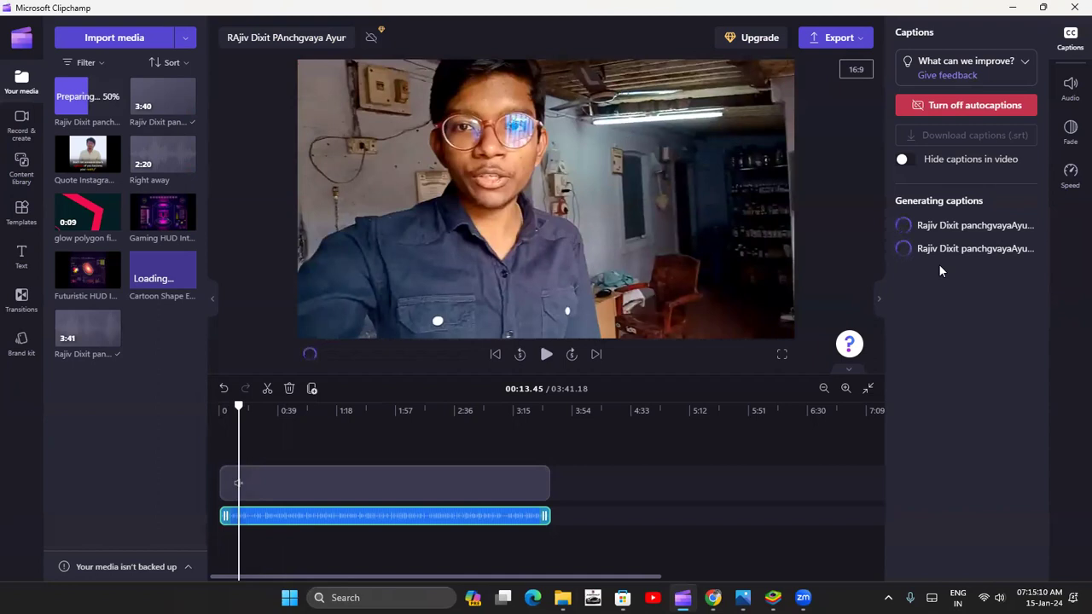
{"action": "left_click", "coordinate": [418, 488]}
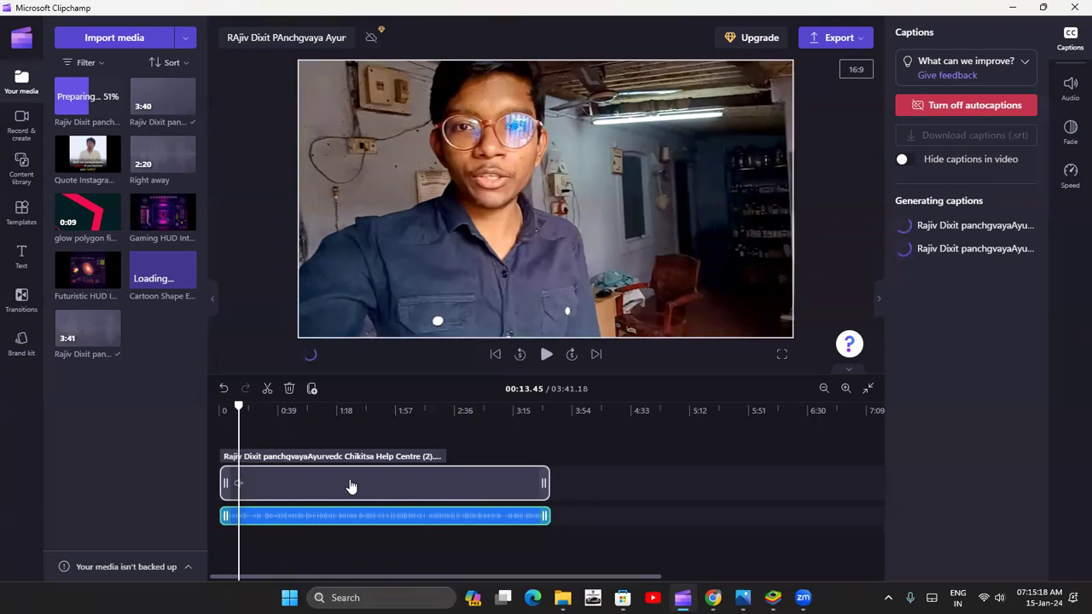
{"action": "left_click_drag", "start_coordinate": [494, 447], "coordinate": [480, 519]}
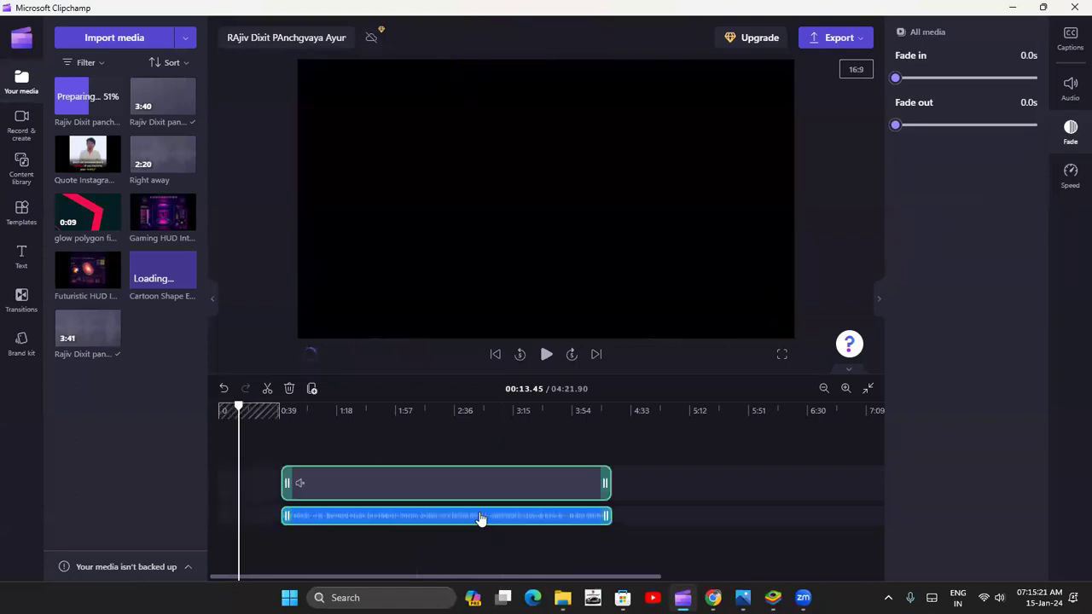
Step: Find the Pastel YouTube intro card among the YouTube templates and add it to the timeline
{"action": "left_click", "coordinate": [21, 164]}
{"action": "left_click", "coordinate": [32, 214]}
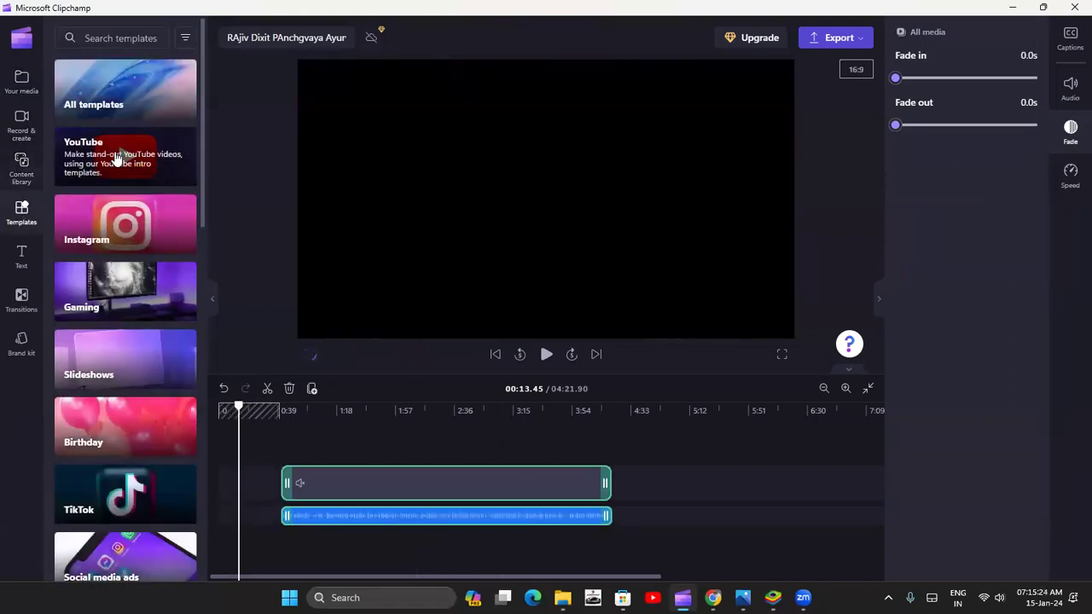
{"action": "left_click", "coordinate": [116, 158]}
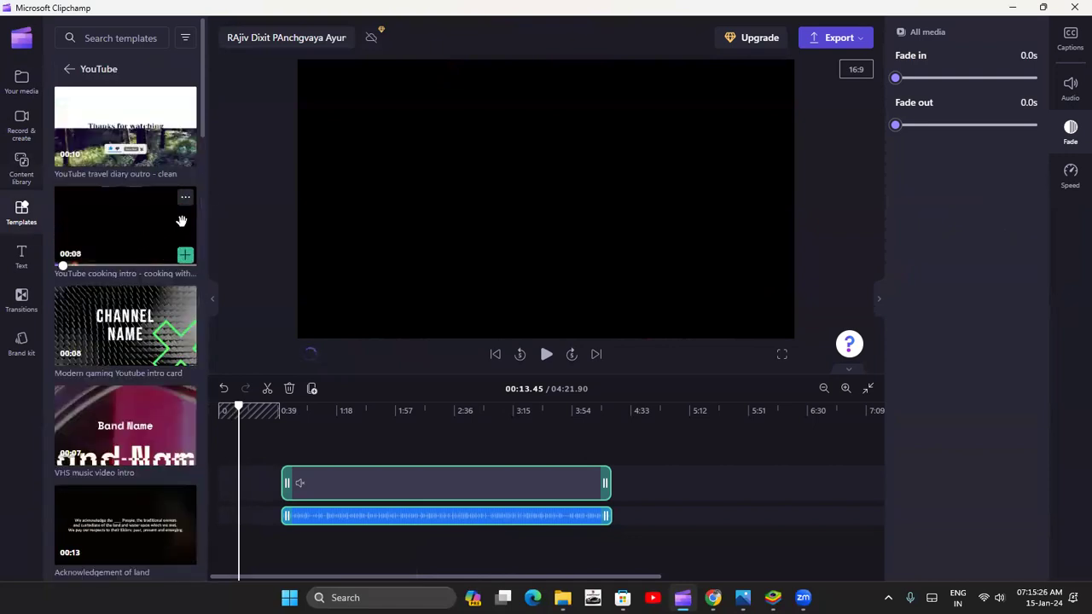
{"action": "scroll", "coordinate": [200, 126], "scroll_direction": "down", "scroll_amount": 1}
{"action": "scroll", "coordinate": [201, 162], "scroll_direction": "down", "scroll_amount": 1}
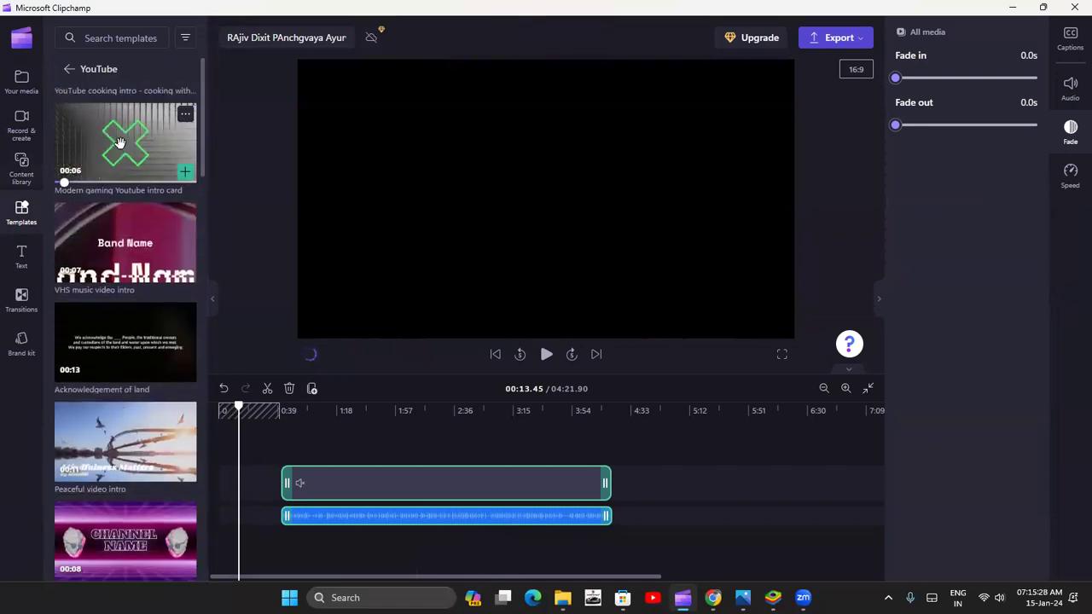
{"action": "mouse_move", "coordinate": [194, 222]}
{"action": "scroll", "coordinate": [207, 213], "scroll_direction": "down", "scroll_amount": 4}
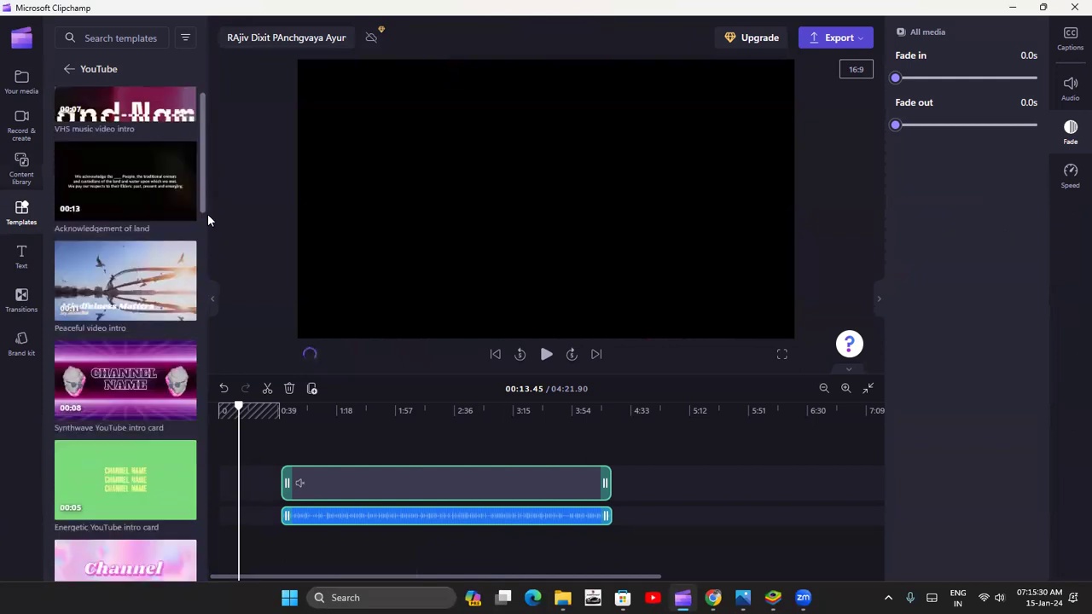
{"action": "mouse_move", "coordinate": [158, 167]}
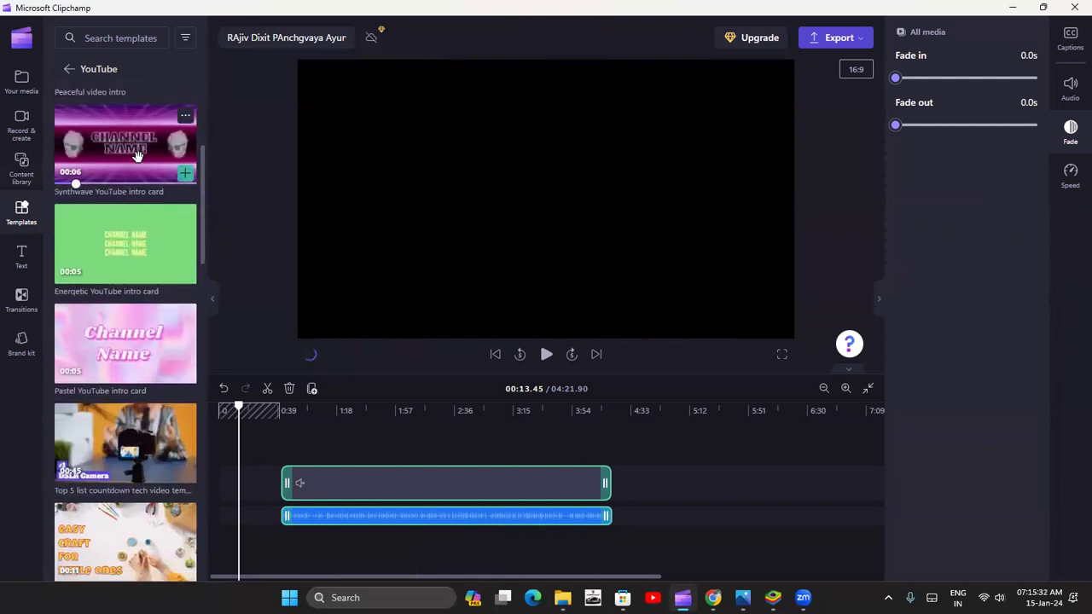
{"action": "mouse_move", "coordinate": [120, 337]}
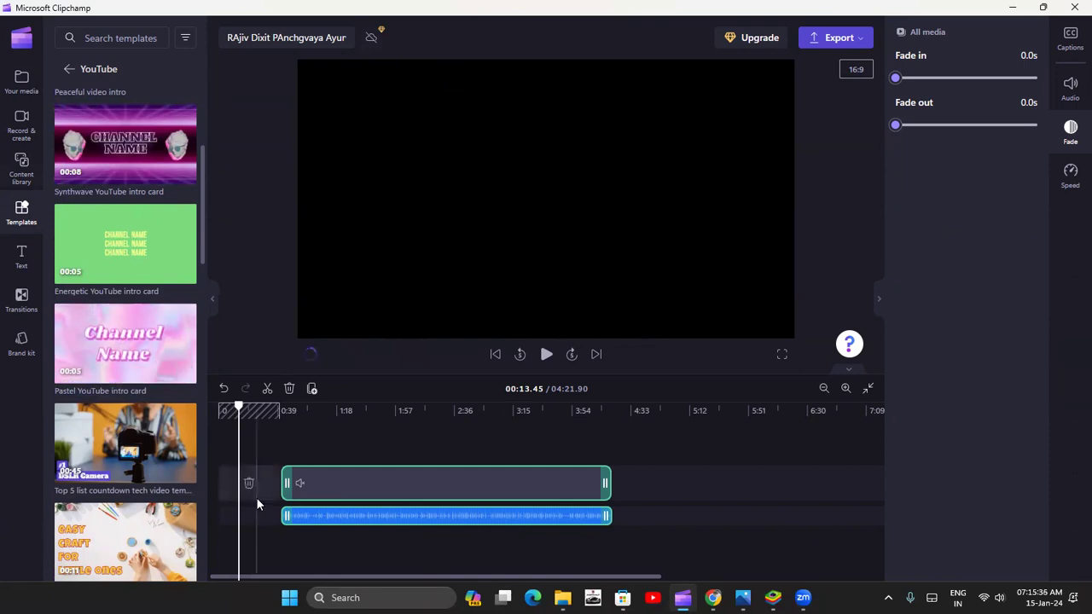
{"action": "left_click", "coordinate": [257, 498]}
{"action": "left_click", "coordinate": [147, 332]}
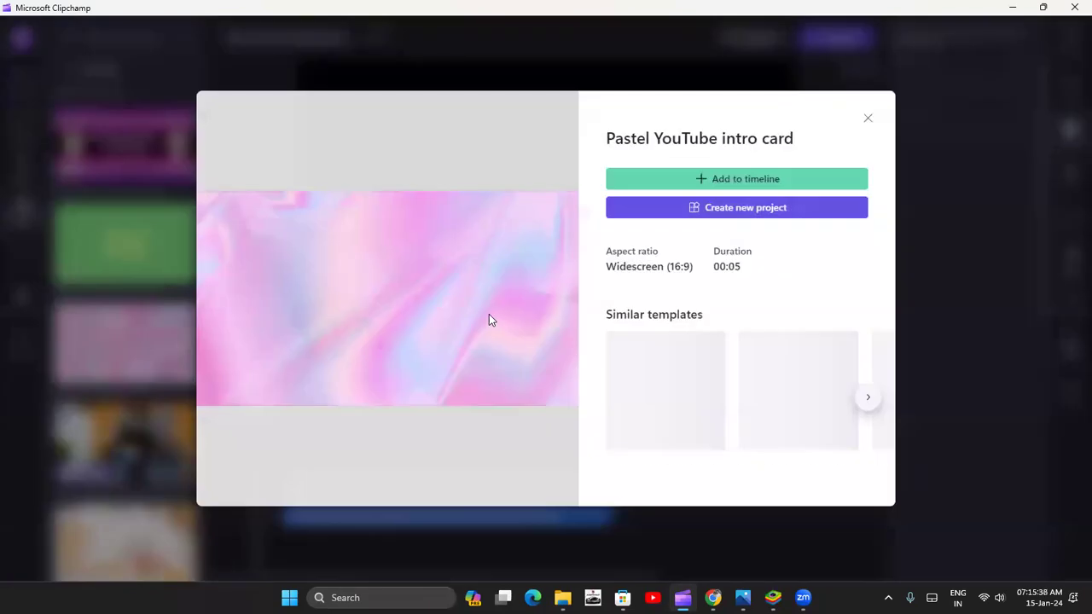
{"action": "left_click", "coordinate": [715, 186]}
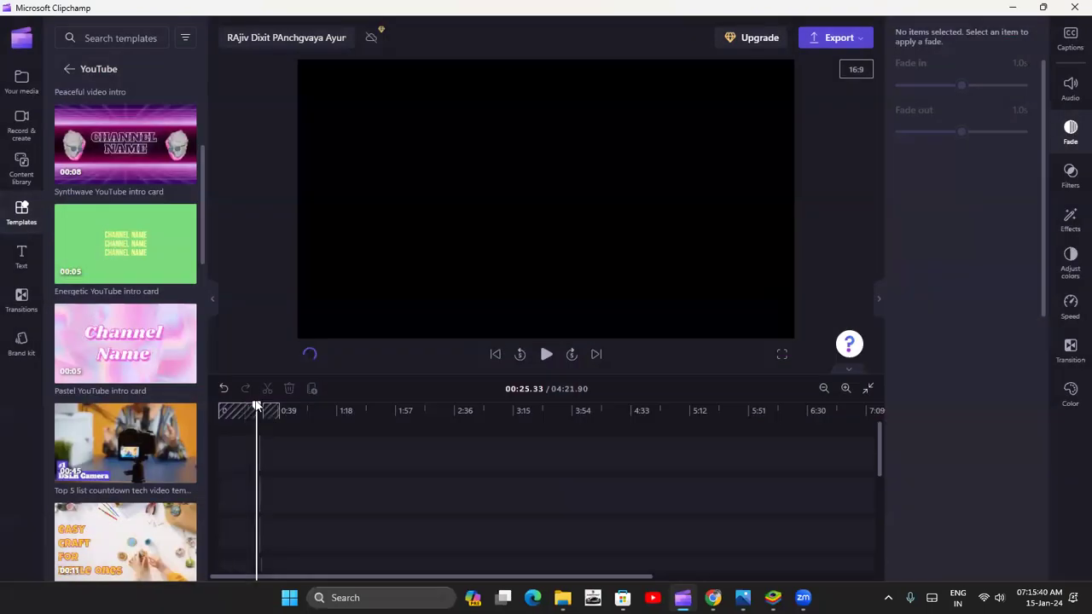
Step: Zoom the timeline, move the video and audio clips to the start, then play from 0:00
{"action": "left_click_drag", "start_coordinate": [880, 474], "coordinate": [882, 570]}
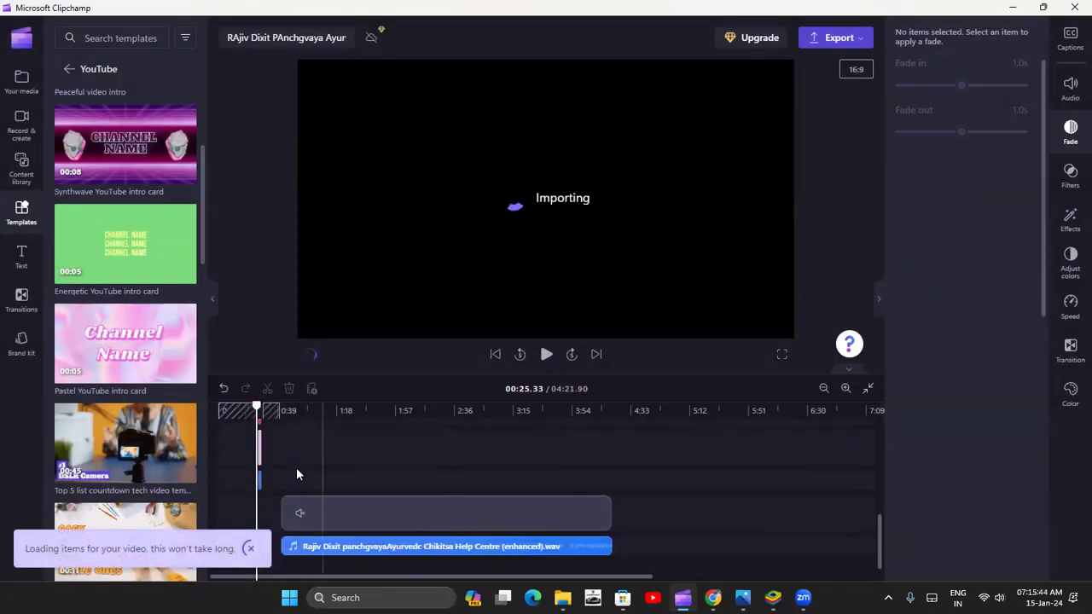
{"action": "left_click_drag", "start_coordinate": [281, 504], "coordinate": [229, 458]}
{"action": "left_click_drag", "start_coordinate": [273, 433], "coordinate": [215, 483]}
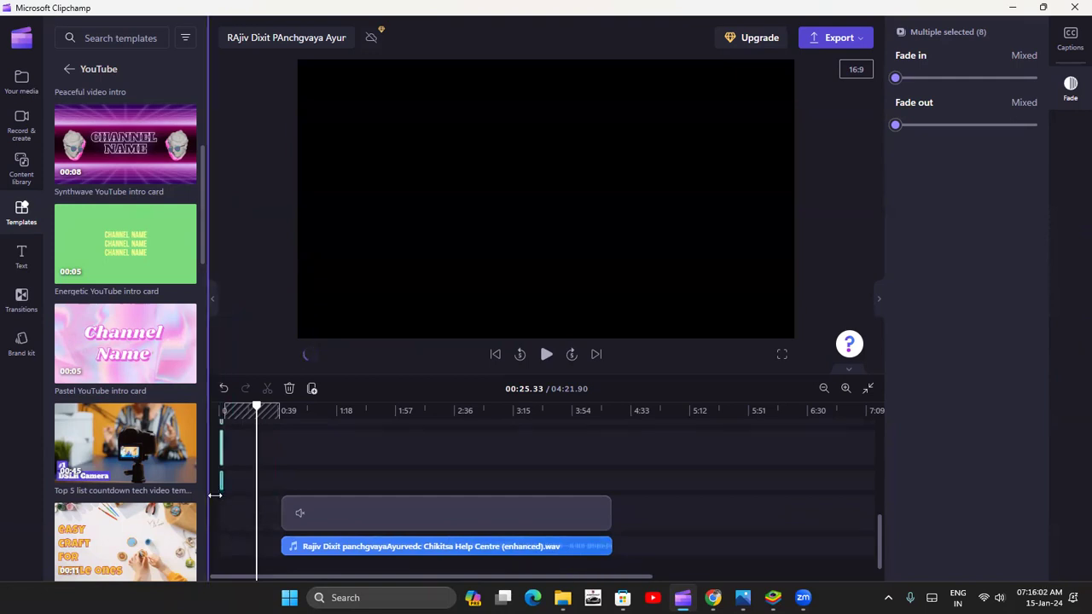
{"action": "left_click", "coordinate": [846, 388]}
{"action": "left_click_drag", "start_coordinate": [456, 550], "coordinate": [348, 543]}
{"action": "left_click_drag", "start_coordinate": [297, 407], "coordinate": [226, 408]}
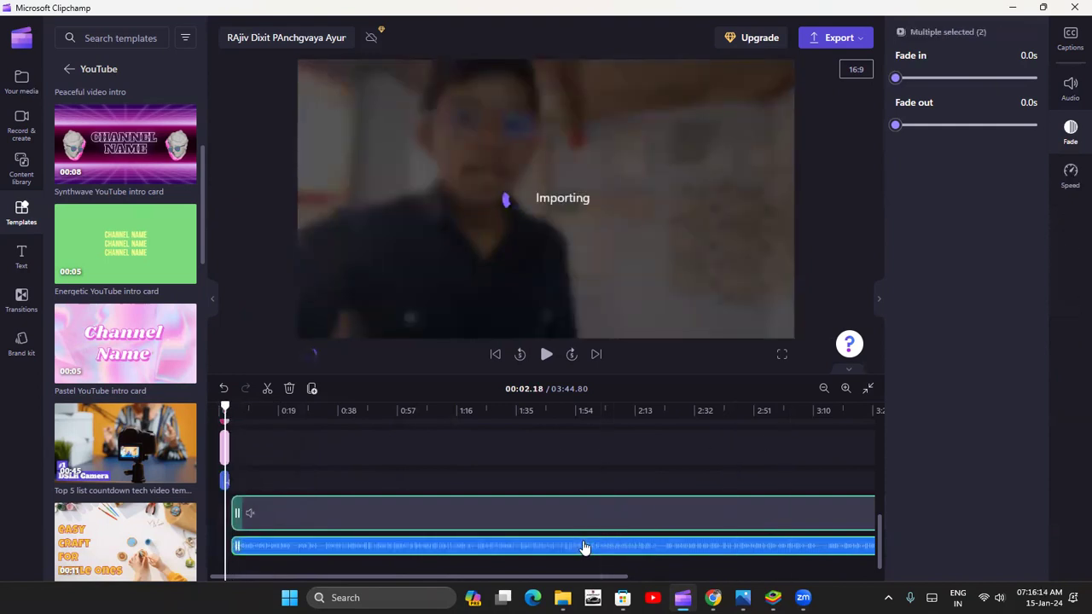
{"action": "left_click_drag", "start_coordinate": [567, 541], "coordinate": [585, 543]}
{"action": "left_click_drag", "start_coordinate": [222, 406], "coordinate": [219, 406]}
{"action": "left_click", "coordinate": [546, 354]}
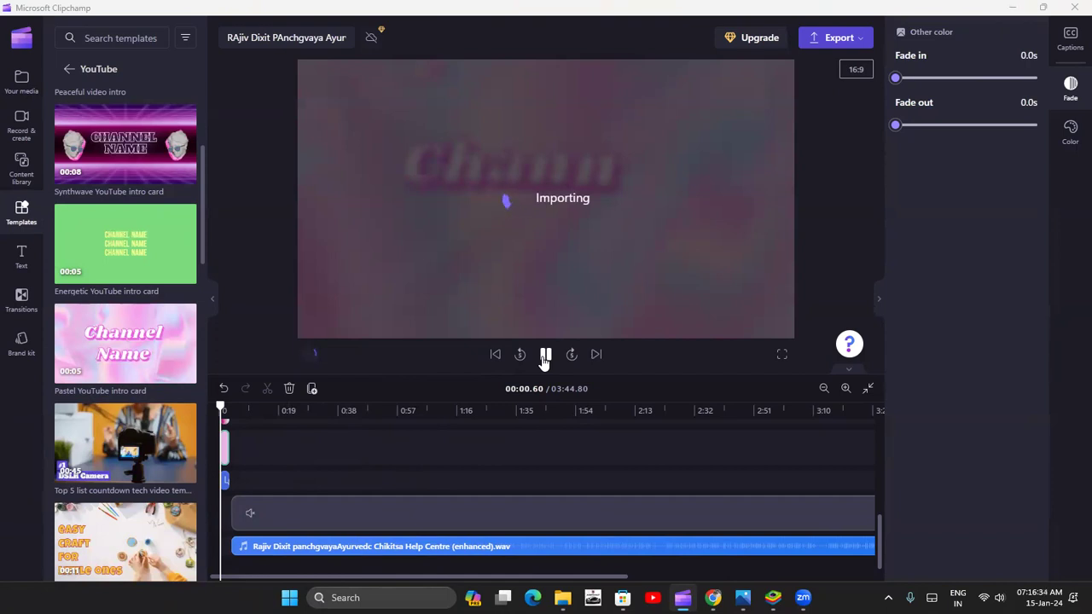
Step: Peek at the export quality choices, then play the video from about 0:16
{"action": "left_click", "coordinate": [834, 40]}
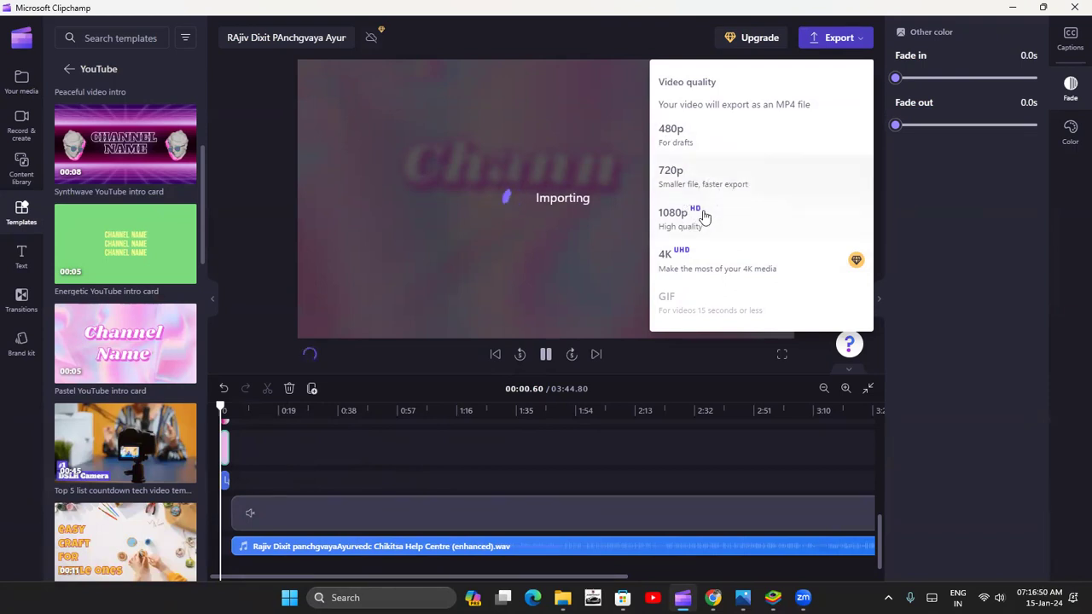
{"action": "left_click", "coordinate": [546, 355]}
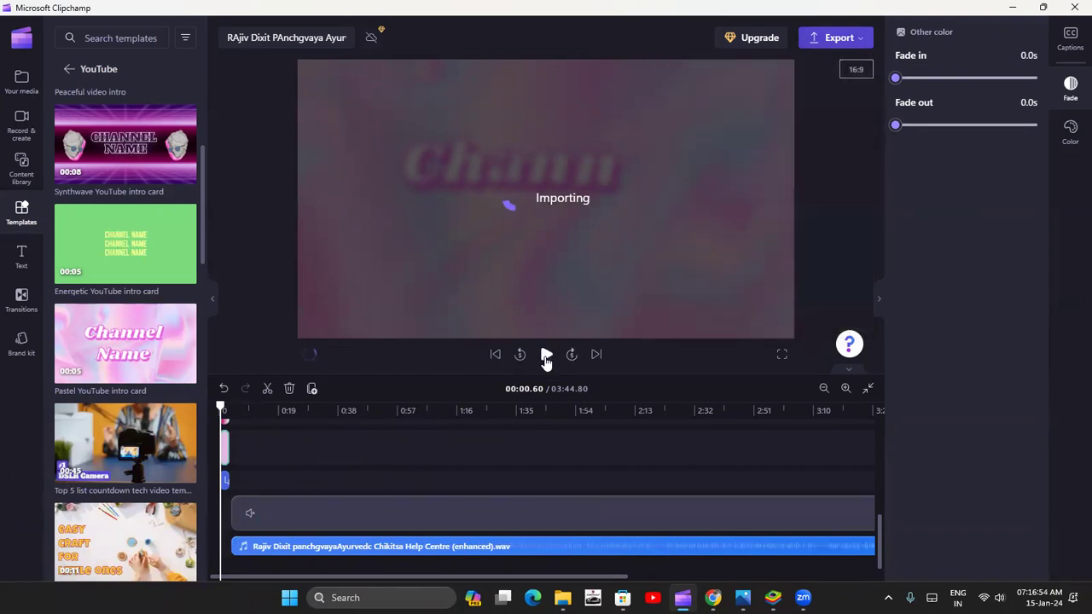
{"action": "left_click", "coordinate": [271, 456]}
{"action": "left_click", "coordinate": [546, 355]}
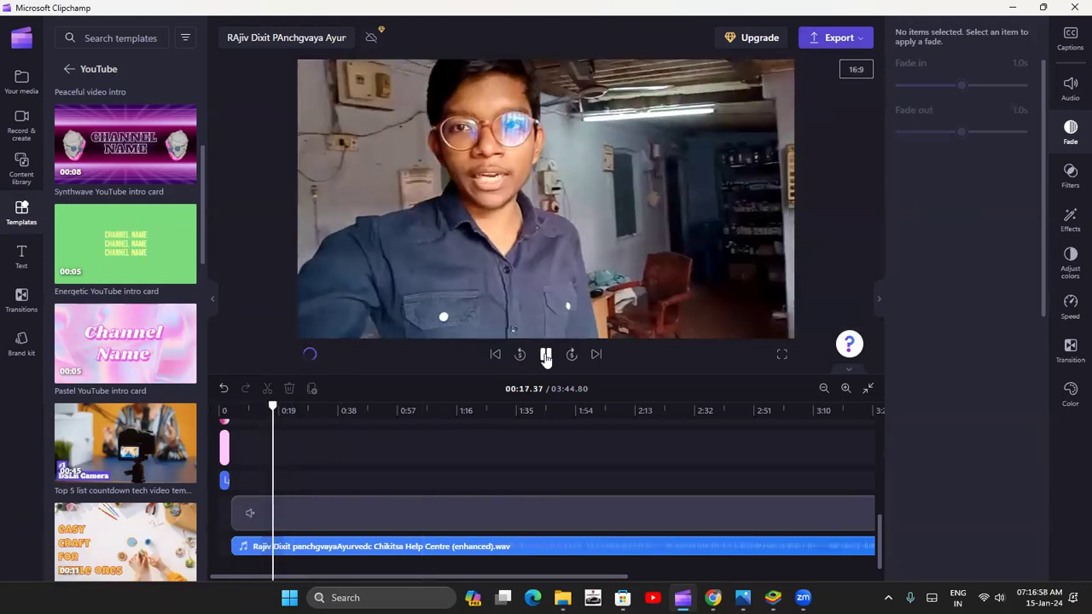
Step: Pause at 00:18.19, check caption generation, and bring up BlueStacks App Player
{"action": "left_click", "coordinate": [546, 355]}
{"action": "left_click", "coordinate": [1070, 38]}
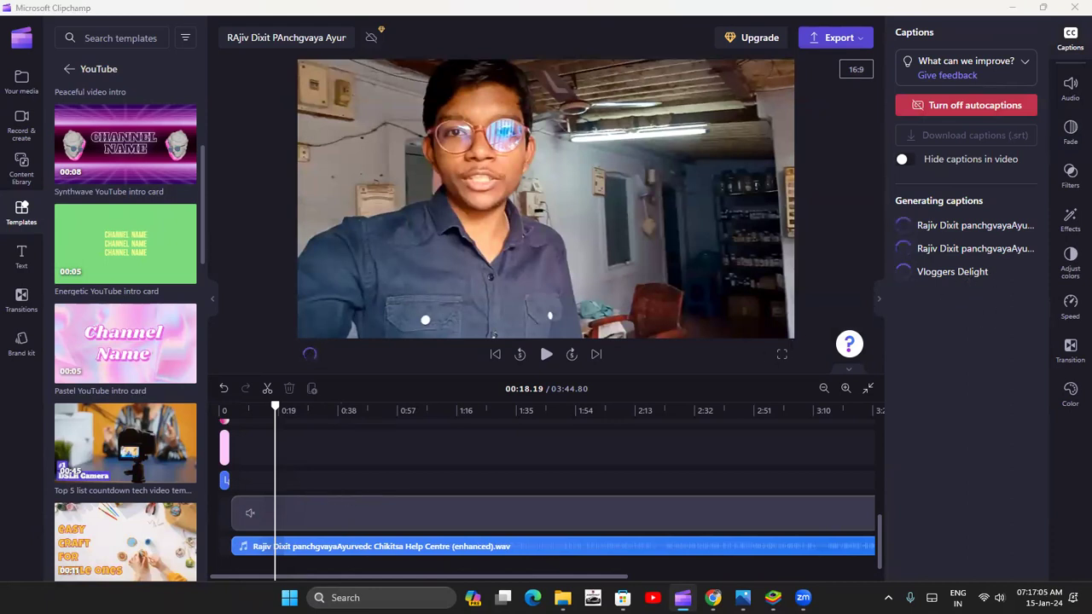
{"action": "left_click", "coordinate": [773, 598]}
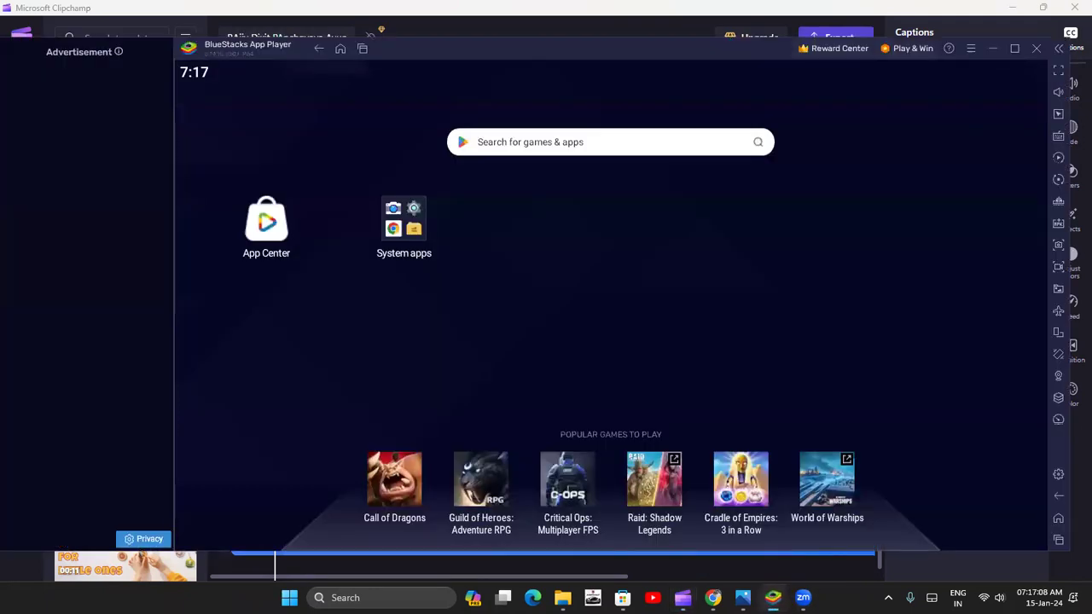
Step: Search the BlueStacks Play Store for 'inshop'
{"action": "left_click", "coordinate": [399, 238]}
{"action": "left_click", "coordinate": [688, 290]}
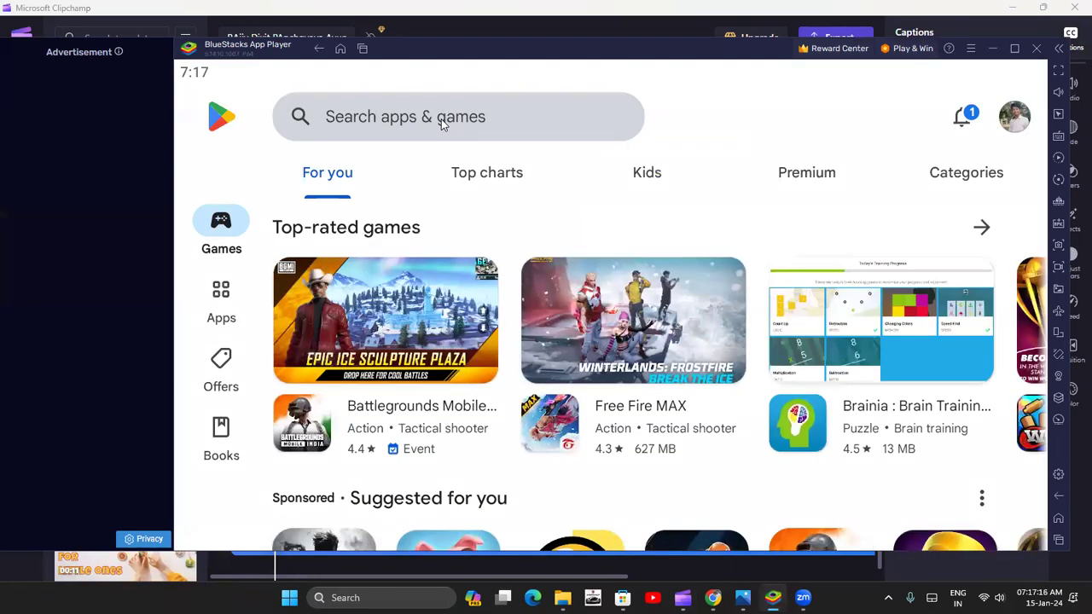
{"action": "left_click", "coordinate": [442, 121]}
{"action": "type", "text": "inshop"}
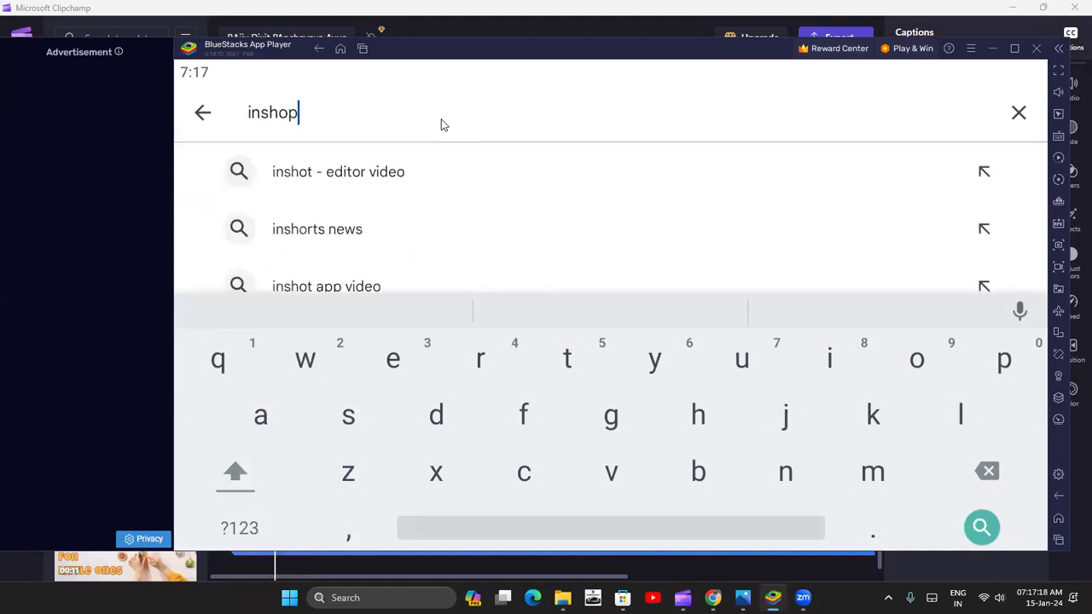
{"action": "key", "text": "Return"}
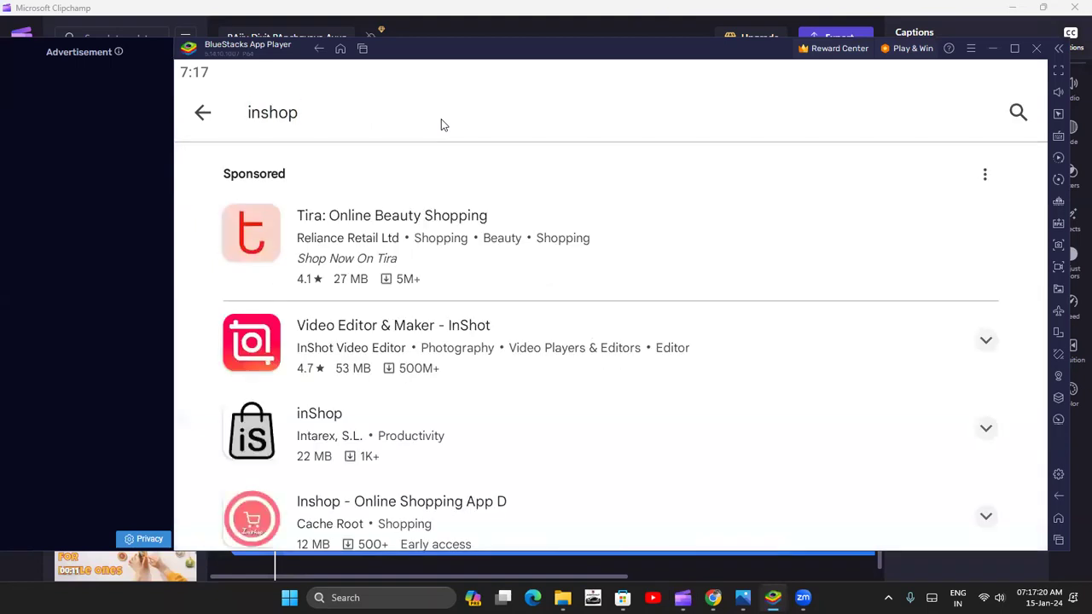
Step: View the InShot listing, return to the results, and close BlueStacks
{"action": "left_click", "coordinate": [424, 350]}
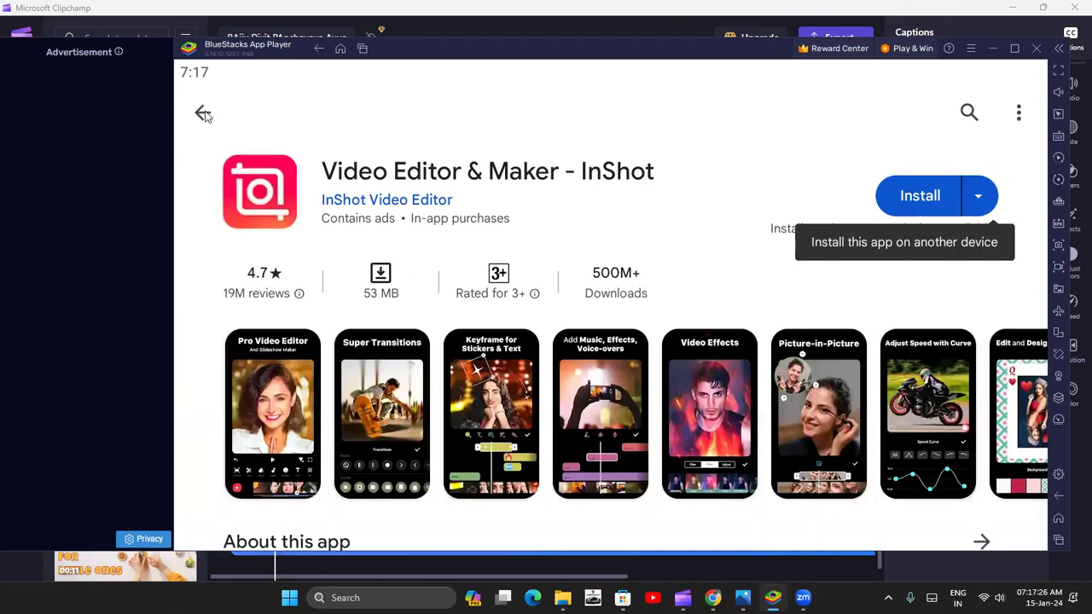
{"action": "left_click", "coordinate": [203, 113]}
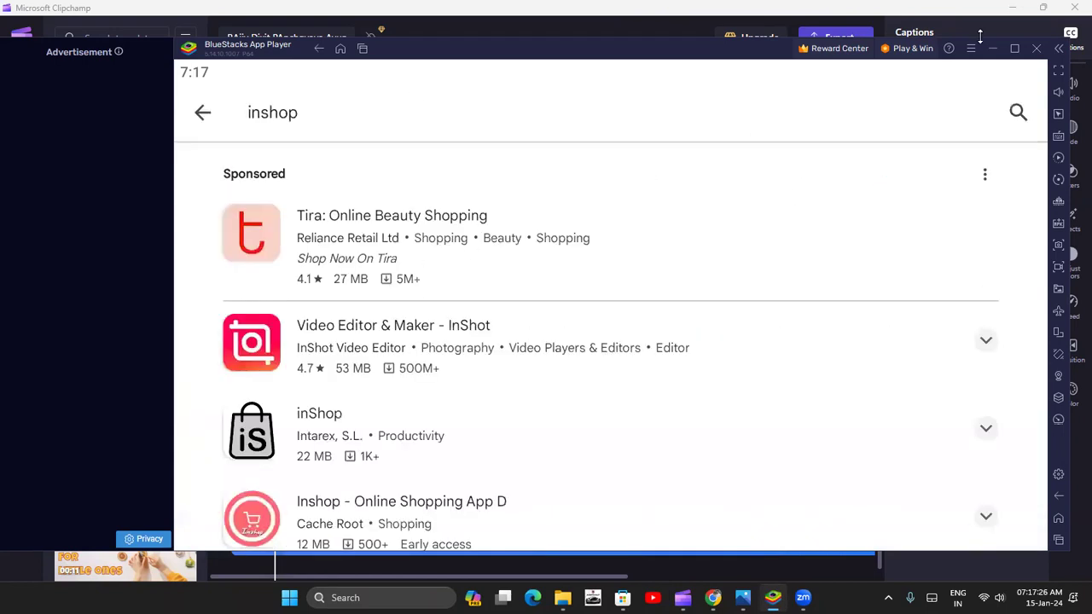
{"action": "left_click", "coordinate": [1037, 48]}
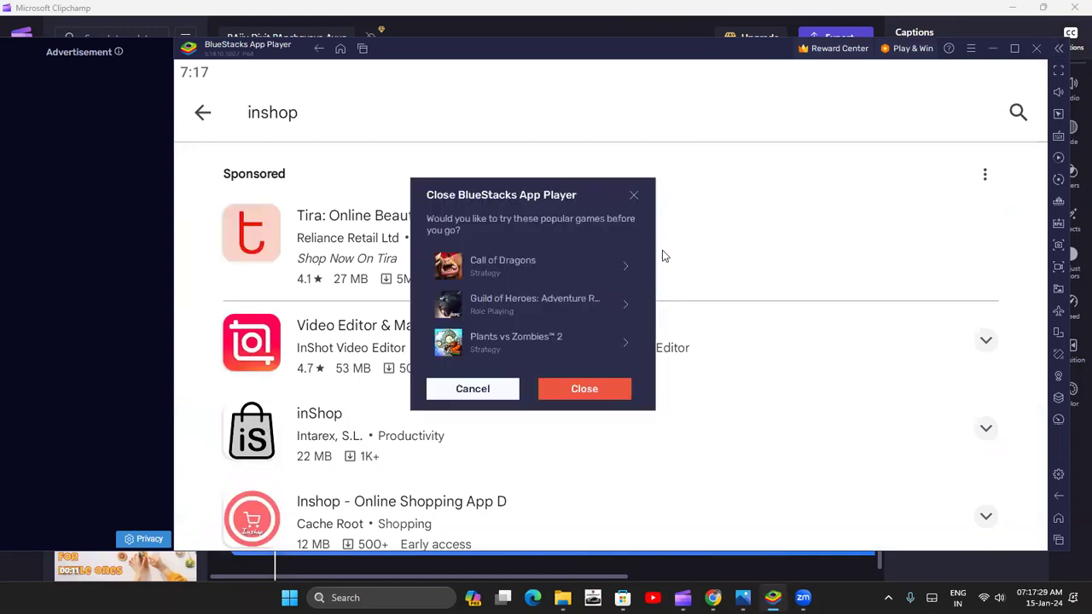
{"action": "left_click", "coordinate": [588, 393]}
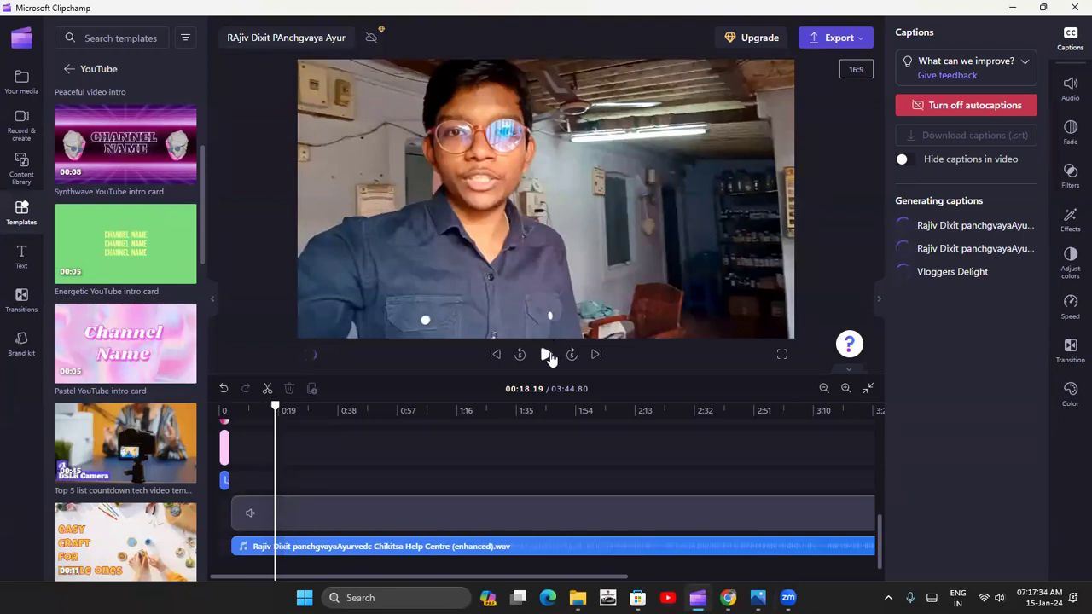
Step: Play the preview to 00:19.73 and switch the side panel to Your media
{"action": "left_click", "coordinate": [548, 356]}
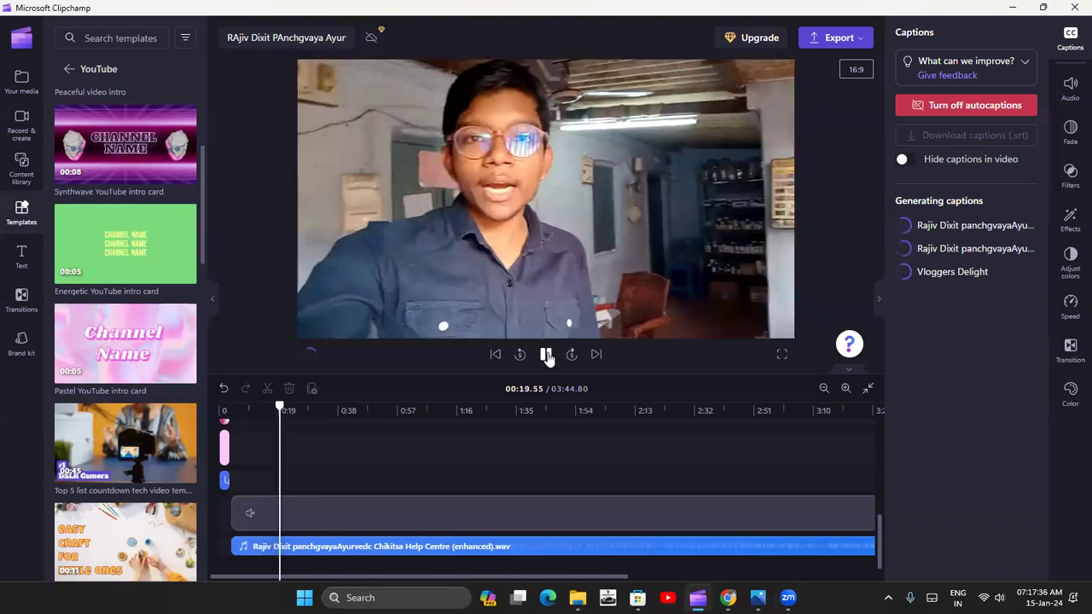
{"action": "left_click", "coordinate": [546, 356]}
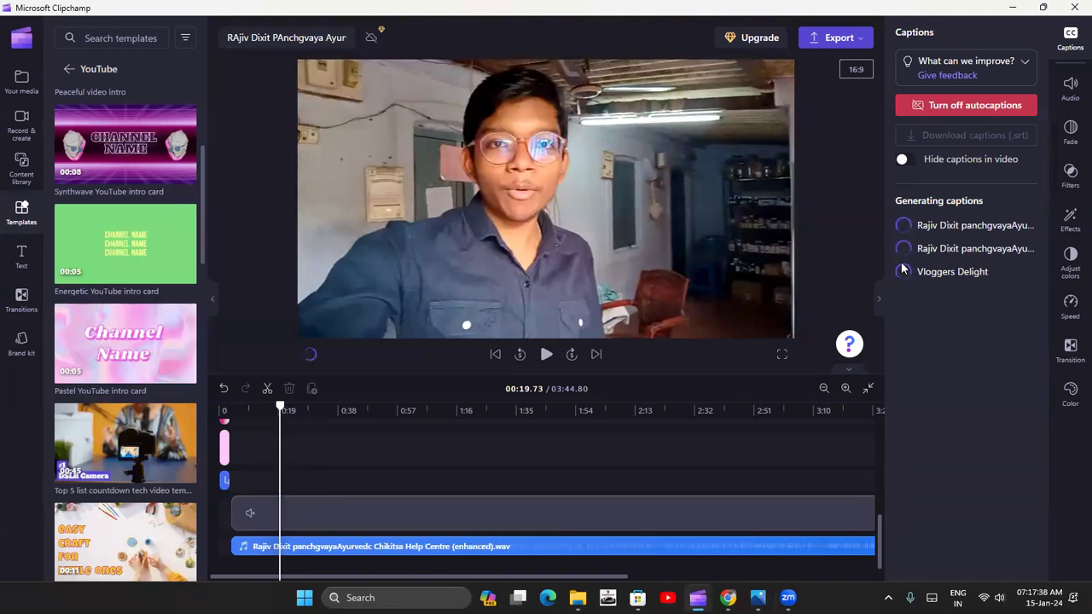
{"action": "left_click", "coordinate": [18, 124]}
{"action": "left_click", "coordinate": [21, 81]}
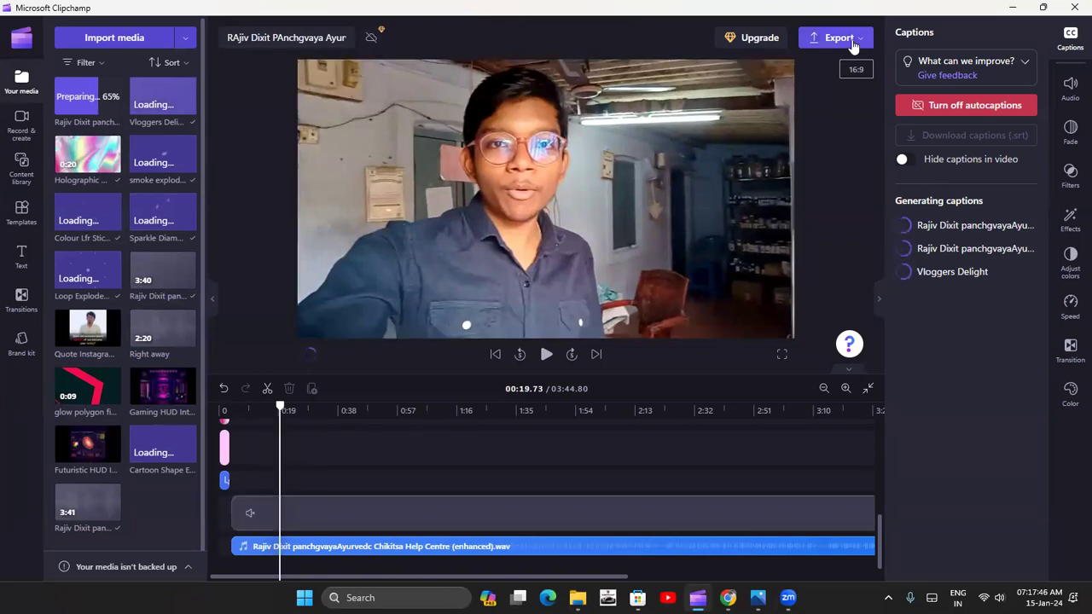
Step: Replay the project from the pastel intro, then export it as a 720p MP4
{"action": "left_click_drag", "start_coordinate": [280, 408], "coordinate": [198, 409]}
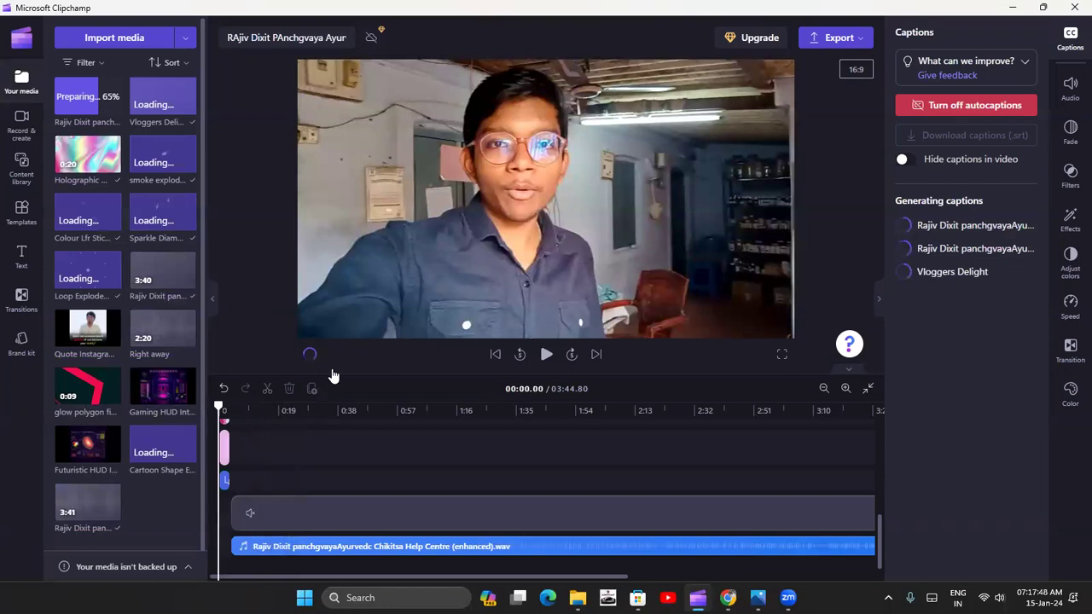
{"action": "left_click", "coordinate": [546, 354]}
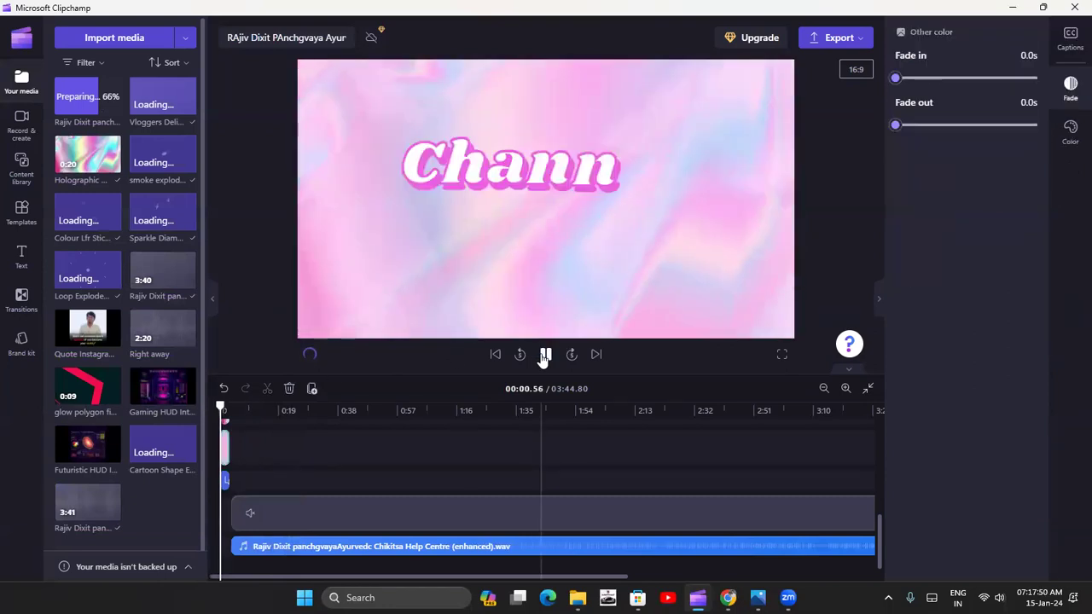
{"action": "left_click", "coordinate": [841, 42]}
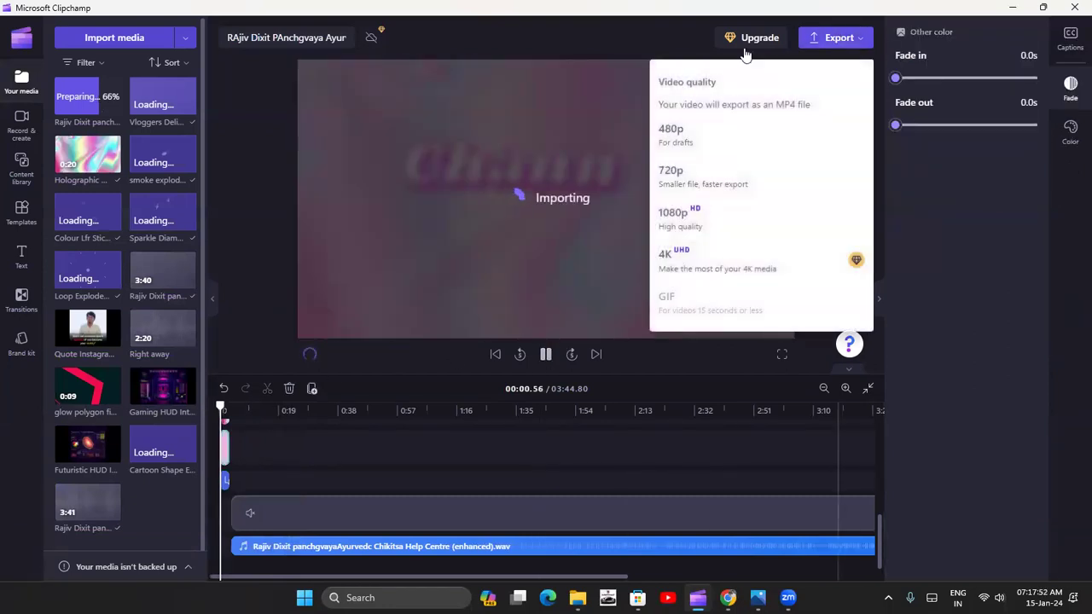
{"action": "left_click", "coordinate": [713, 177]}
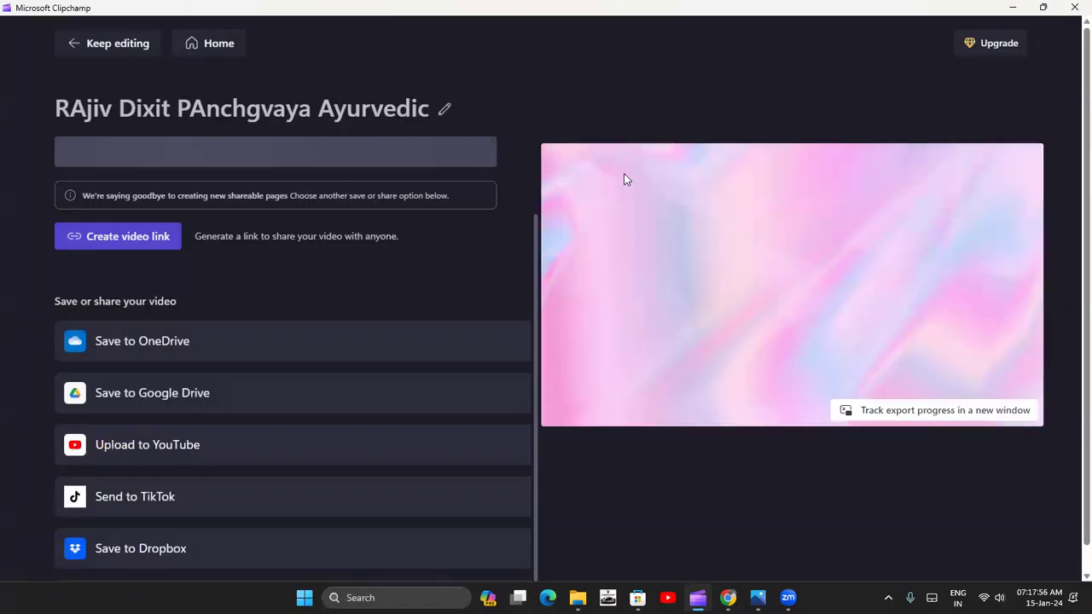